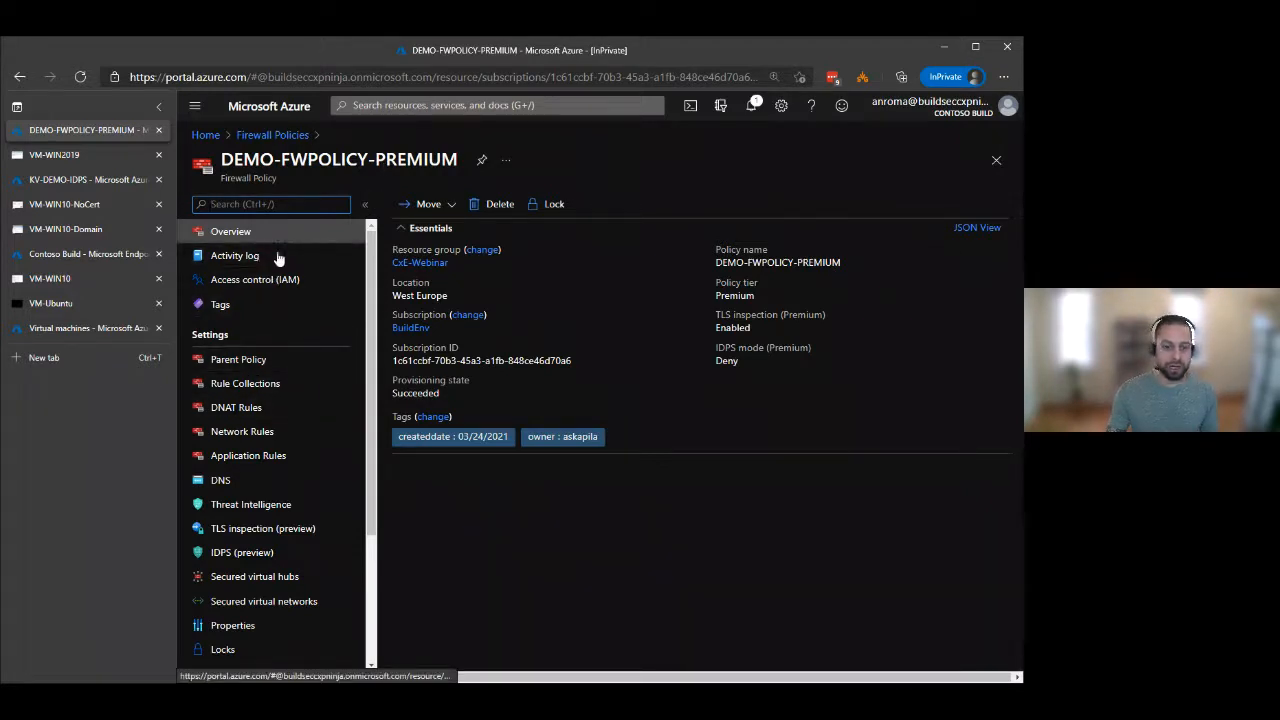
Look through the list of settings available for the DEMO-FWPOLICY-PREMIUM firewall policy.
{"action": "scroll", "coordinate": [294, 302], "scroll_direction": "down", "scroll_amount": 1}
{"action": "scroll", "coordinate": [294, 302], "scroll_direction": "up", "scroll_amount": 1}
{"action": "scroll", "coordinate": [292, 296], "scroll_direction": "down", "scroll_amount": 1}
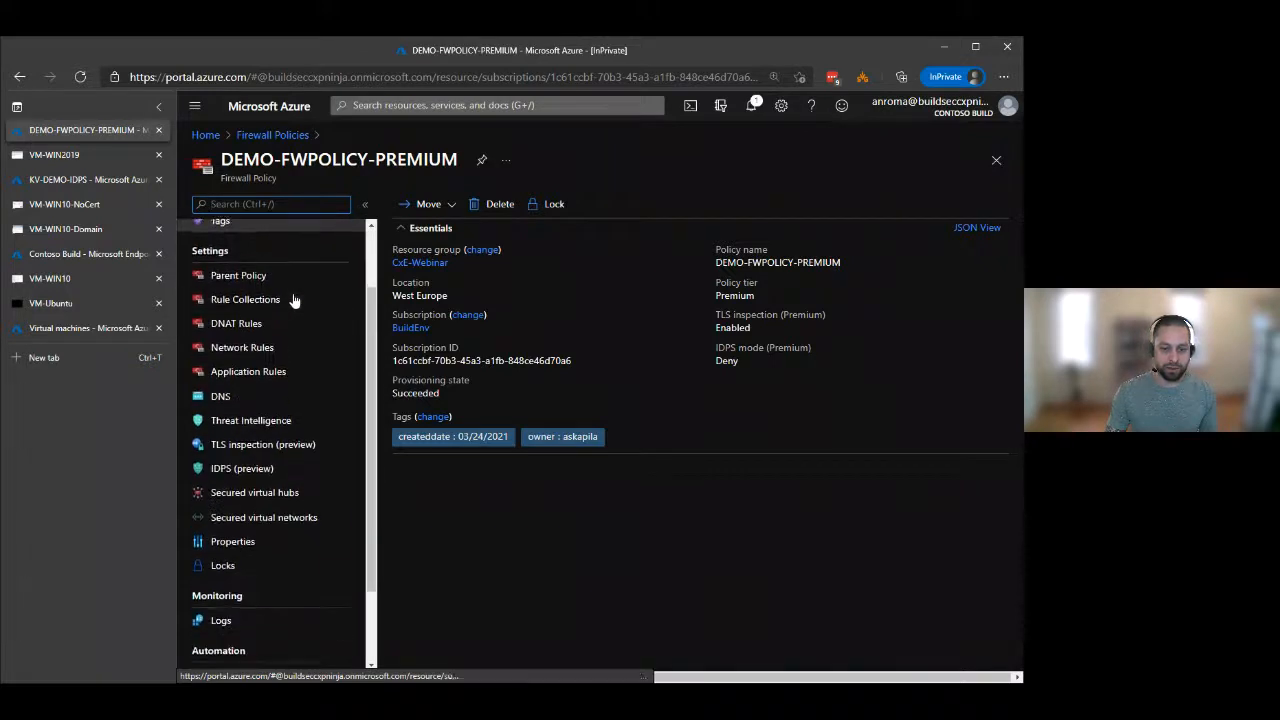
{"action": "scroll", "coordinate": [292, 296], "scroll_direction": "up", "scroll_amount": 1}
{"action": "scroll", "coordinate": [295, 293], "scroll_direction": "down", "scroll_amount": 2}
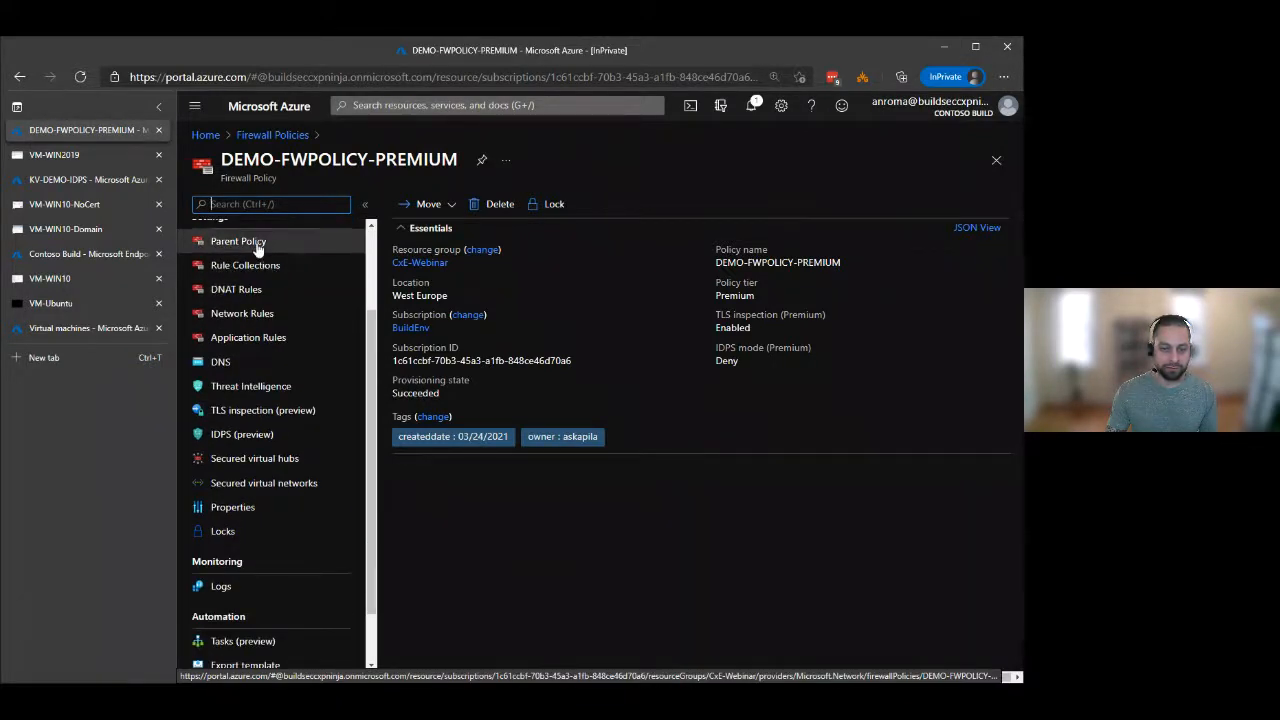
{"action": "scroll", "coordinate": [270, 316], "scroll_direction": "up", "scroll_amount": 1}
{"action": "scroll", "coordinate": [269, 316], "scroll_direction": "up", "scroll_amount": 1}
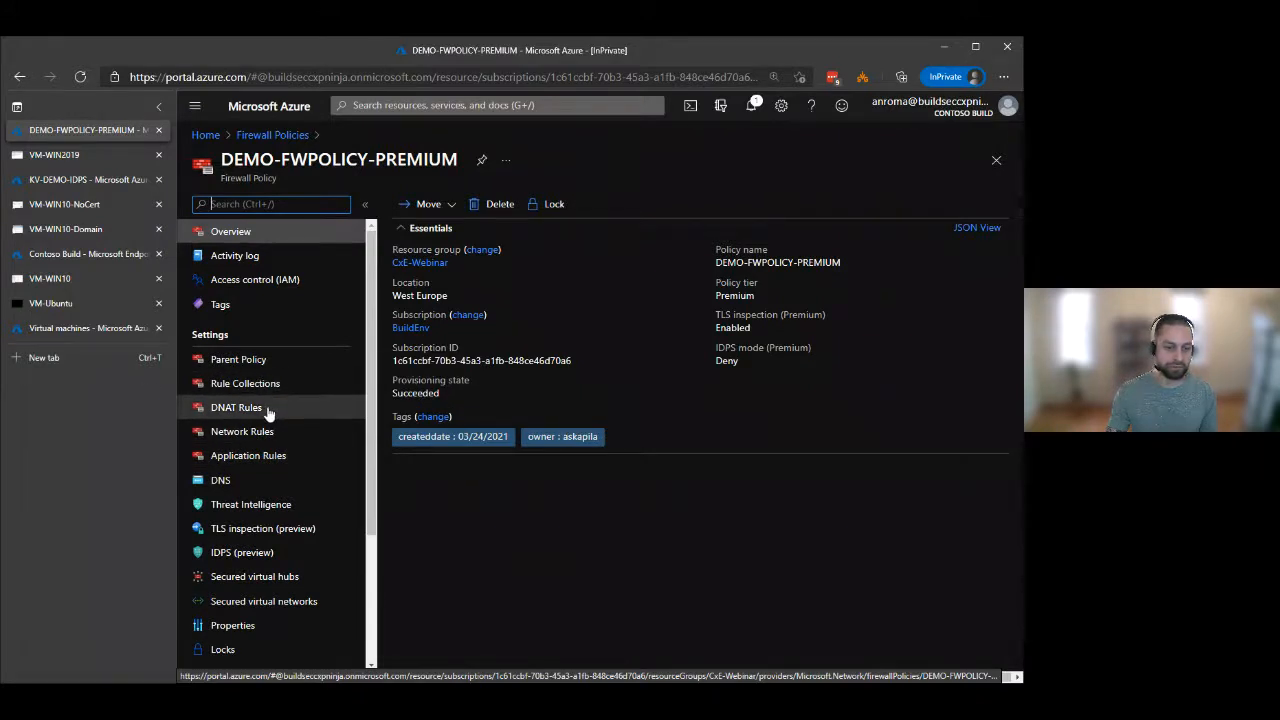
{"action": "scroll", "coordinate": [270, 410], "scroll_direction": "down", "scroll_amount": 1}
{"action": "scroll", "coordinate": [280, 405], "scroll_direction": "down", "scroll_amount": 1}
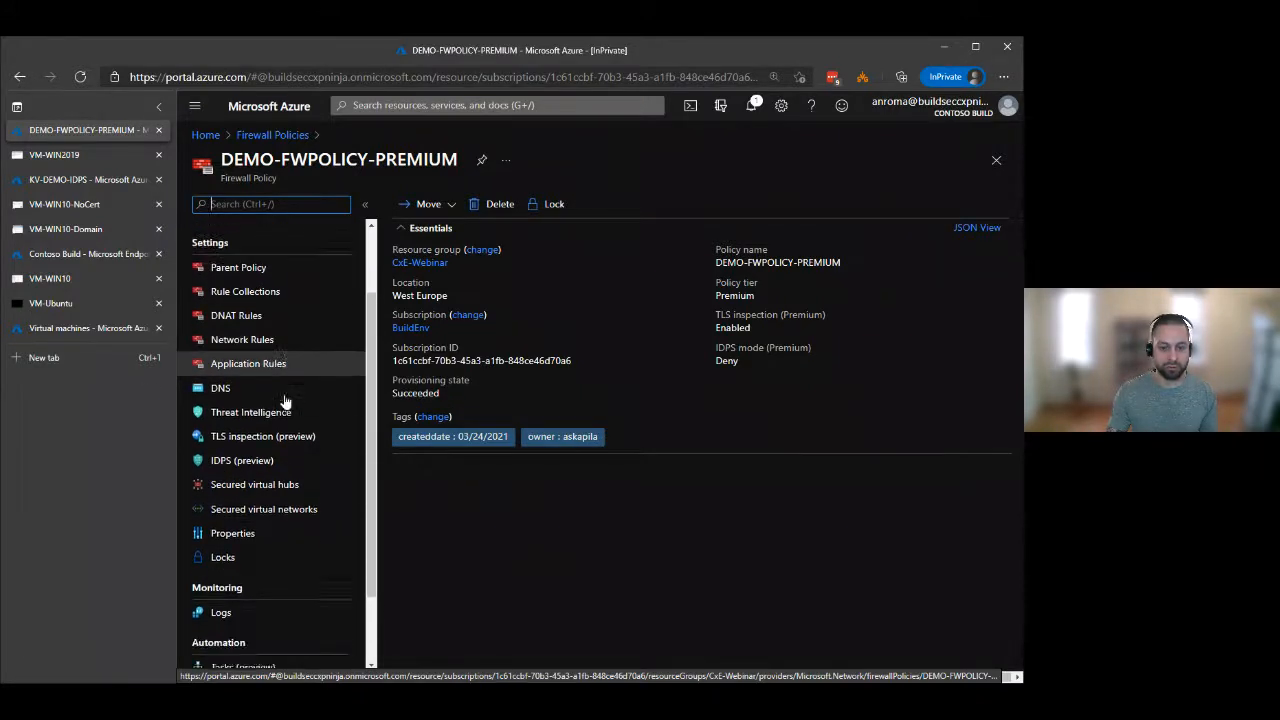
Open the firewall policy's DNS settings and review the custom DNS servers and the DNS proxy option.
{"action": "left_click", "coordinate": [224, 379]}
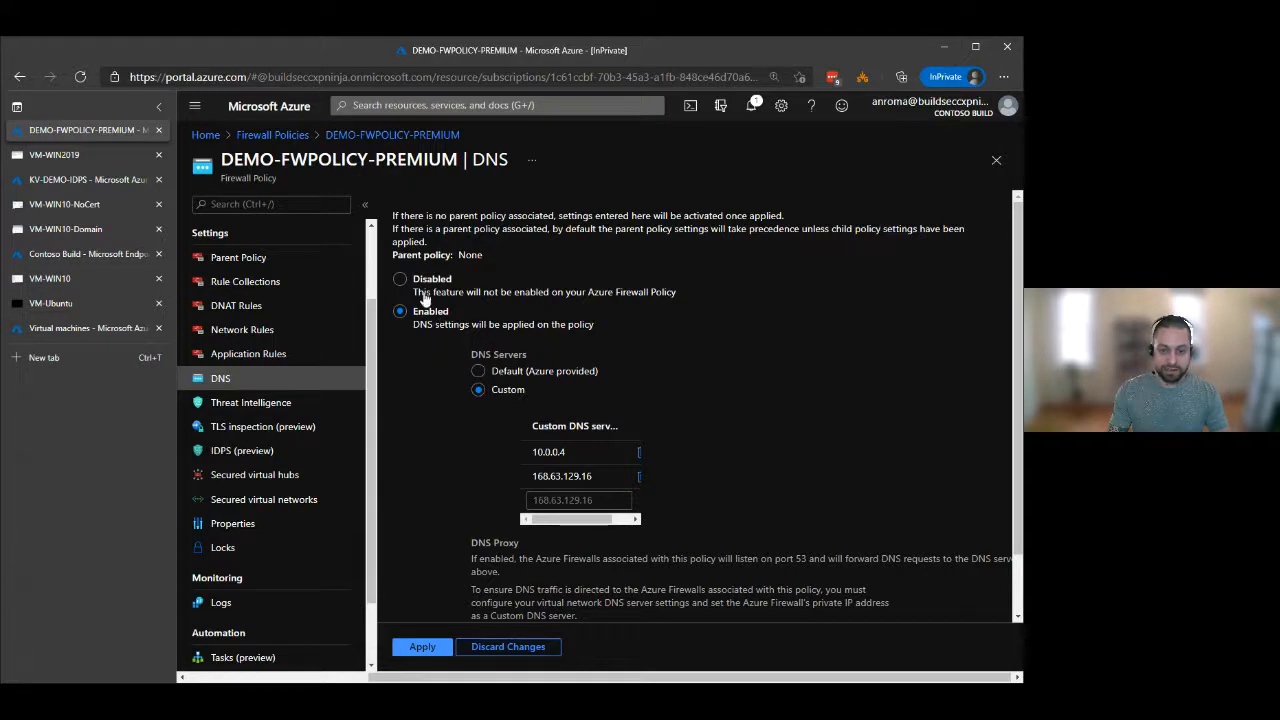
{"action": "scroll", "coordinate": [431, 450], "scroll_direction": "down", "scroll_amount": 1}
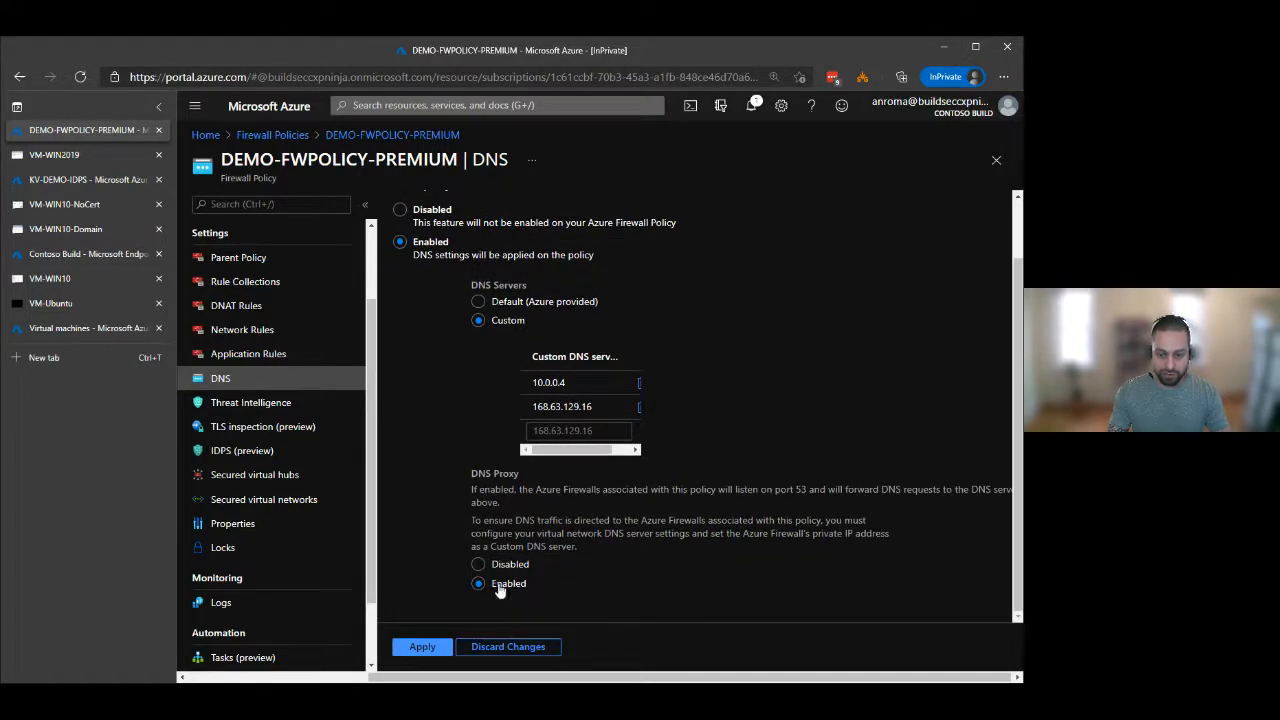
{"action": "scroll", "coordinate": [449, 513], "scroll_direction": "up", "scroll_amount": 1}
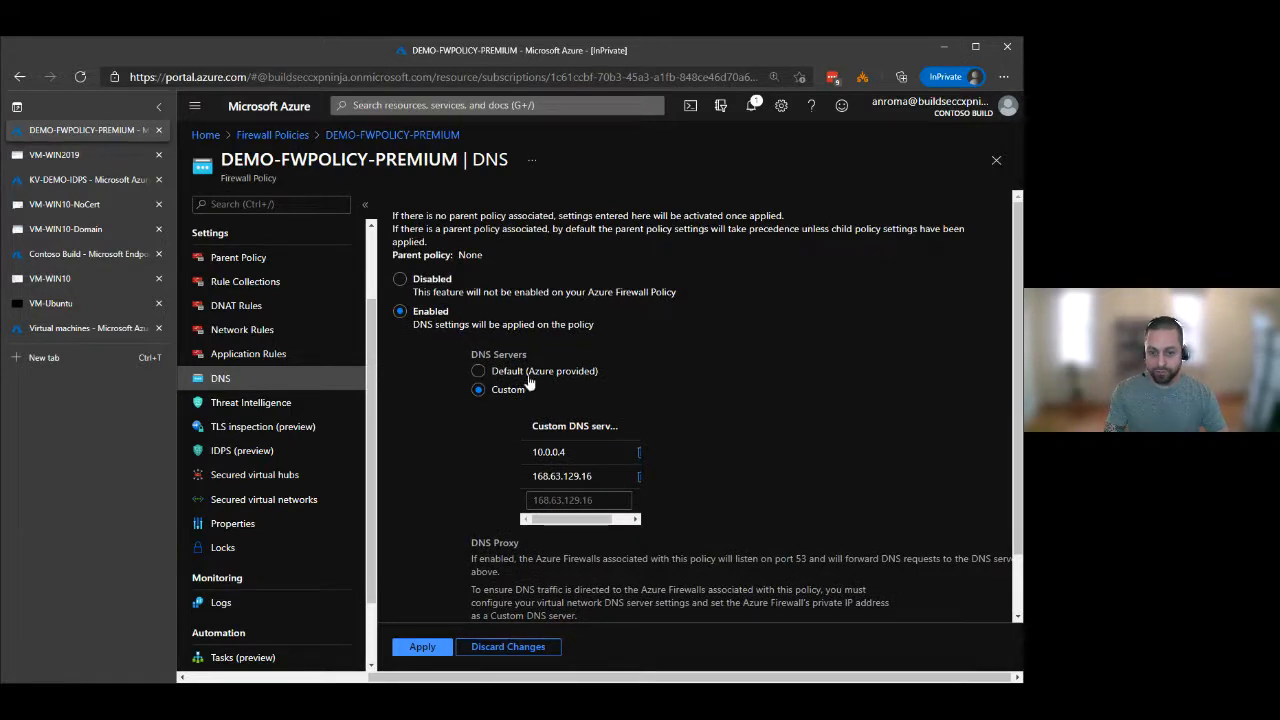
{"action": "scroll", "coordinate": [434, 425], "scroll_direction": "down", "scroll_amount": 1}
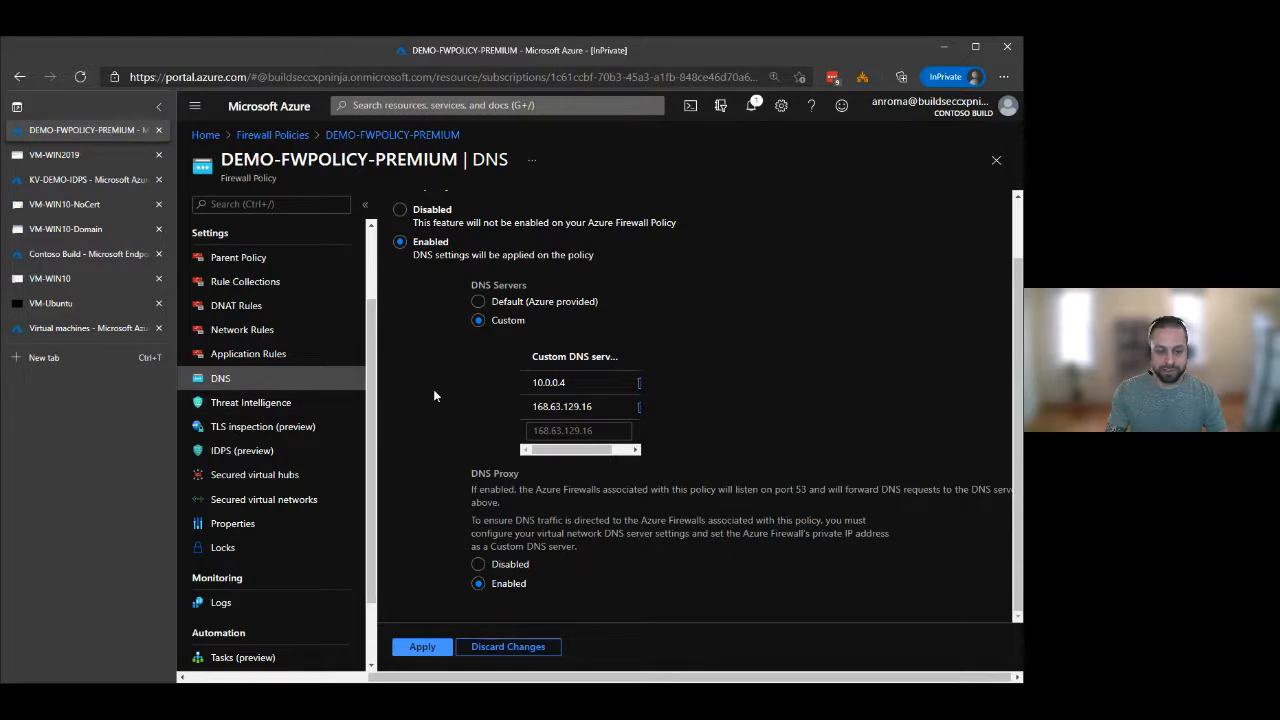
Review the policy's TLS inspection settings and the certificates stored in the KV-DEMO-IDPS key vault.
{"action": "left_click", "coordinate": [314, 428]}
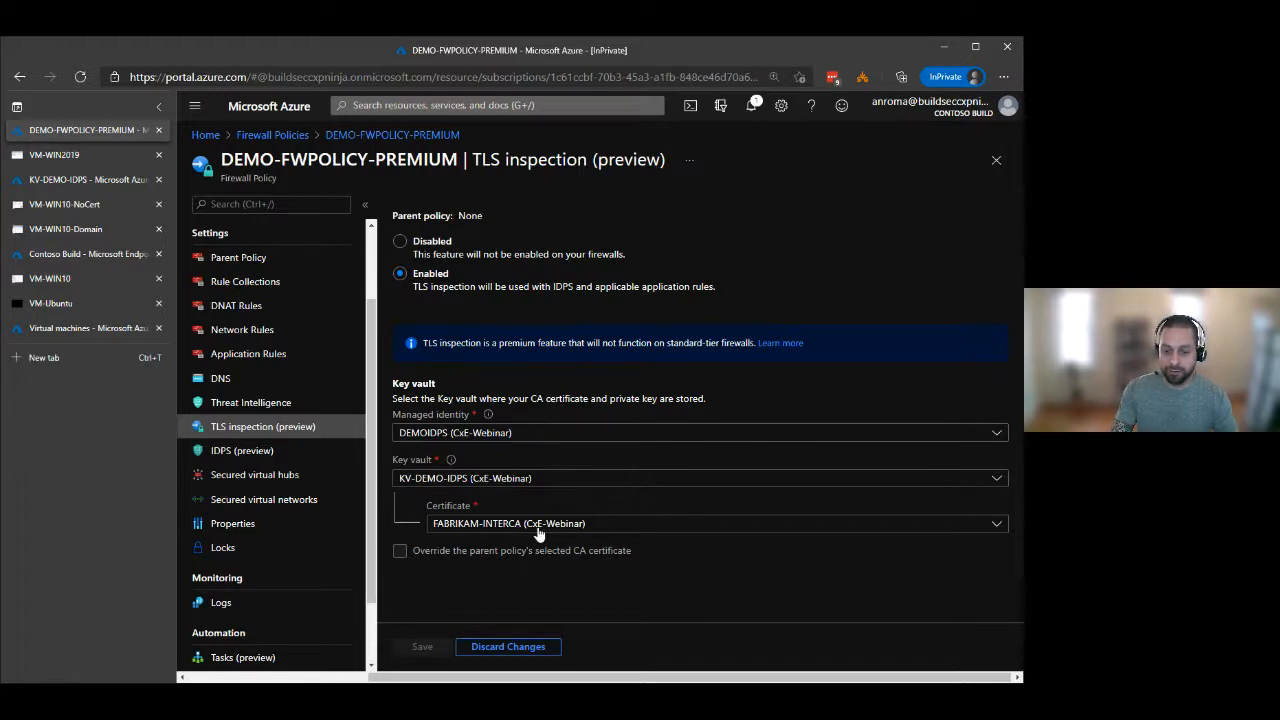
{"action": "left_click", "coordinate": [70, 180]}
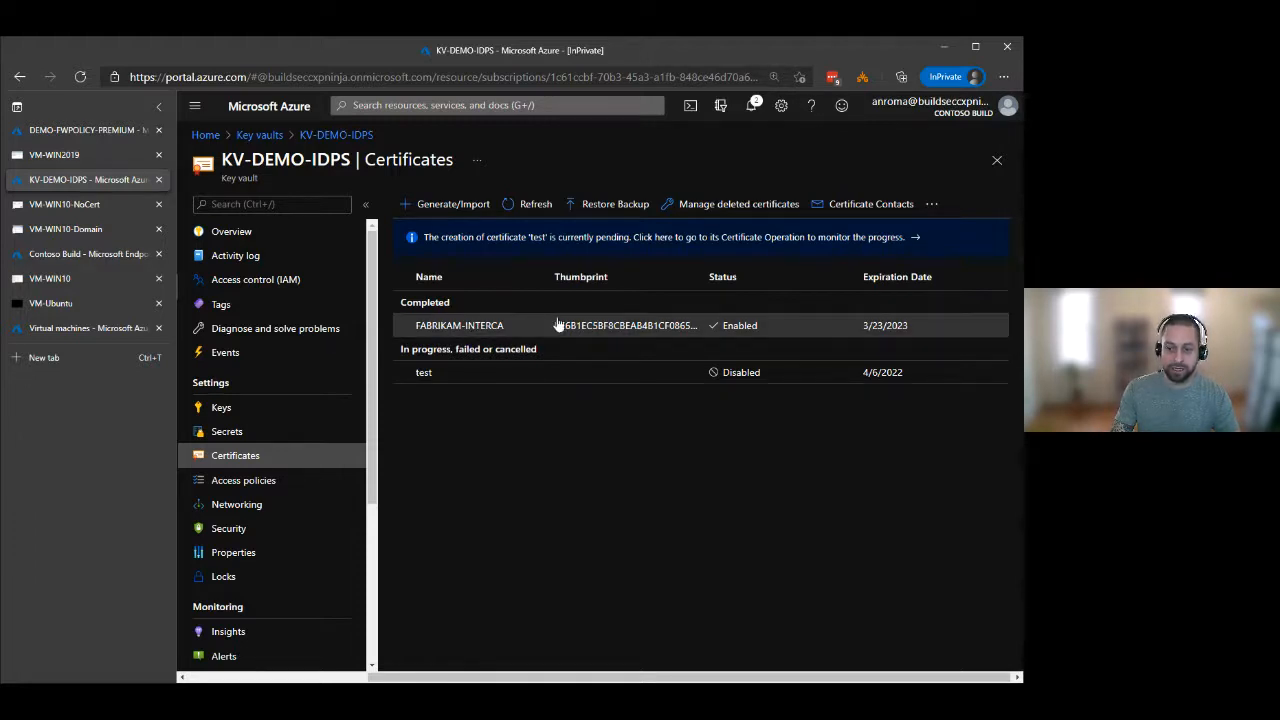
Return to the firewall policy and open its application rules.
{"action": "left_click", "coordinate": [85, 130]}
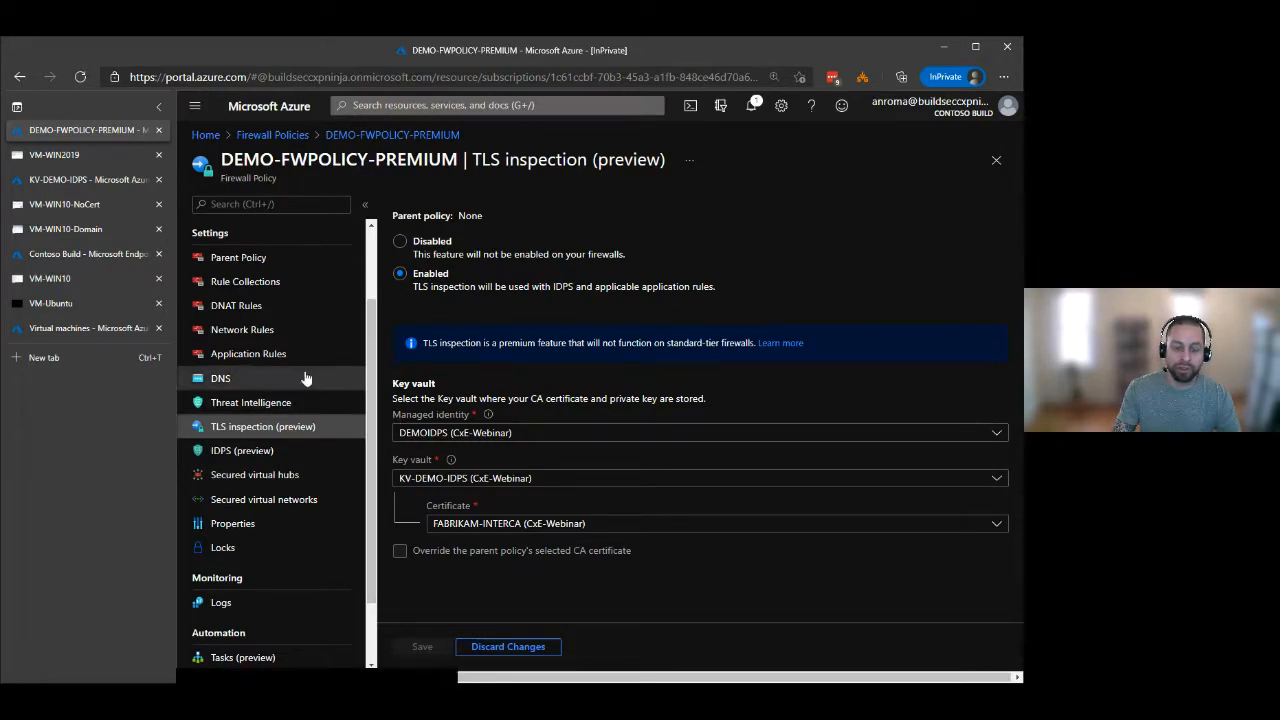
{"action": "left_click", "coordinate": [258, 354]}
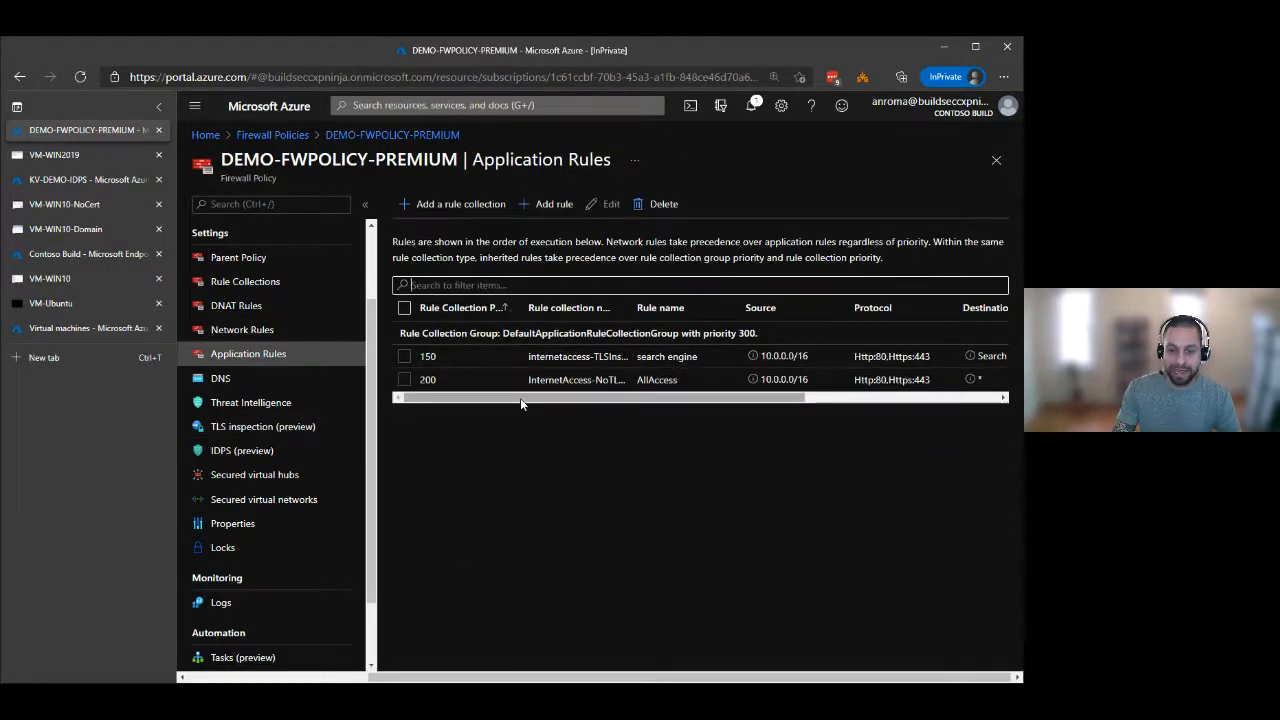
{"action": "mouse_move", "coordinate": [522, 400]}
{"action": "left_mouse_down"}
{"action": "mouse_move", "coordinate": [717, 381]}
{"action": "mouse_move", "coordinate": [527, 404]}
{"action": "left_mouse_up"}
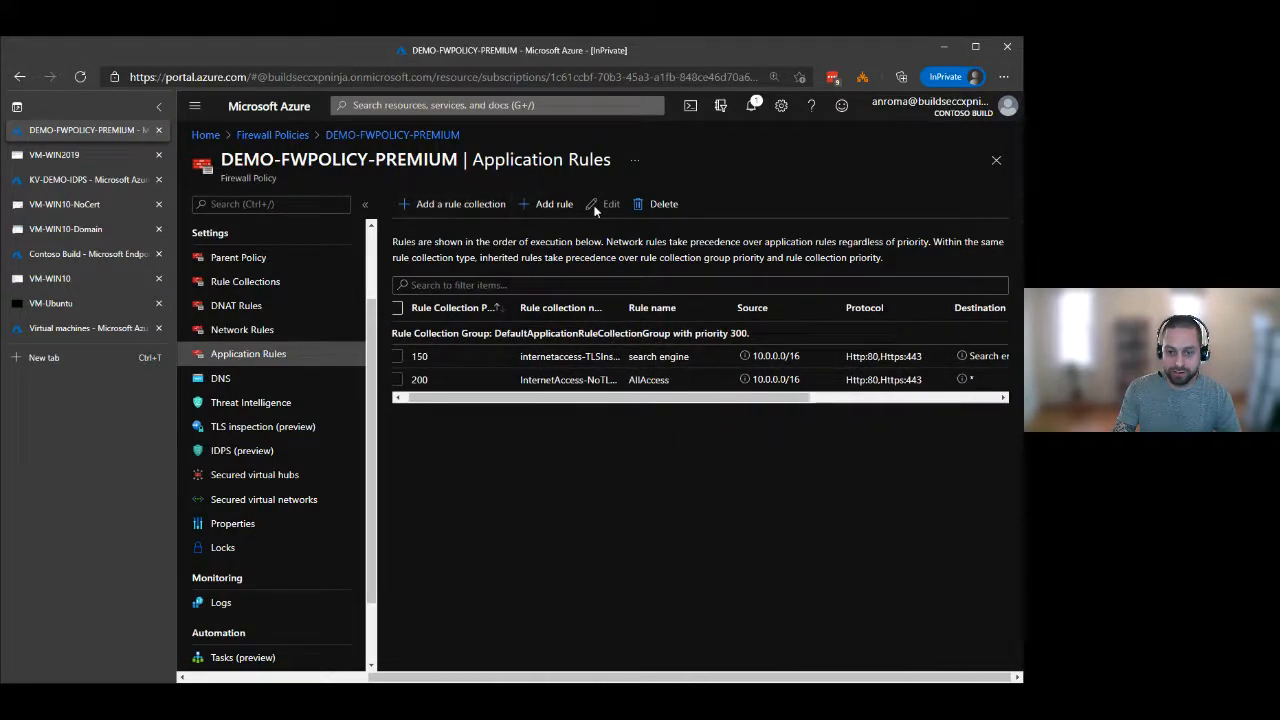
{"action": "left_click", "coordinate": [560, 205]}
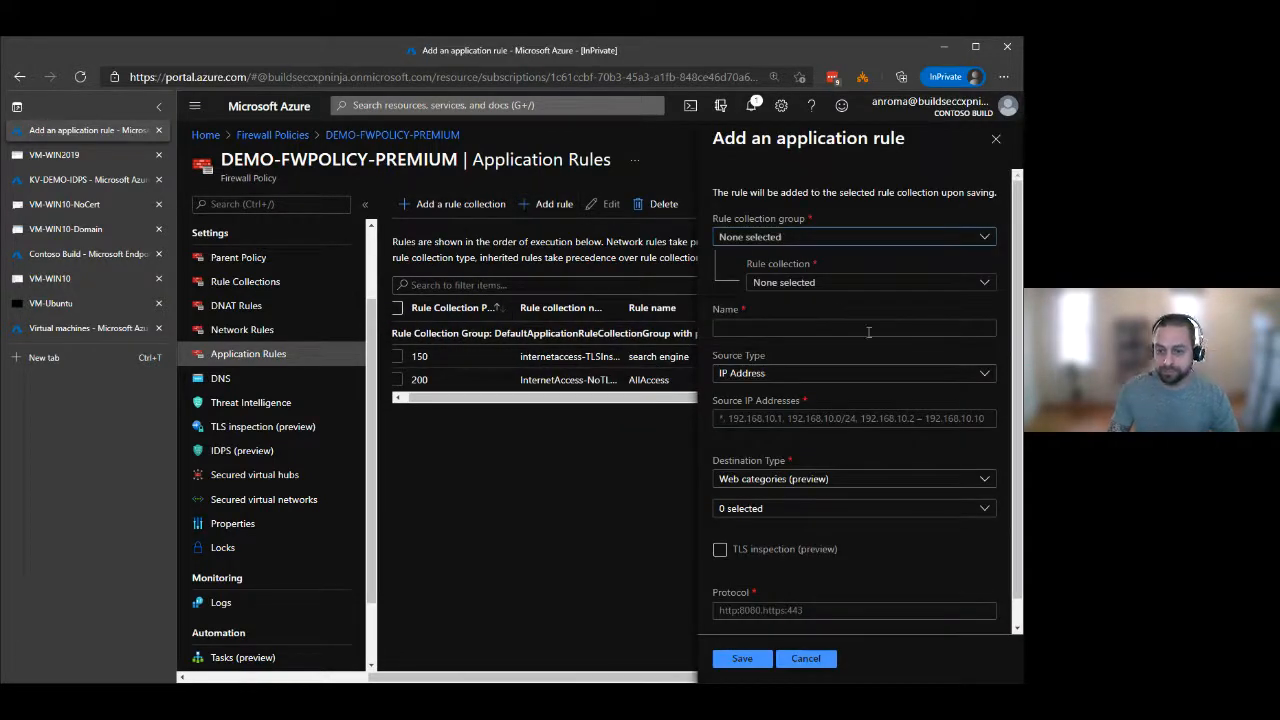
{"action": "left_click", "coordinate": [813, 239]}
{"action": "left_click", "coordinate": [828, 258]}
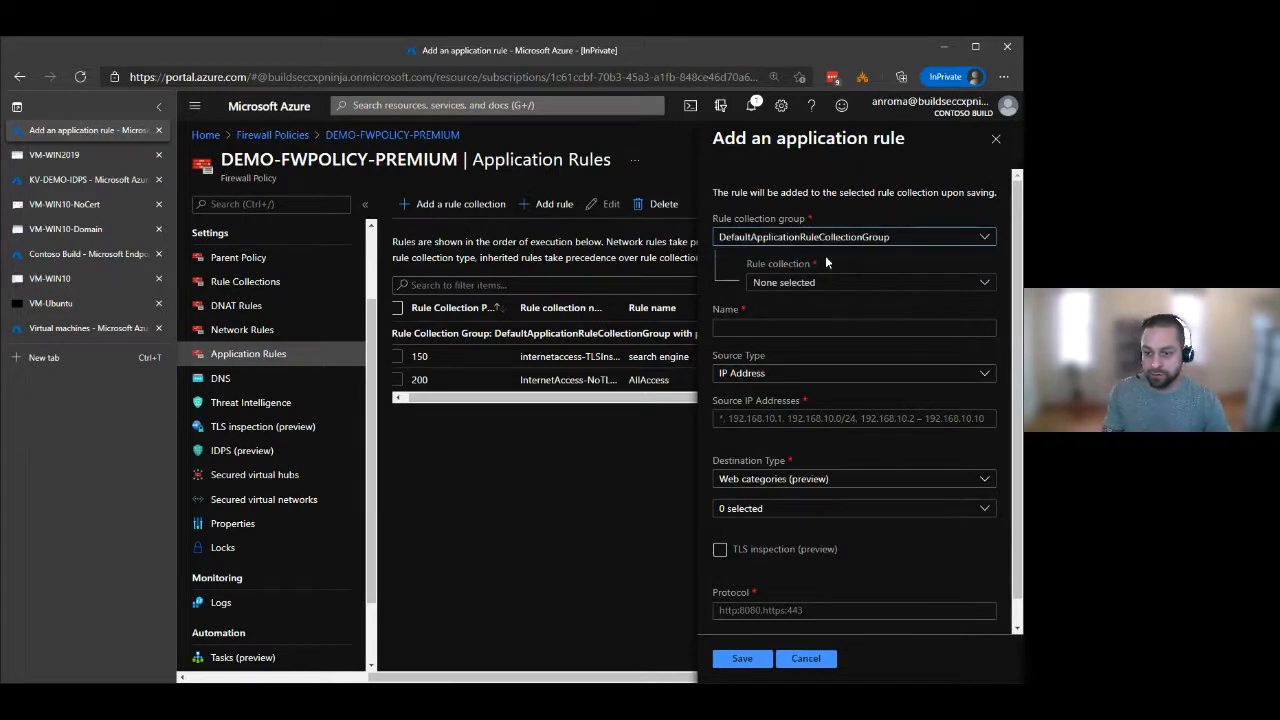
{"action": "left_click", "coordinate": [900, 288]}
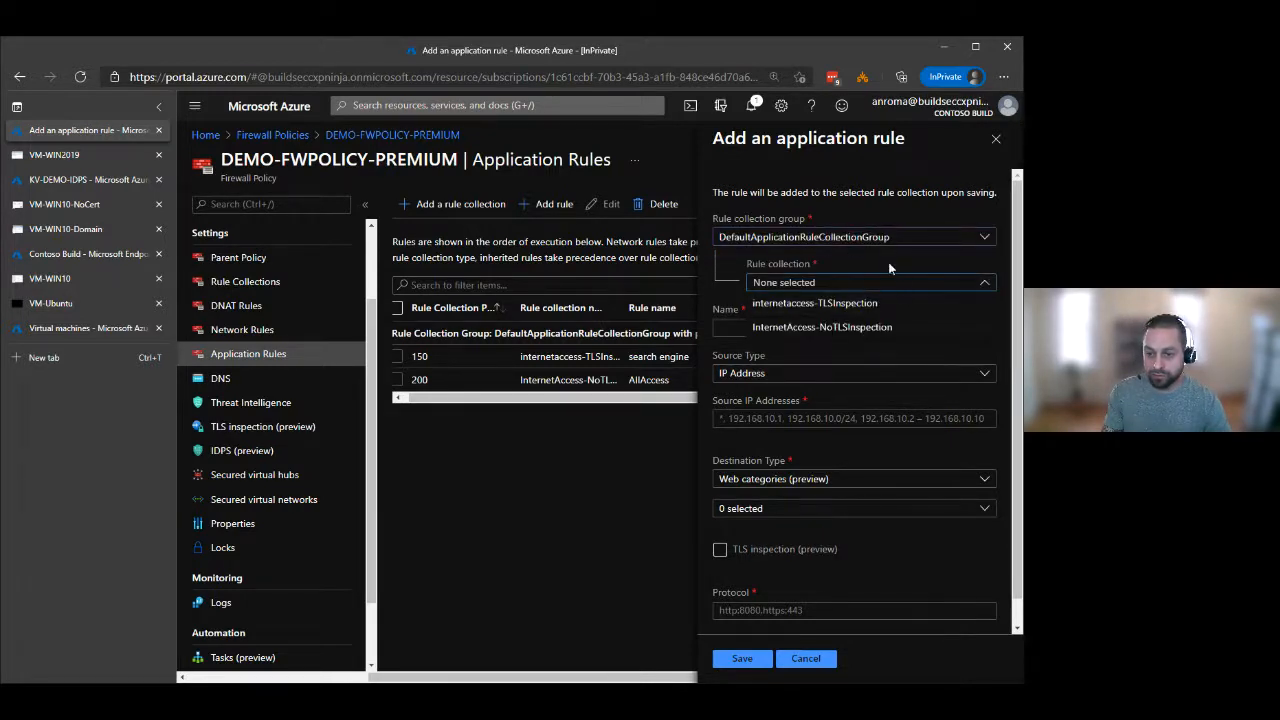
{"action": "left_click", "coordinate": [900, 302]}
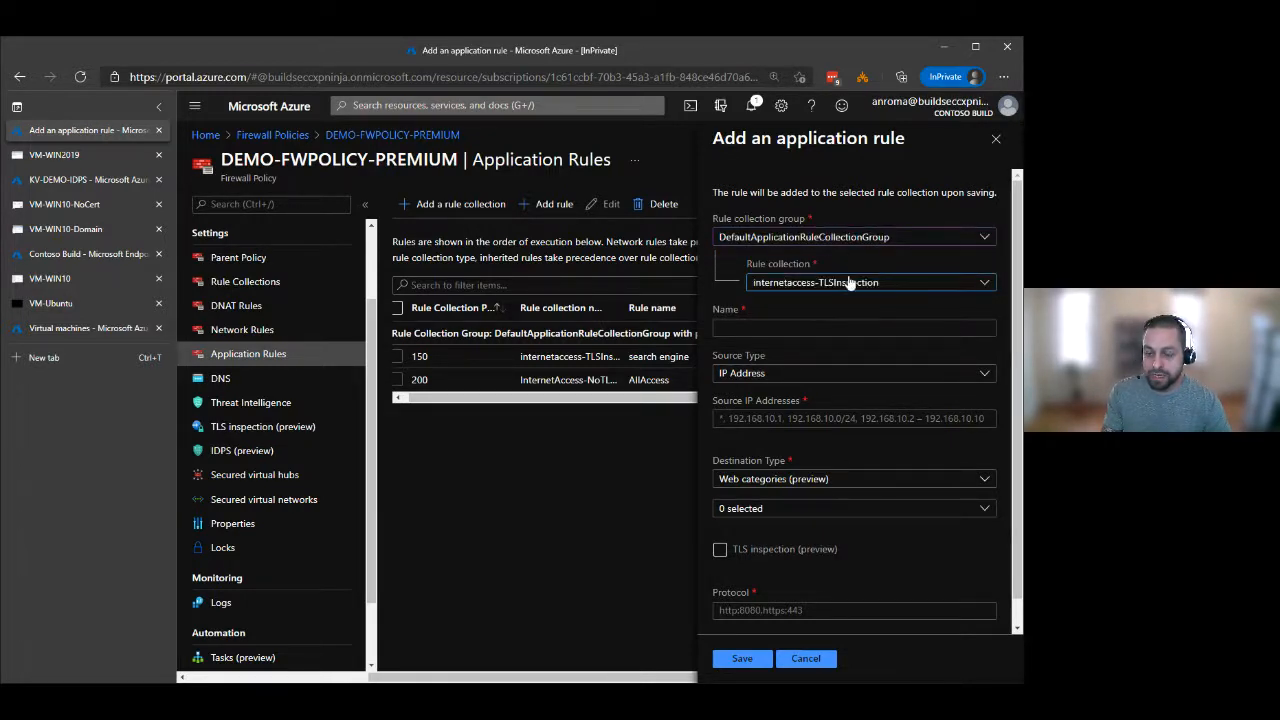
{"action": "left_click", "coordinate": [747, 330]}
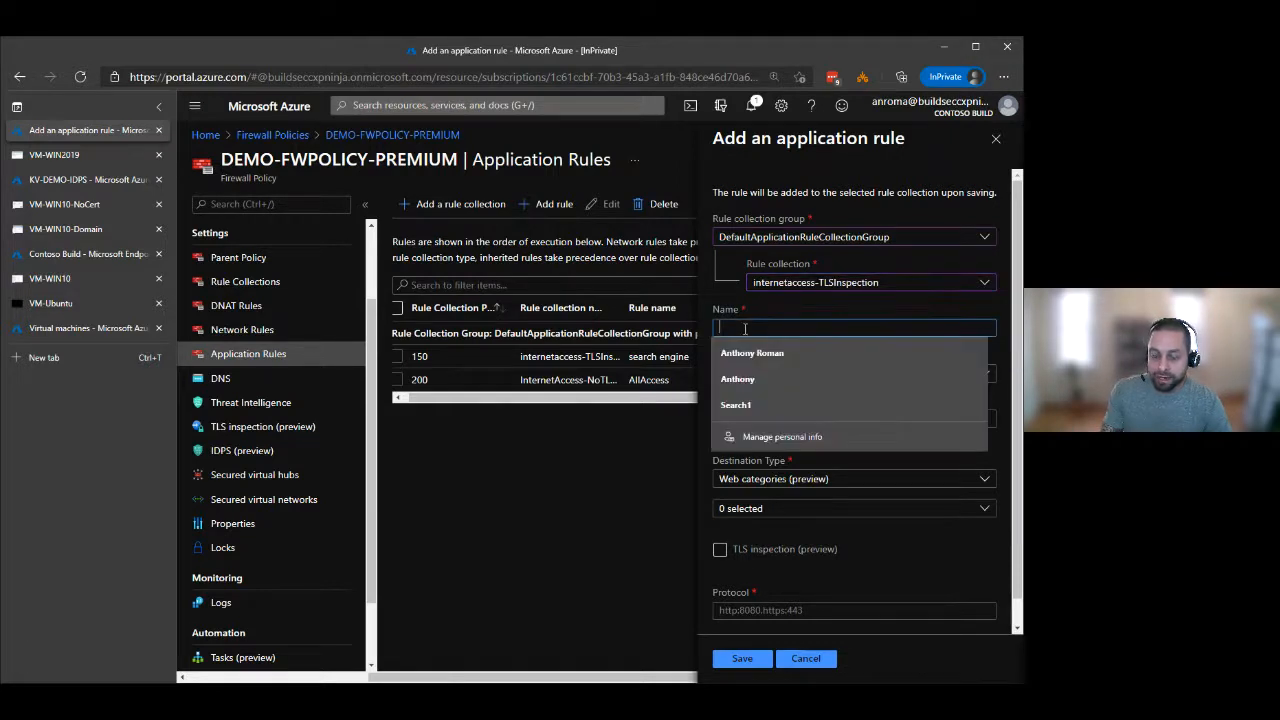
{"action": "left_click", "coordinate": [888, 566]}
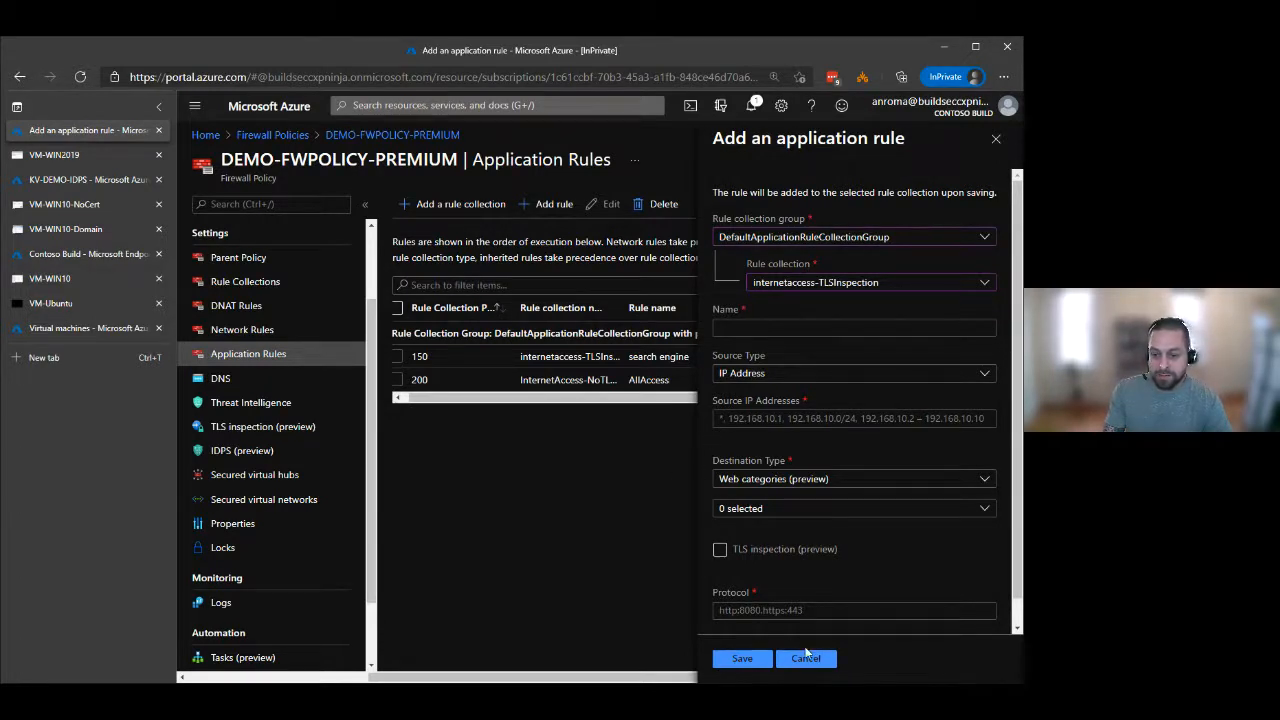
{"action": "left_click", "coordinate": [806, 656]}
{"action": "left_click", "coordinate": [665, 152]}
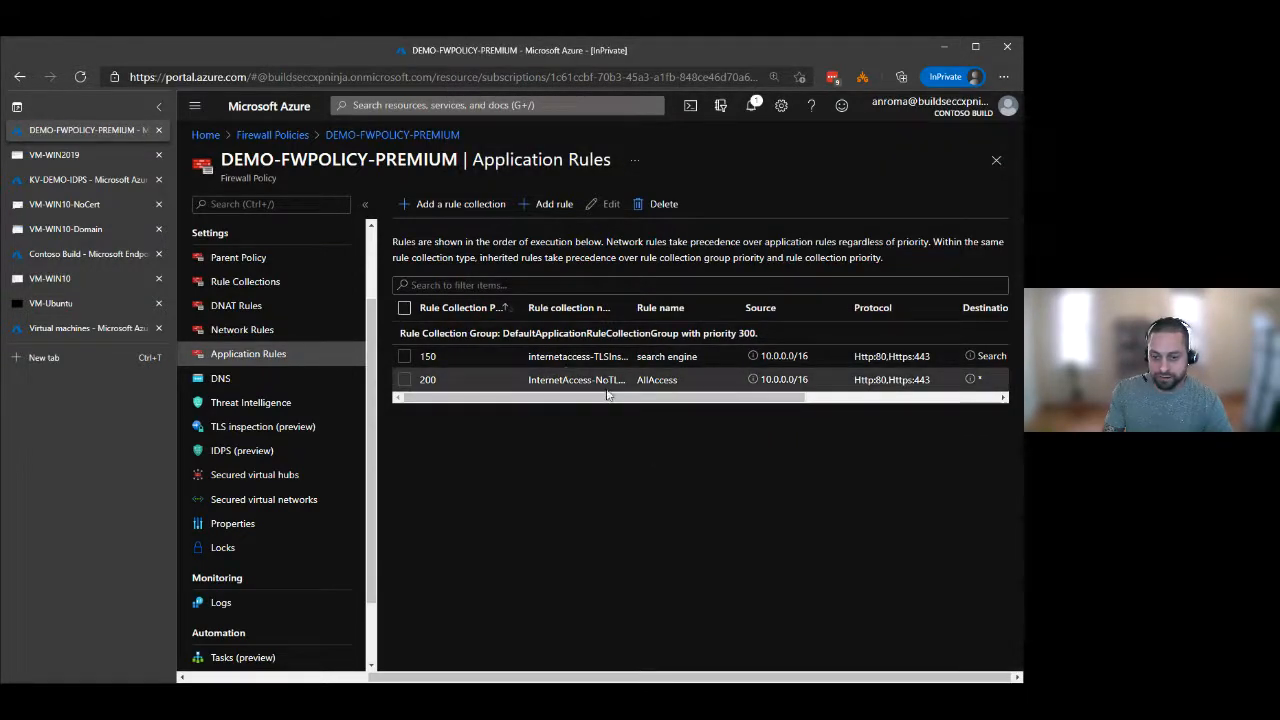
Widen the rule collection name column and examine both application rules' sources, protocols, destinations and actions.
{"action": "left_click_drag", "start_coordinate": [629, 307], "coordinate": [657, 308]}
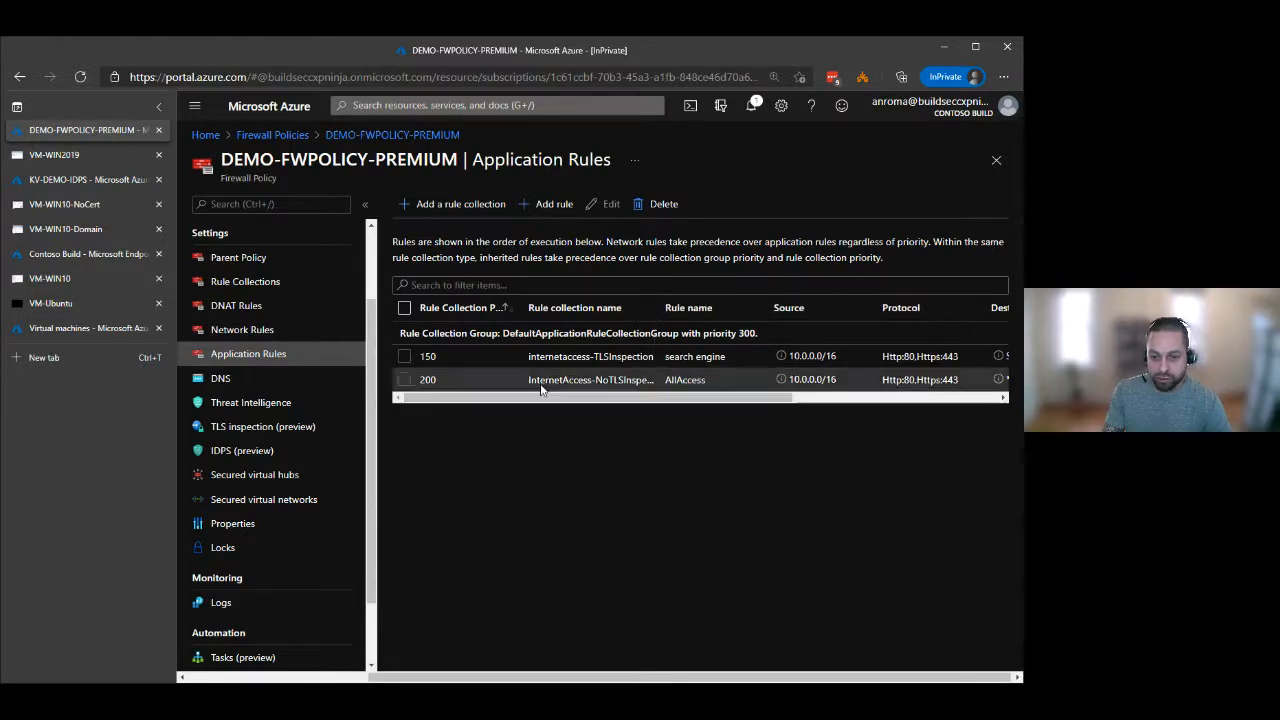
{"action": "left_click_drag", "start_coordinate": [668, 310], "coordinate": [688, 310]}
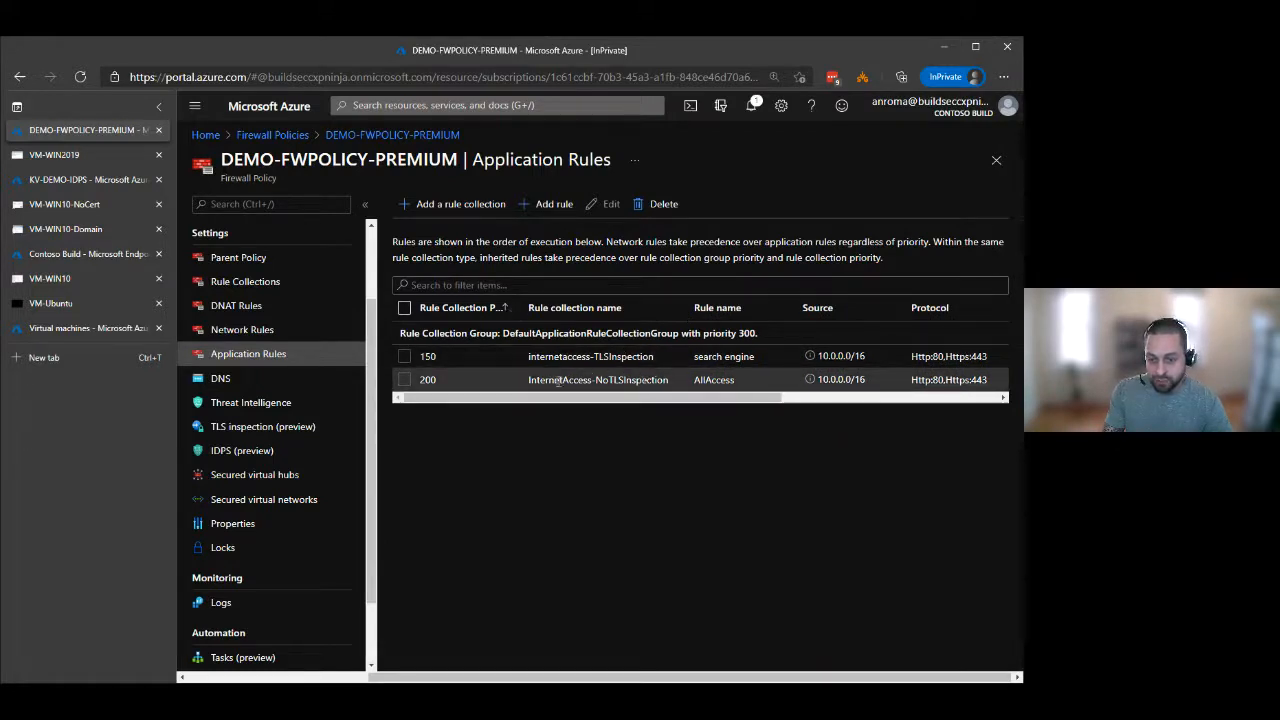
{"action": "scroll", "coordinate": [639, 394], "scroll_direction": "right", "scroll_amount": 5}
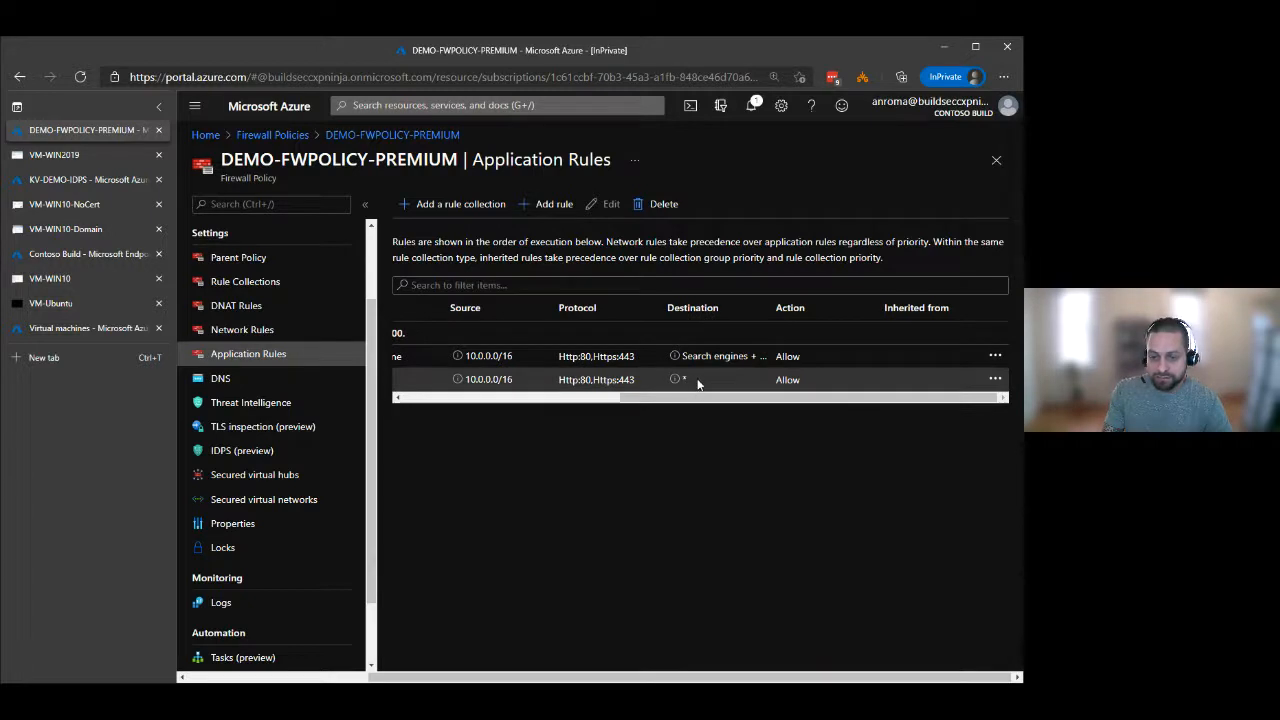
{"action": "left_click_drag", "start_coordinate": [693, 398], "coordinate": [678, 398]}
{"action": "scroll", "coordinate": [678, 400], "scroll_direction": "left", "scroll_amount": 3}
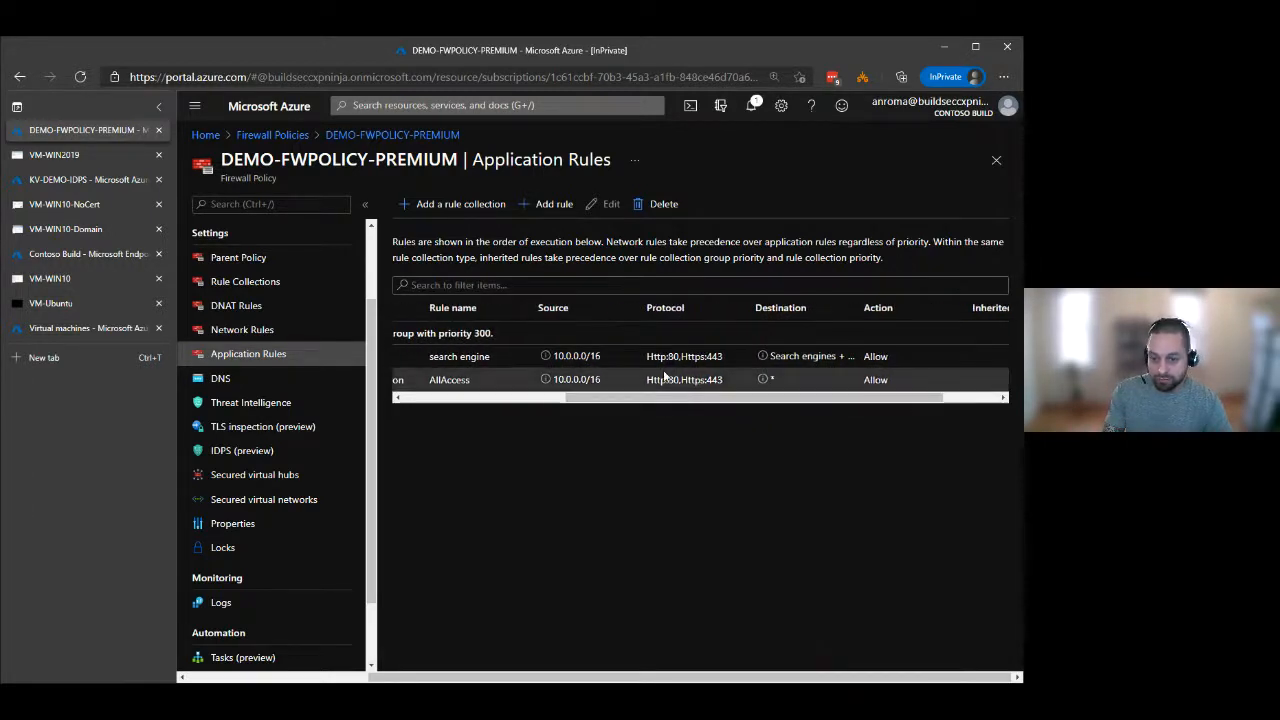
{"action": "scroll", "coordinate": [660, 401], "scroll_direction": "left", "scroll_amount": 3}
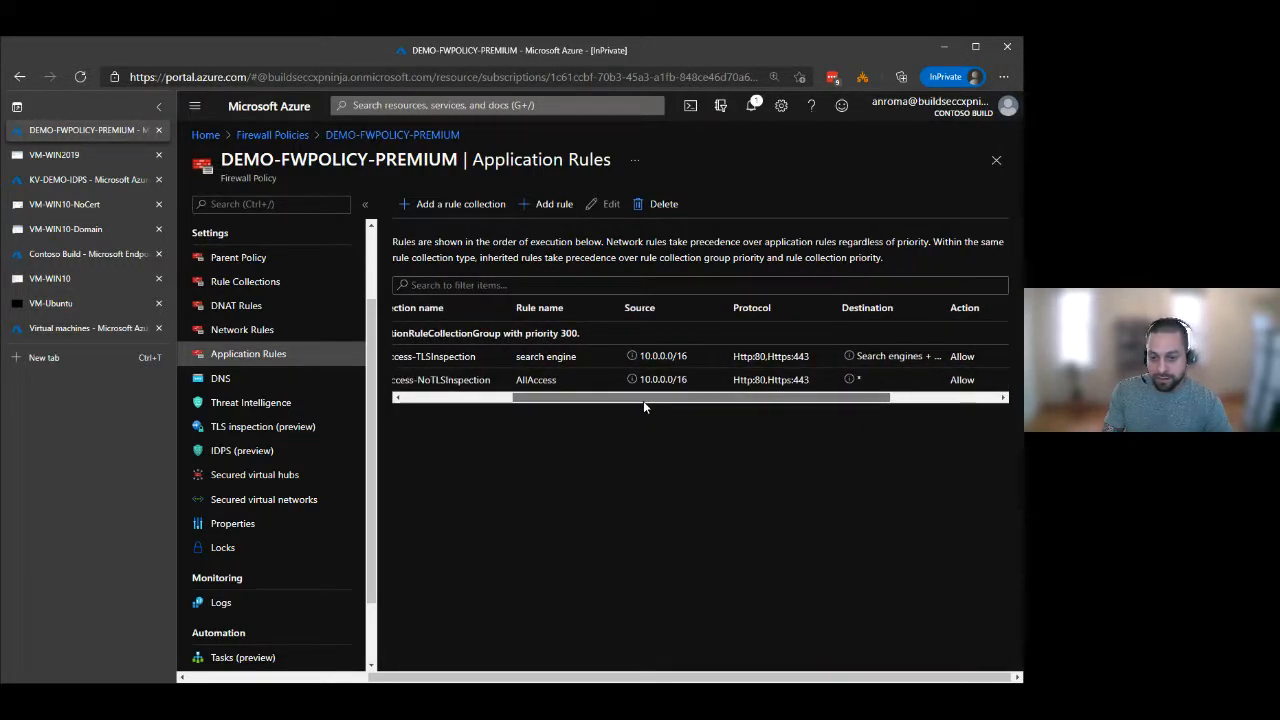
{"action": "left_click_drag", "start_coordinate": [646, 399], "coordinate": [549, 403]}
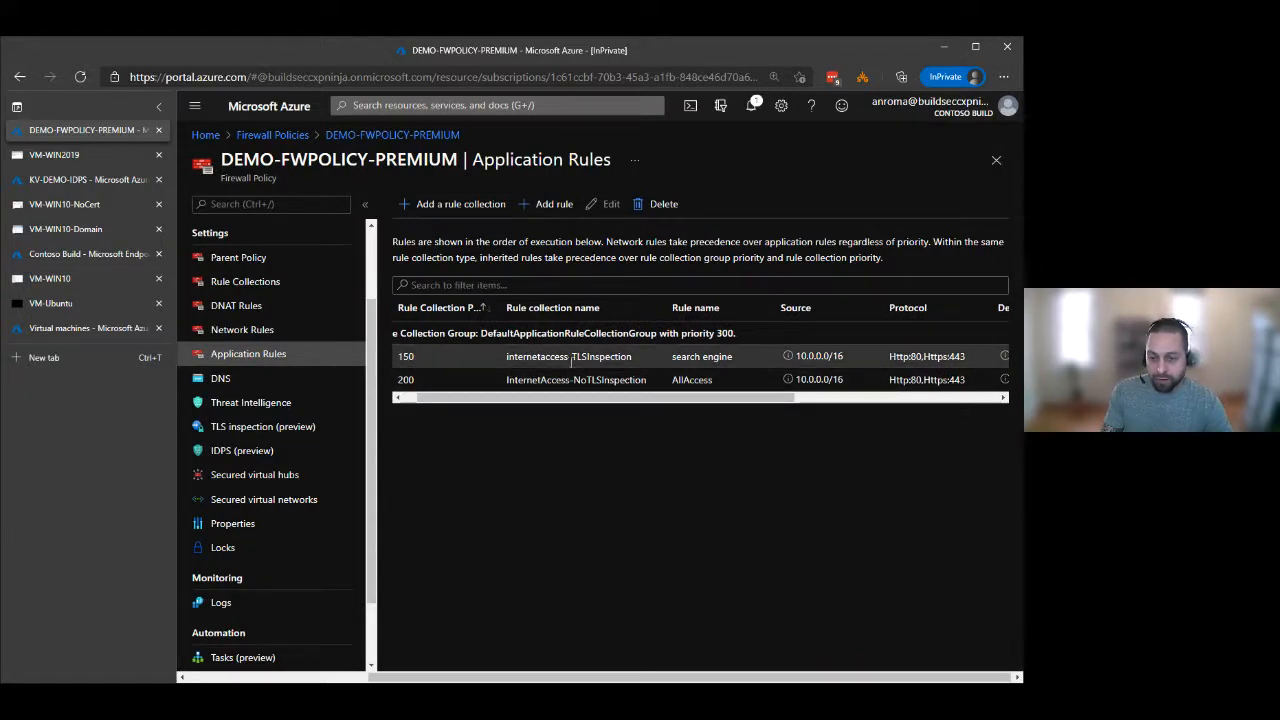
{"action": "left_click_drag", "start_coordinate": [650, 398], "coordinate": [838, 395]}
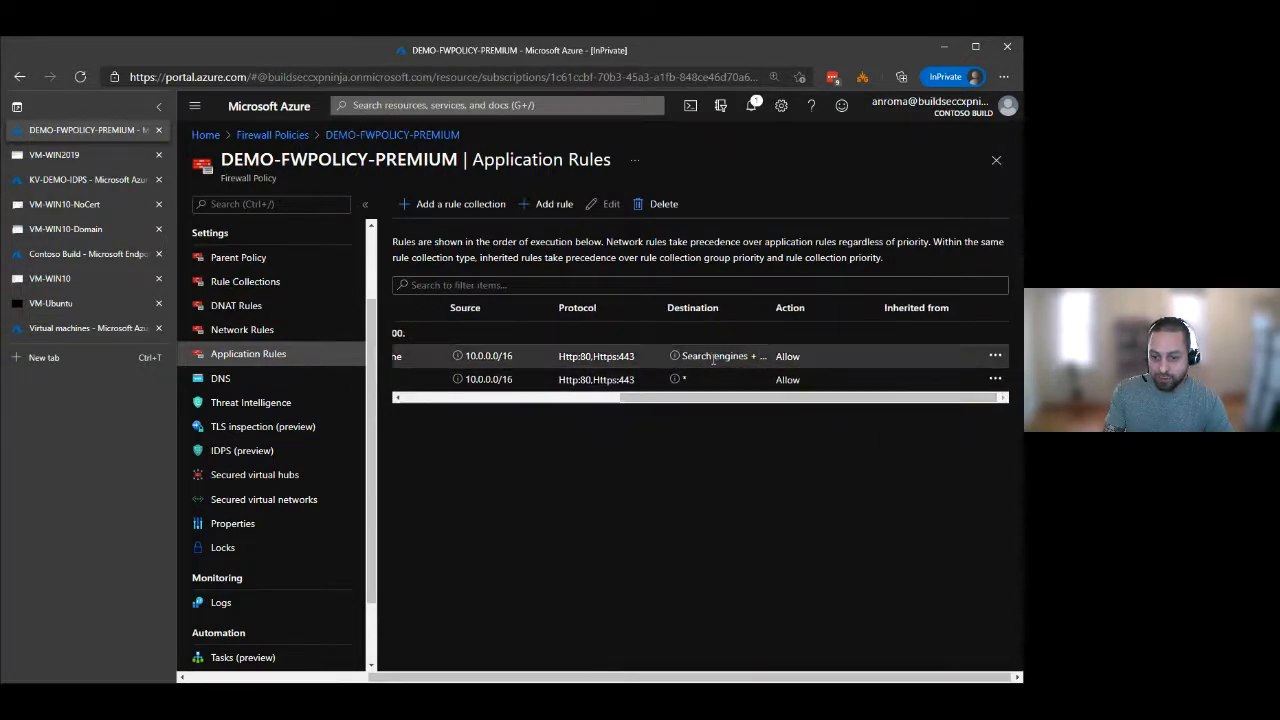
{"action": "left_click_drag", "start_coordinate": [705, 397], "coordinate": [487, 418]}
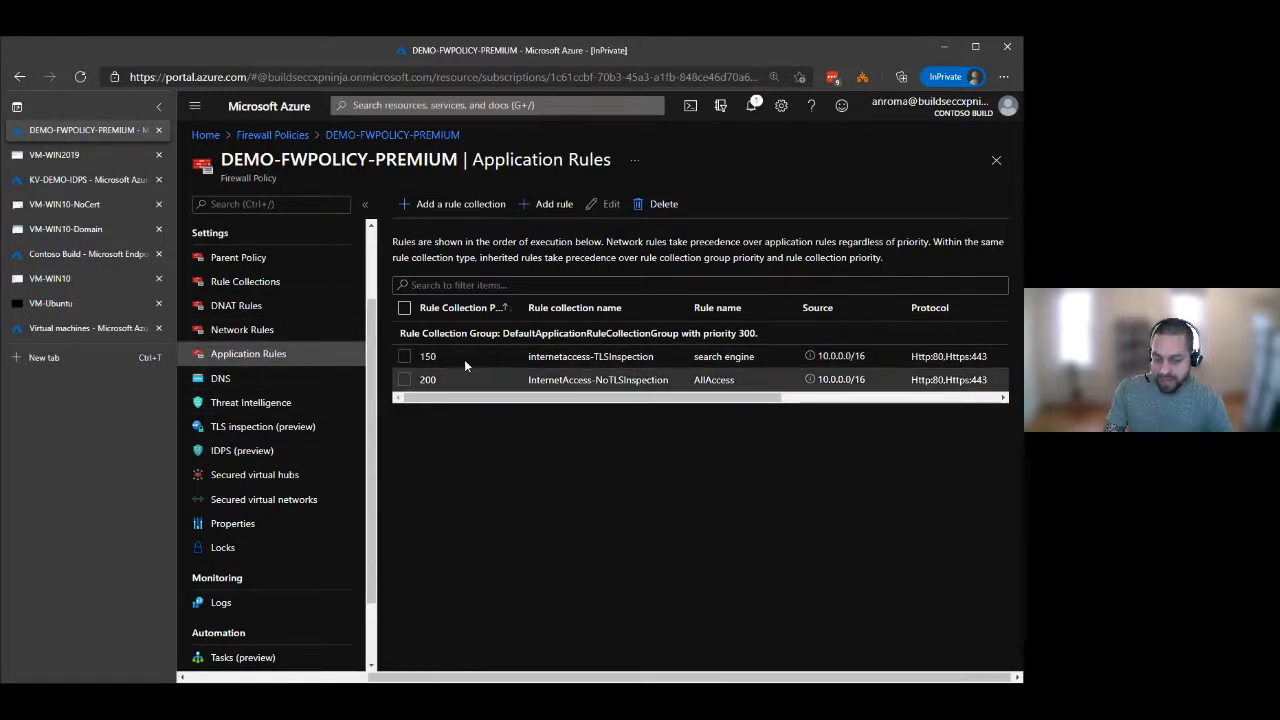
Check the firewall policy's IDPS mode settings, and return to its application rules.
{"action": "left_click", "coordinate": [236, 454]}
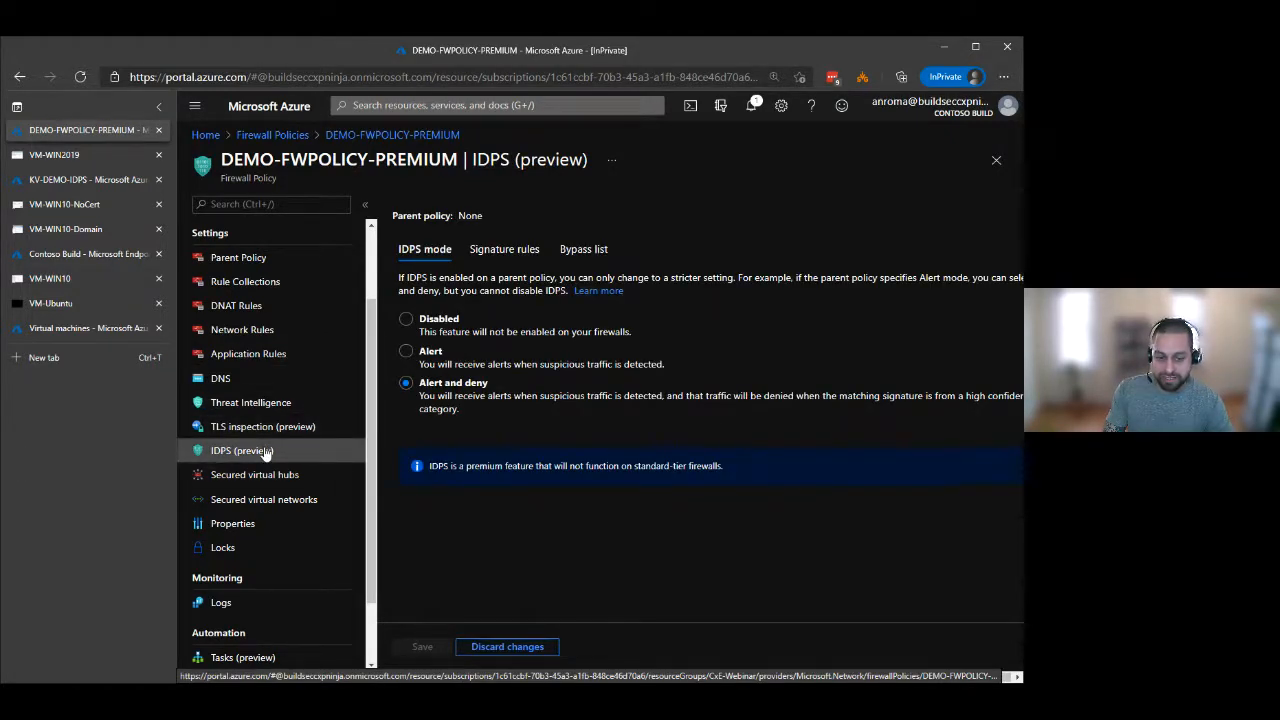
{"action": "scroll", "coordinate": [266, 453], "scroll_direction": "up", "scroll_amount": 1}
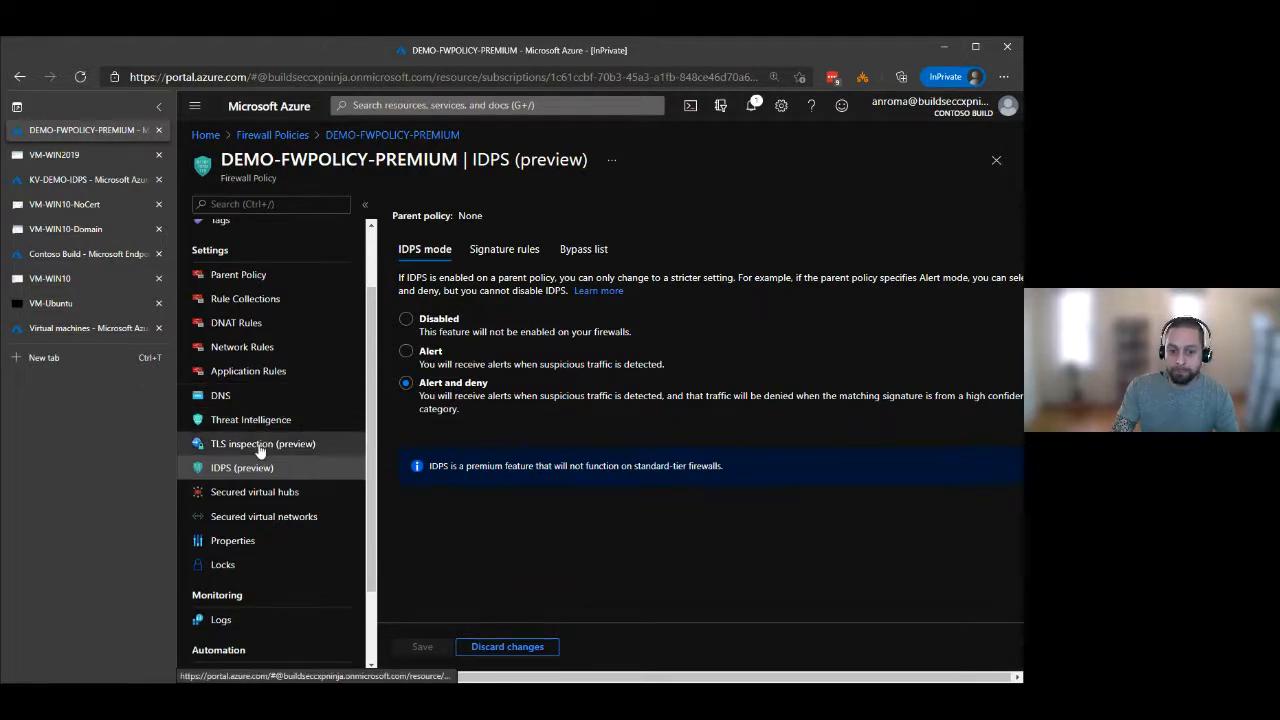
{"action": "left_click", "coordinate": [245, 373]}
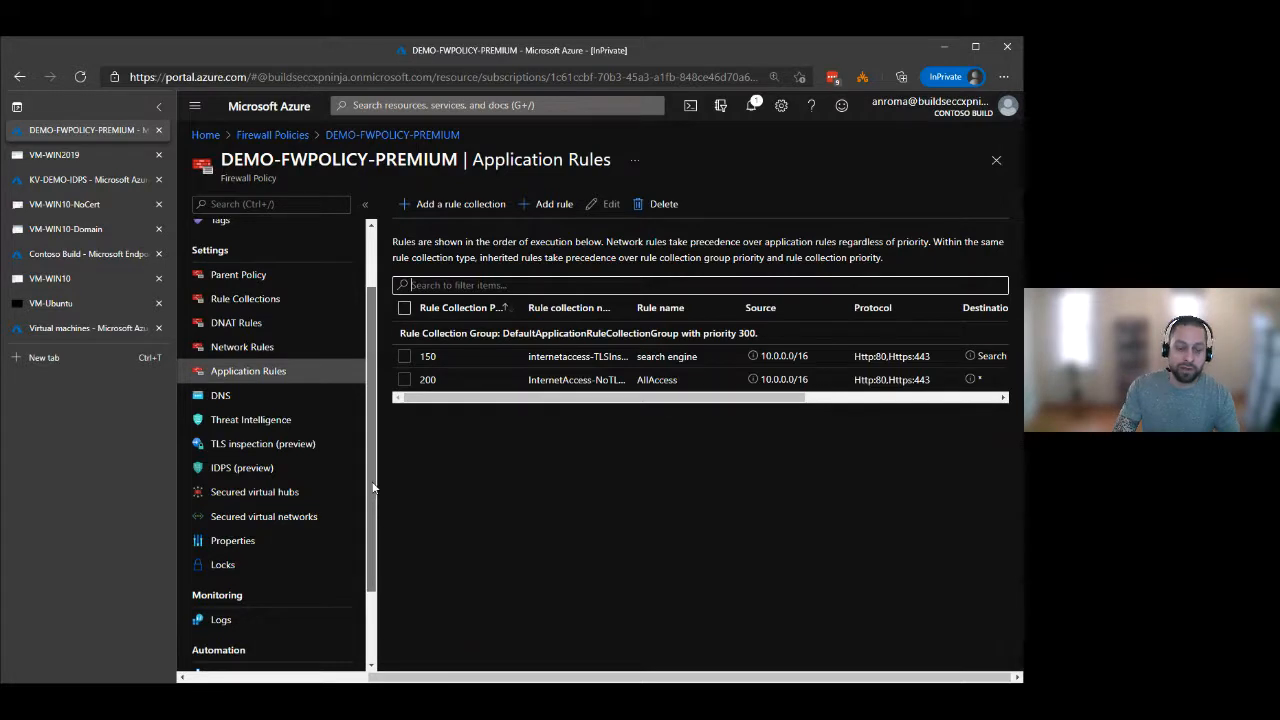
{"action": "left_click_drag", "start_coordinate": [374, 487], "coordinate": [381, 396]}
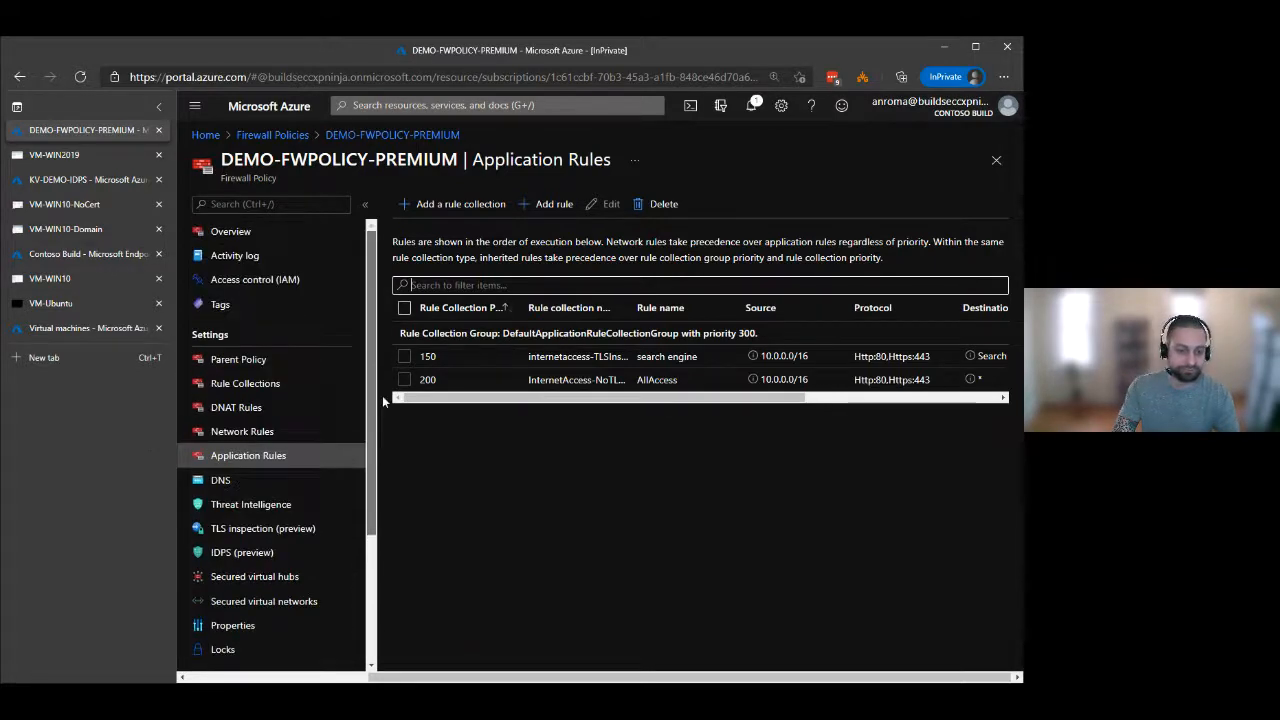
Switch to the VM-WIN2019 session and open the advanced certificate request options of the FabrikamCA certificate services site.
{"action": "left_click", "coordinate": [70, 154]}
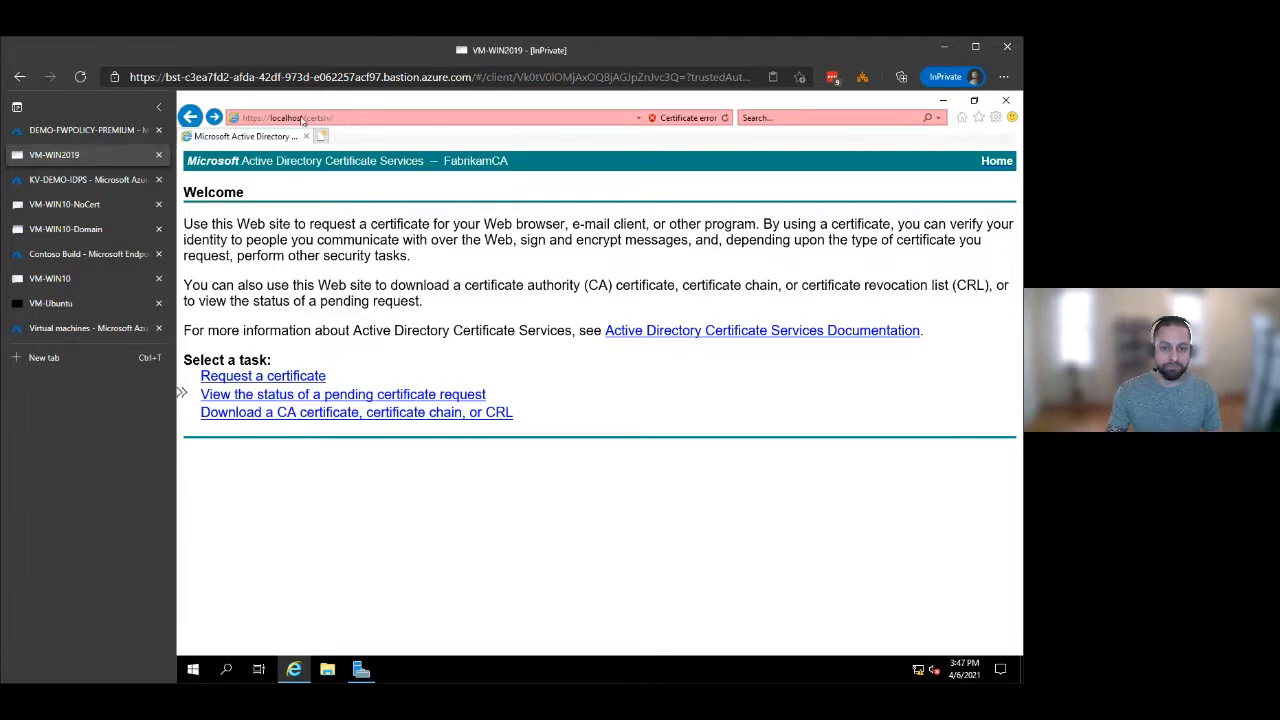
{"action": "left_click", "coordinate": [303, 378]}
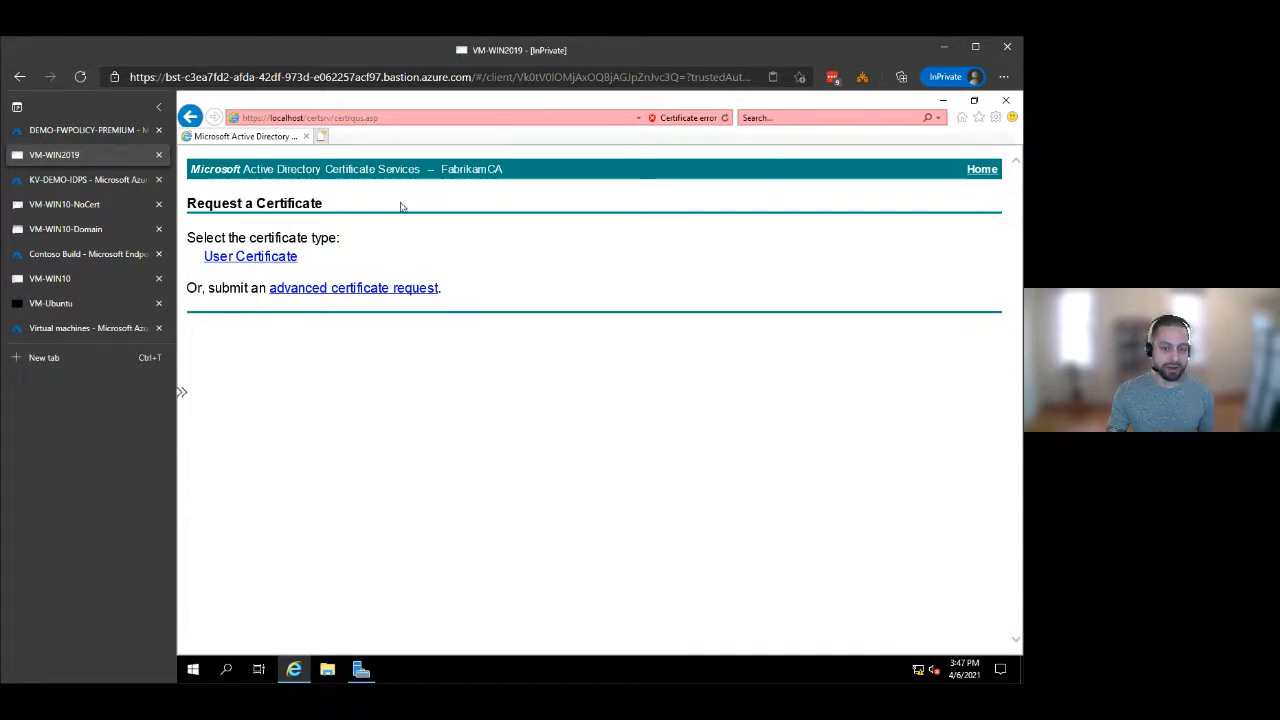
{"action": "left_click", "coordinate": [335, 290]}
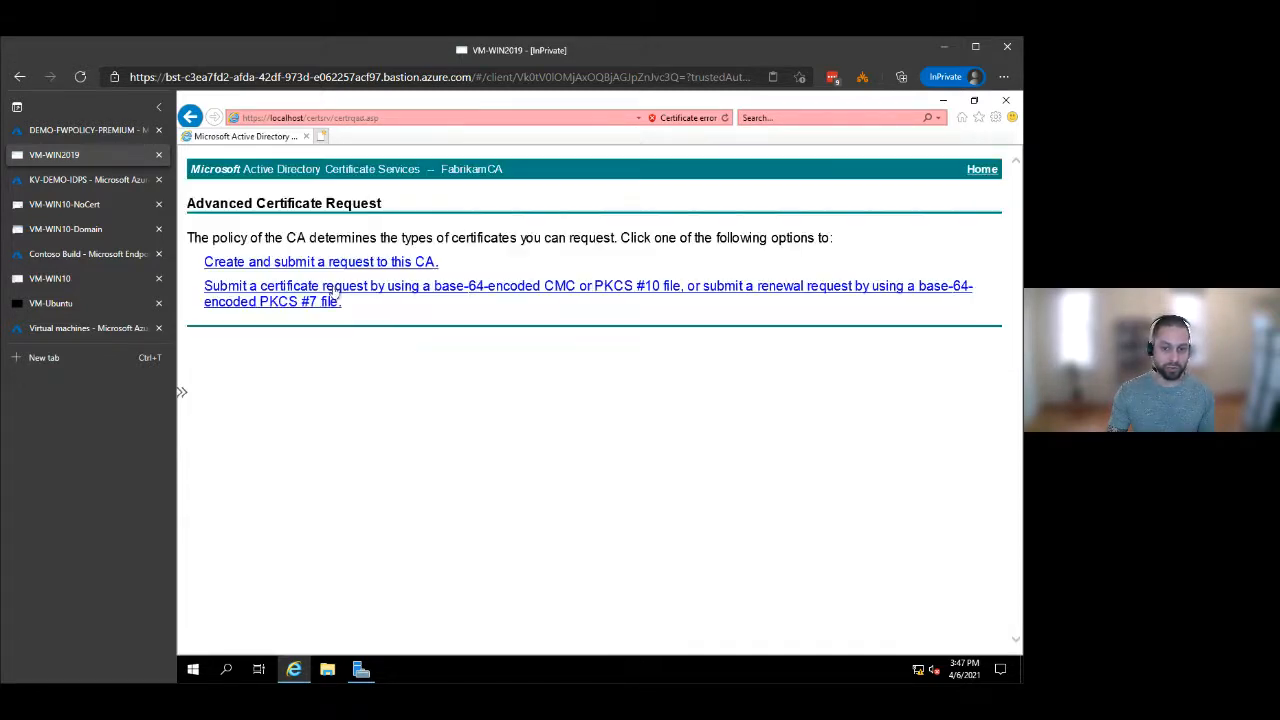
Start creating a request to this CA, allow the certificate operation, and choose the Subordinate Certification Authority template.
{"action": "left_click", "coordinate": [276, 262]}
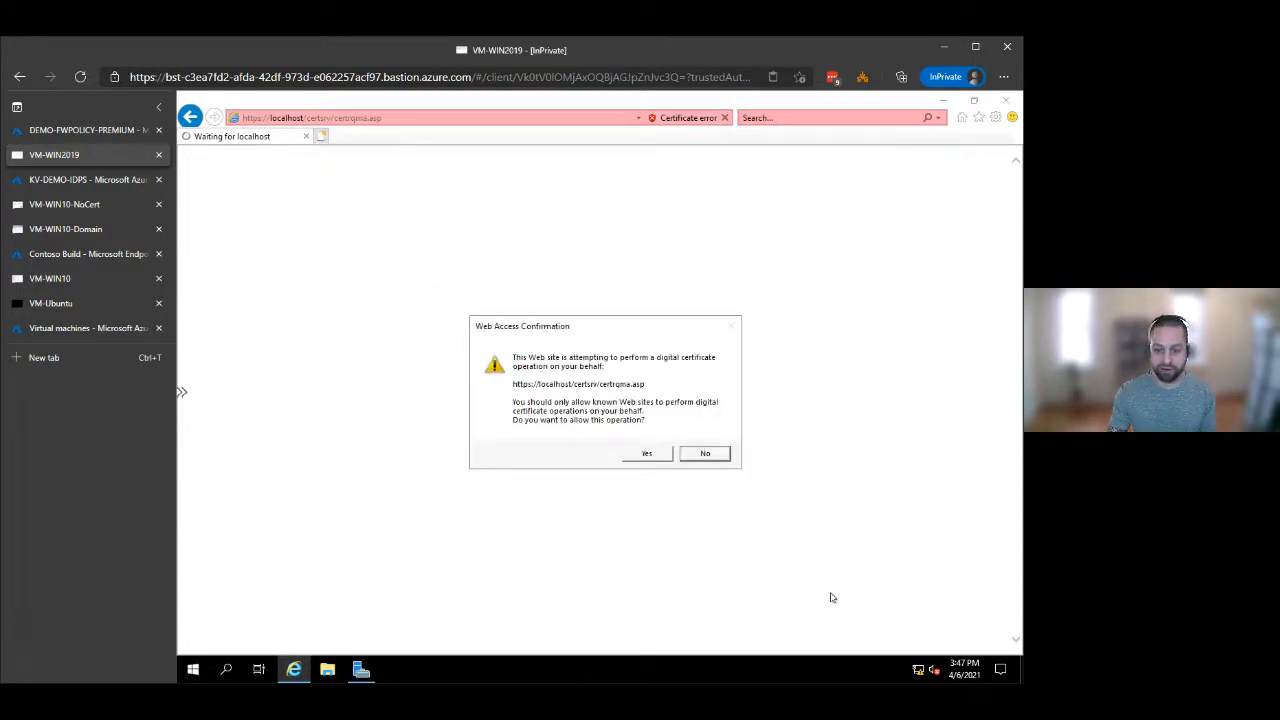
{"action": "left_click", "coordinate": [650, 454]}
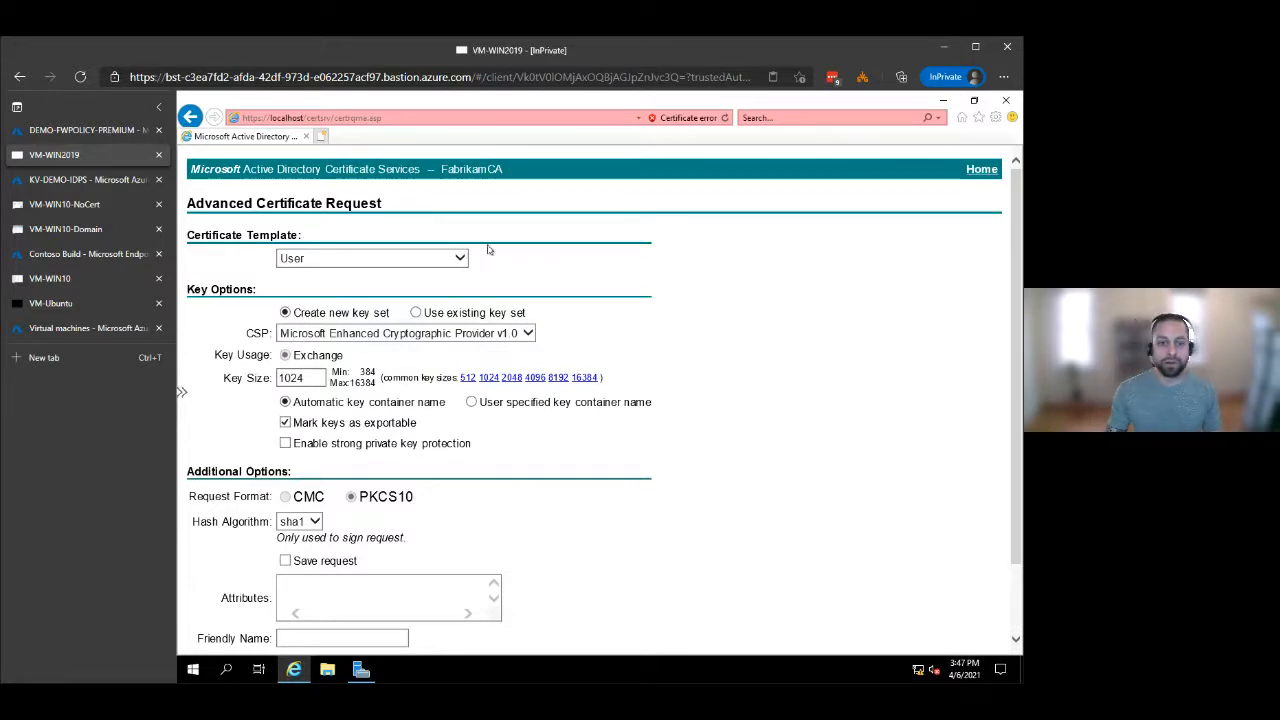
{"action": "left_click", "coordinate": [459, 257]}
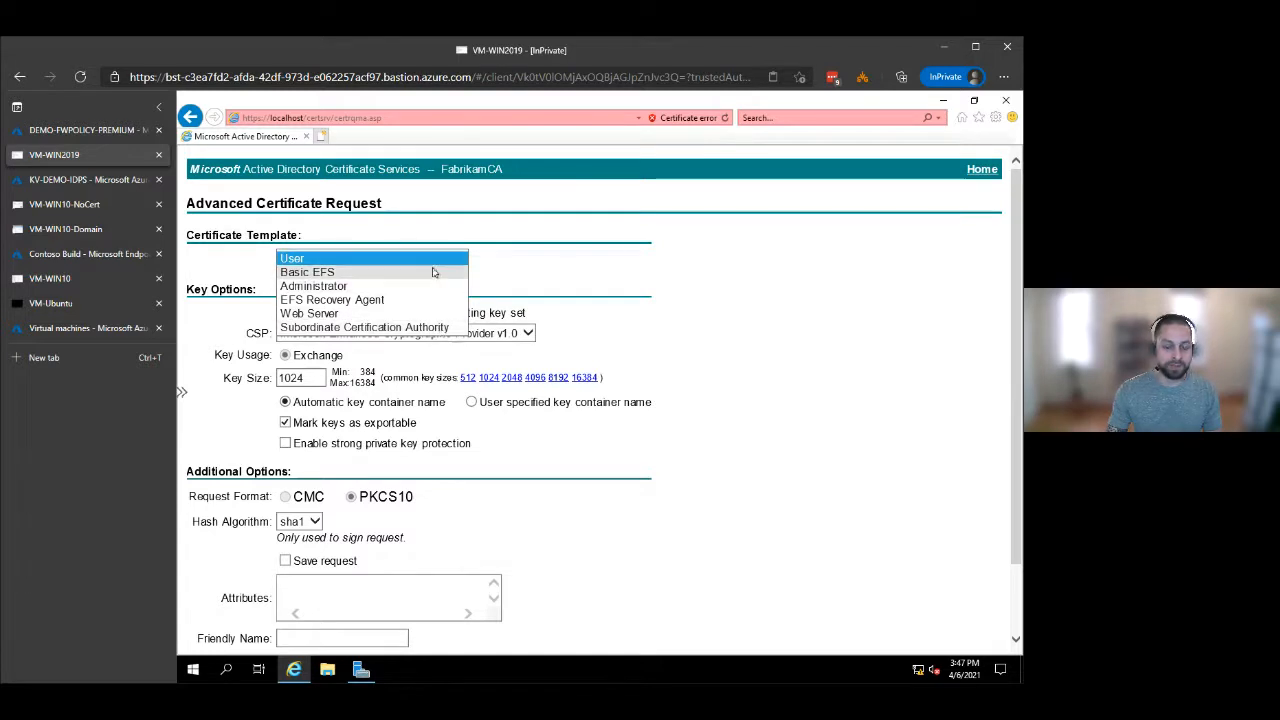
{"action": "left_click", "coordinate": [452, 328]}
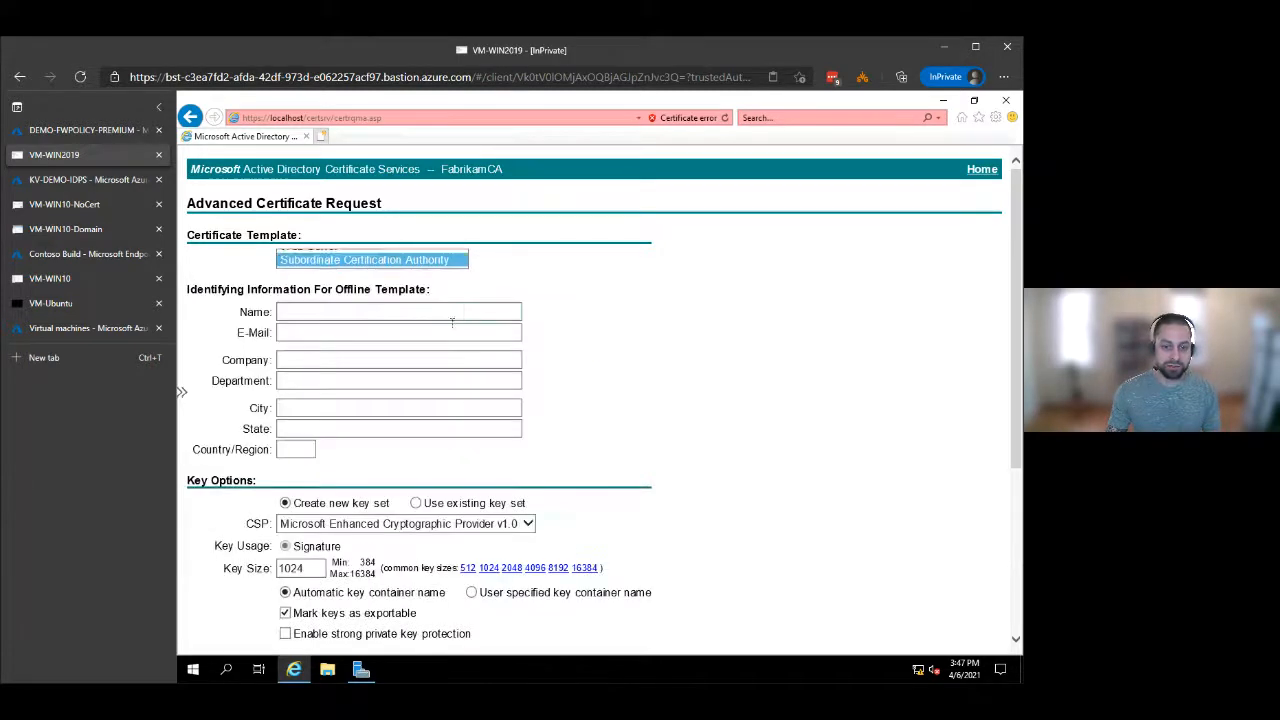
{"action": "left_click", "coordinate": [566, 291]}
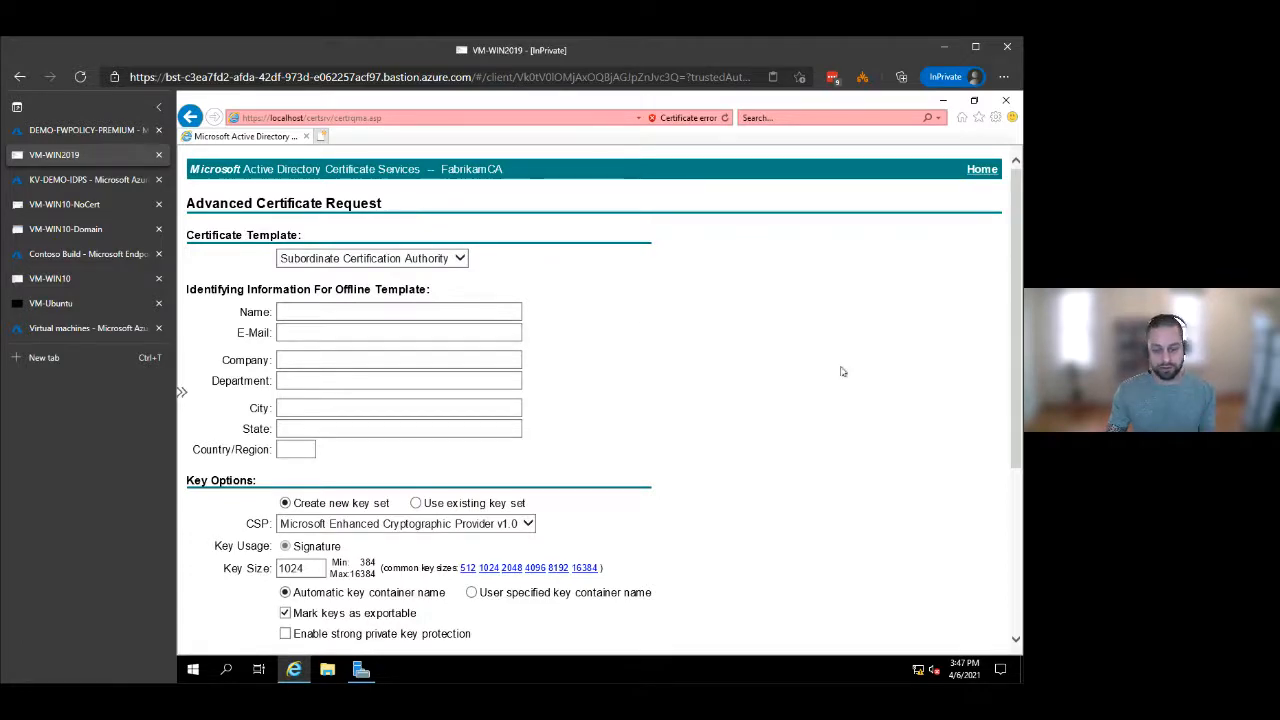
Review the subordinate CA request form and set the key size to 4096.
{"action": "scroll", "coordinate": [674, 356], "scroll_direction": "down", "scroll_amount": 1}
{"action": "scroll", "coordinate": [674, 356], "scroll_direction": "down", "scroll_amount": 2}
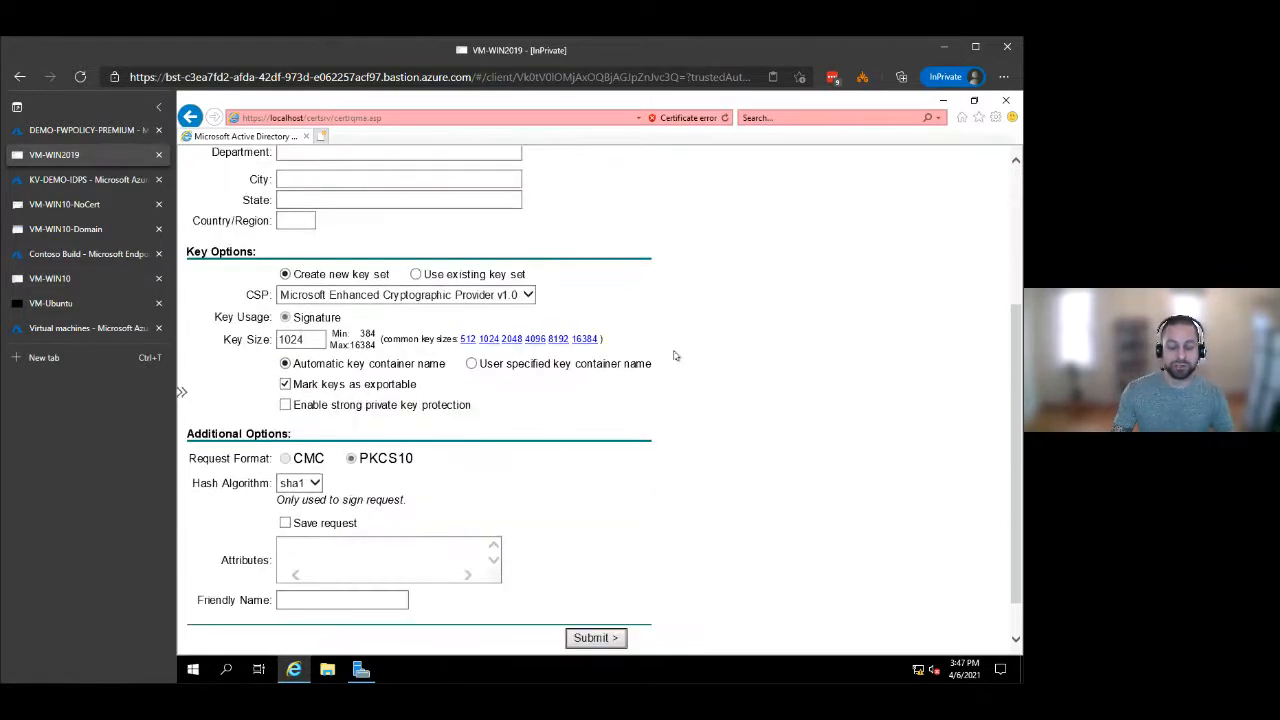
{"action": "scroll", "coordinate": [674, 356], "scroll_direction": "up", "scroll_amount": 3}
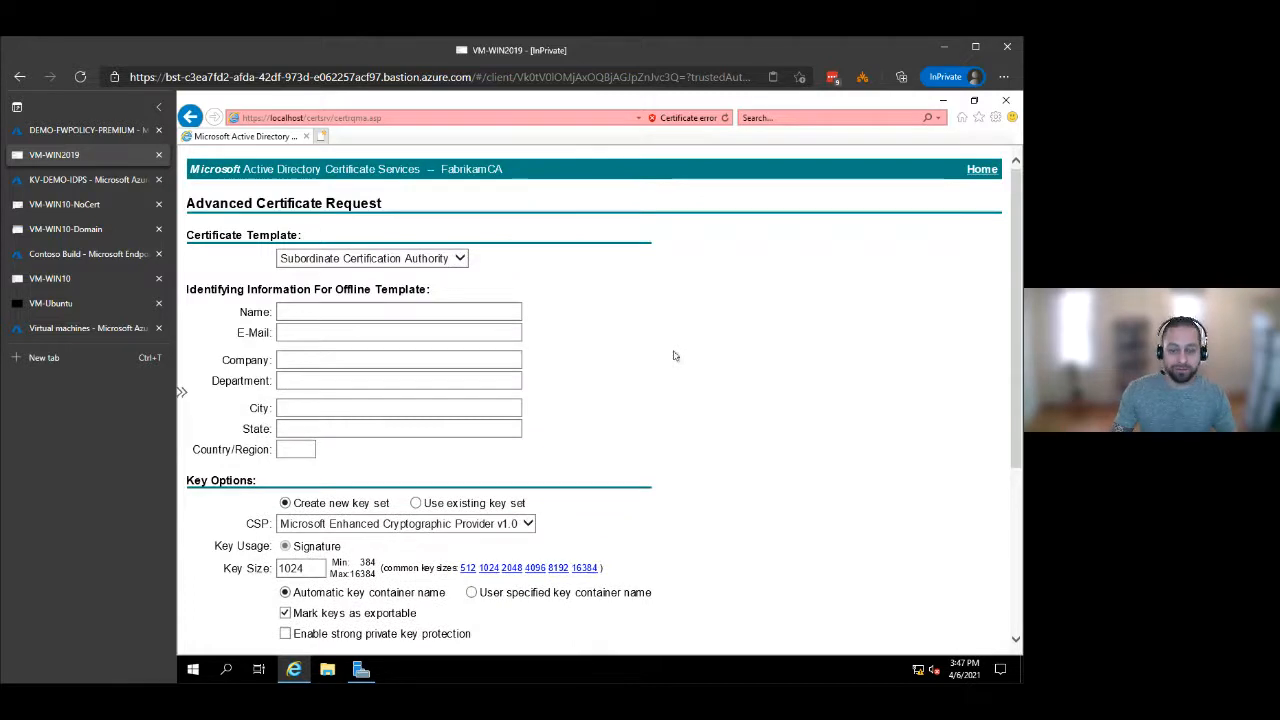
{"action": "scroll", "coordinate": [665, 362], "scroll_direction": "down", "scroll_amount": 1}
{"action": "scroll", "coordinate": [668, 364], "scroll_direction": "down", "scroll_amount": 3}
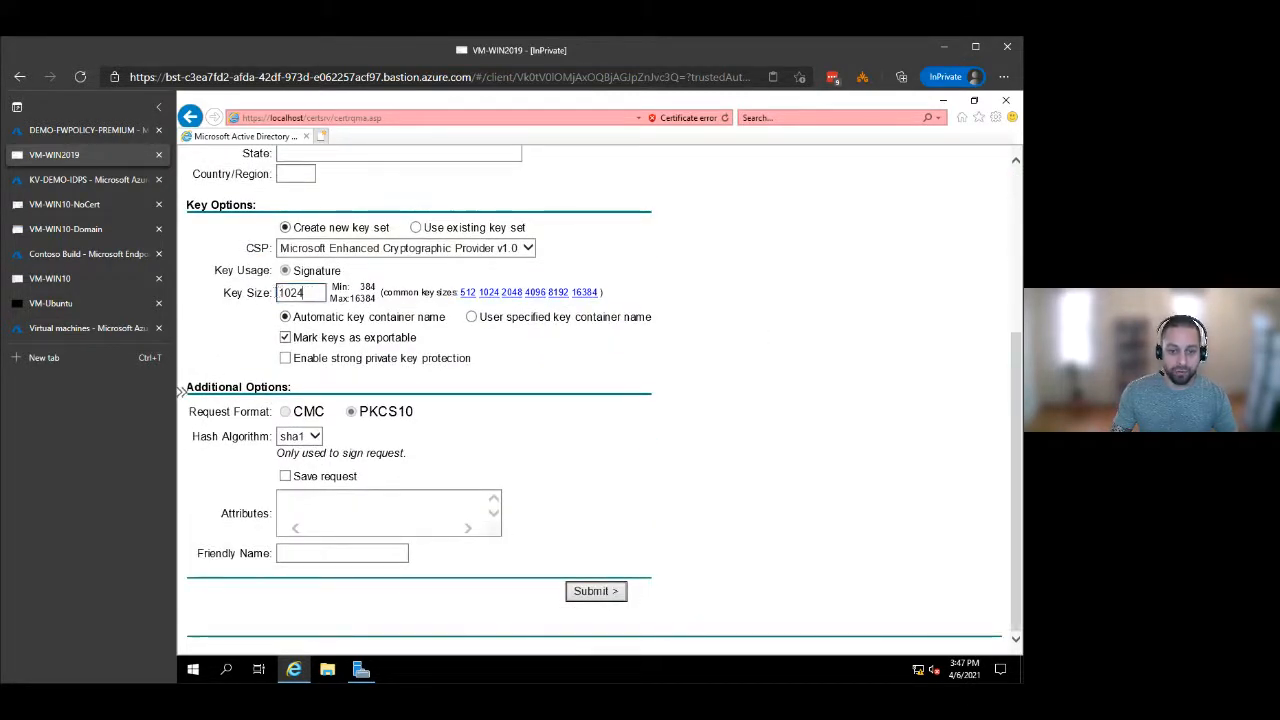
{"action": "left_click_drag", "start_coordinate": [306, 292], "coordinate": [279, 293]}
{"action": "type", "text": "4096"}
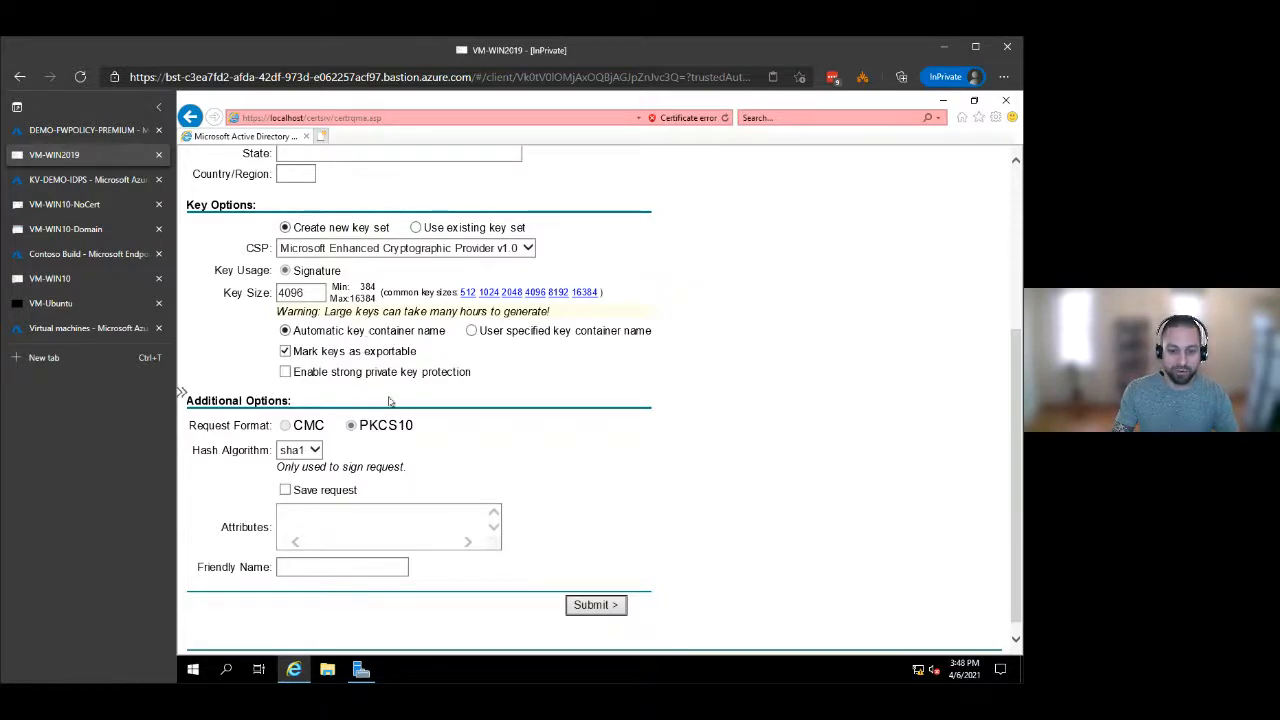
Switch to the VM-WIN10-NoCert session and view the general information of the nytimes.com certificate.
{"action": "left_click", "coordinate": [72, 204]}
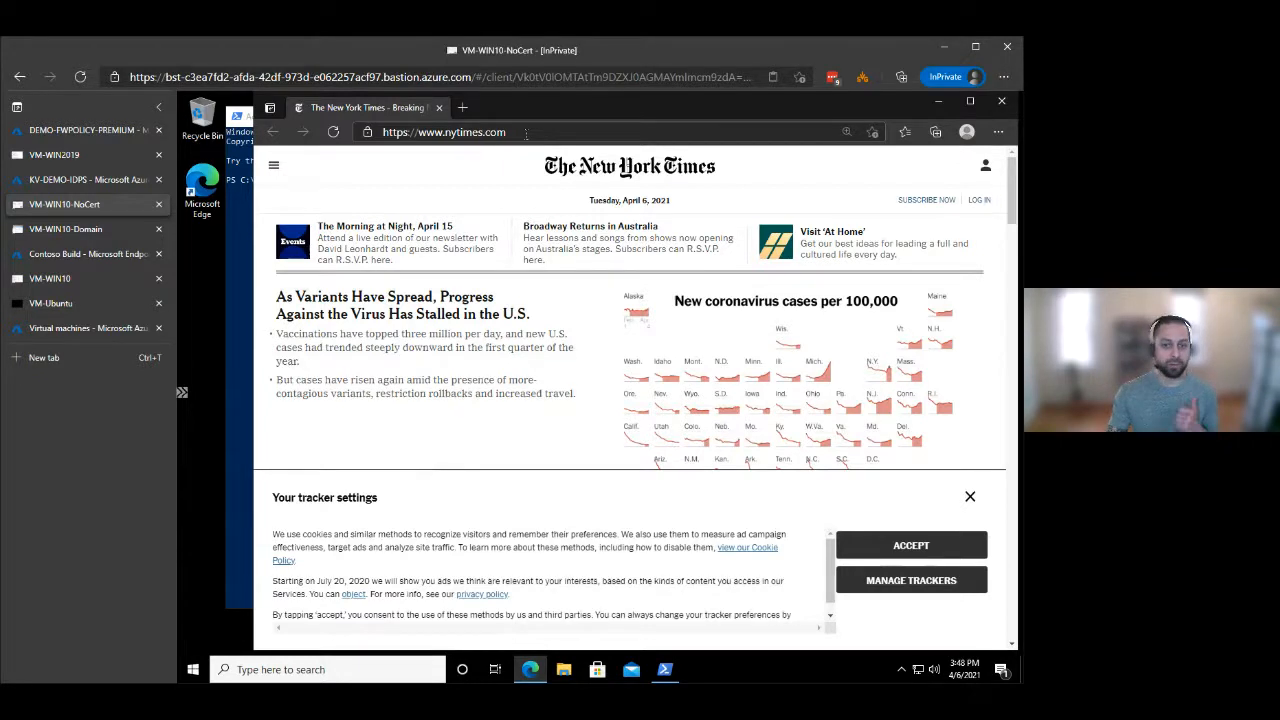
{"action": "left_click", "coordinate": [367, 132]}
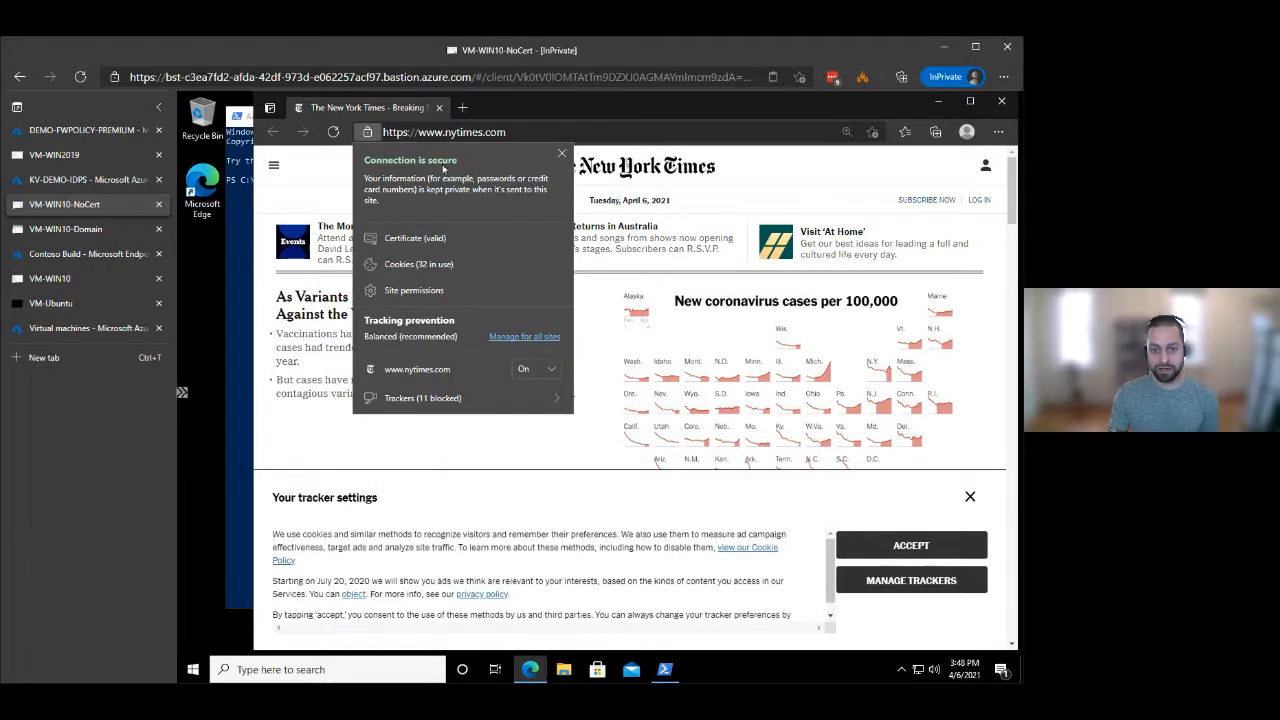
{"action": "left_click", "coordinate": [424, 240]}
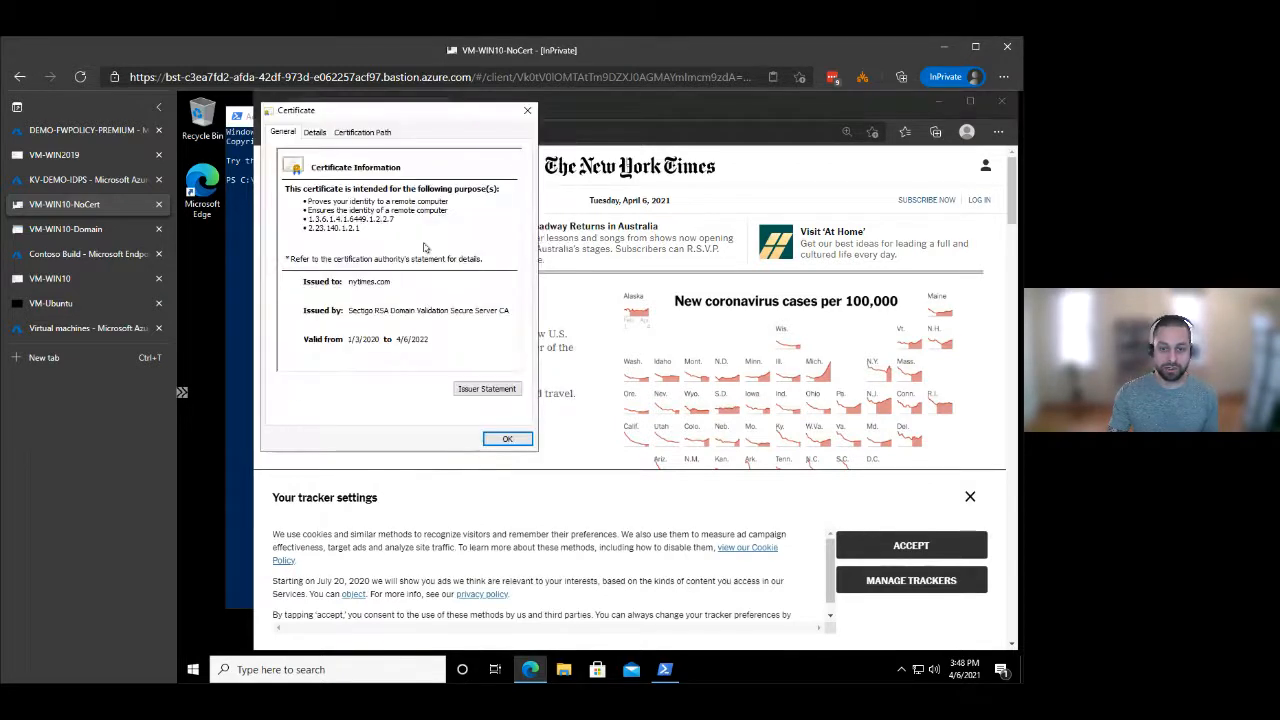
{"action": "left_click", "coordinate": [355, 286]}
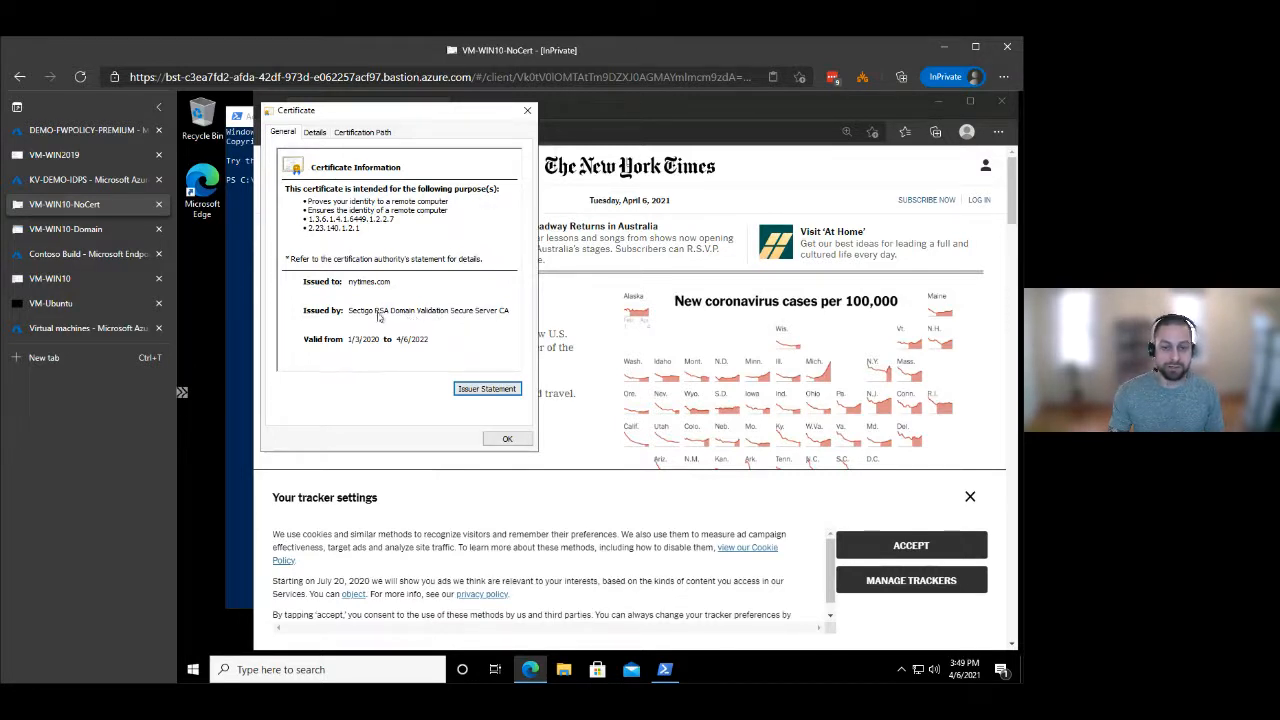
Examine the nytimes.com certification path up to the Sectigo (AAA) root, and close the certificate.
{"action": "left_click", "coordinate": [352, 133]}
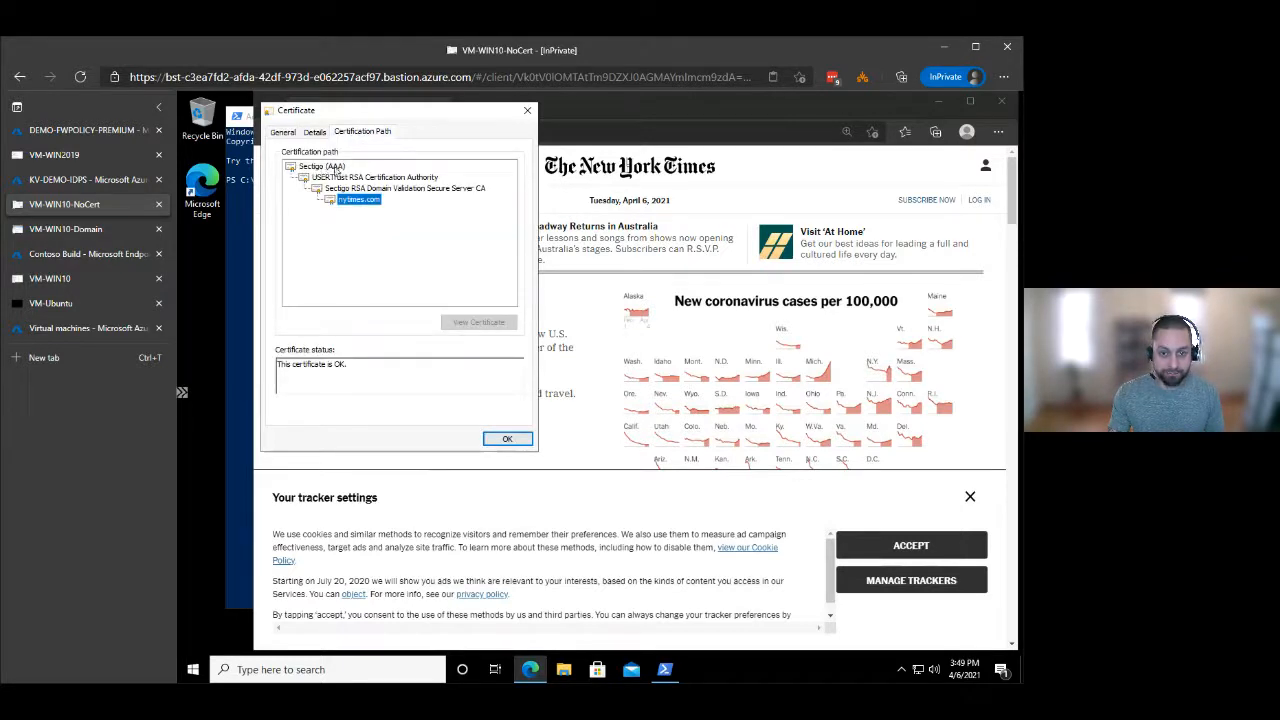
{"action": "left_click", "coordinate": [375, 180]}
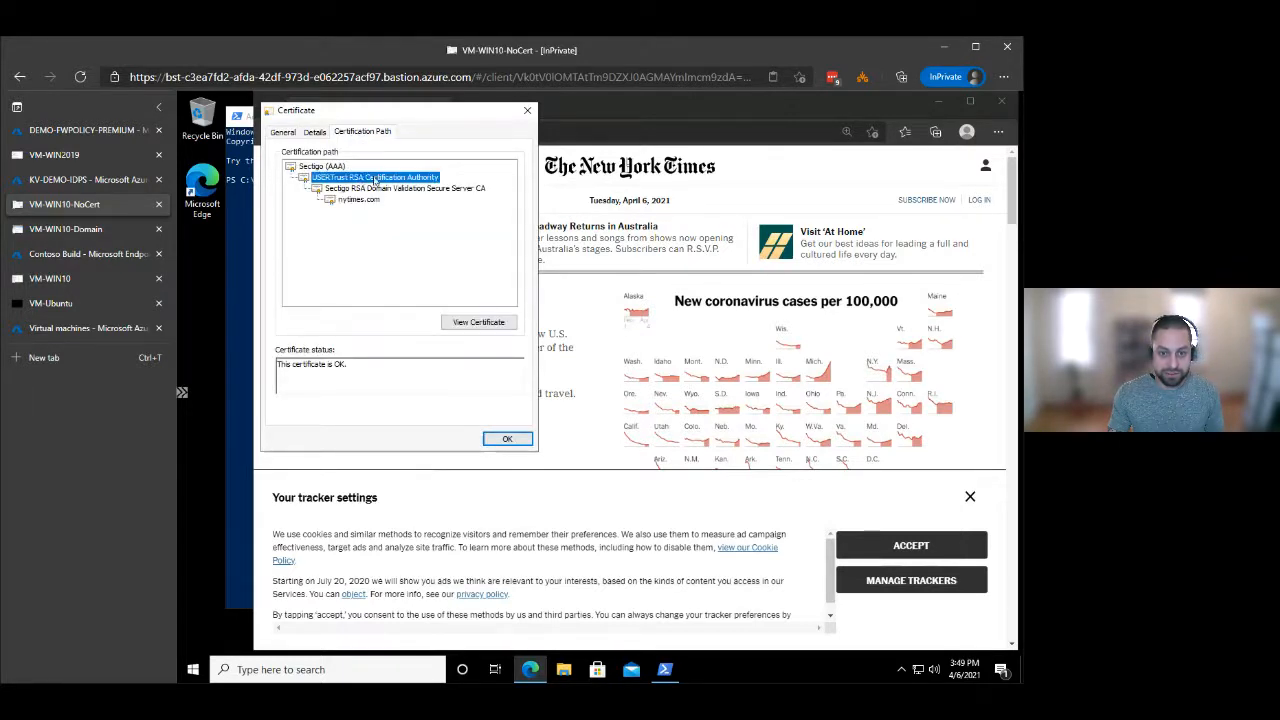
{"action": "left_click", "coordinate": [324, 167]}
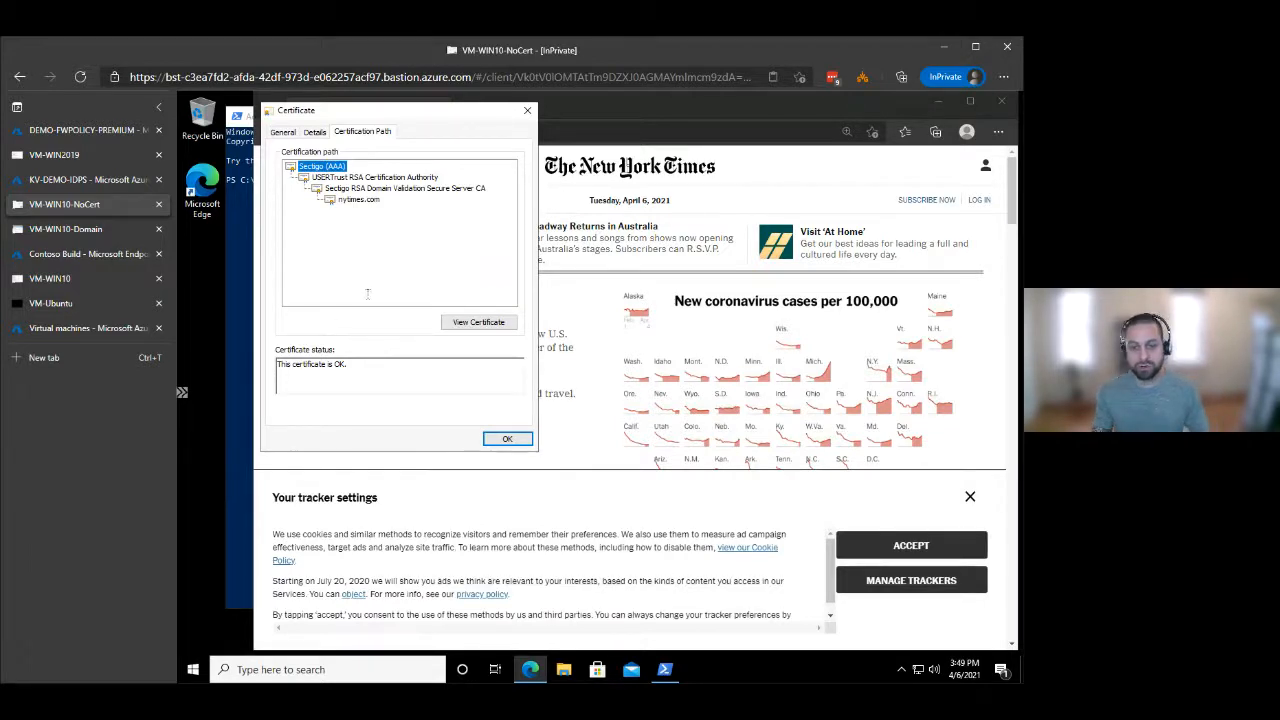
{"action": "left_click_drag", "start_coordinate": [367, 120], "coordinate": [421, 127]}
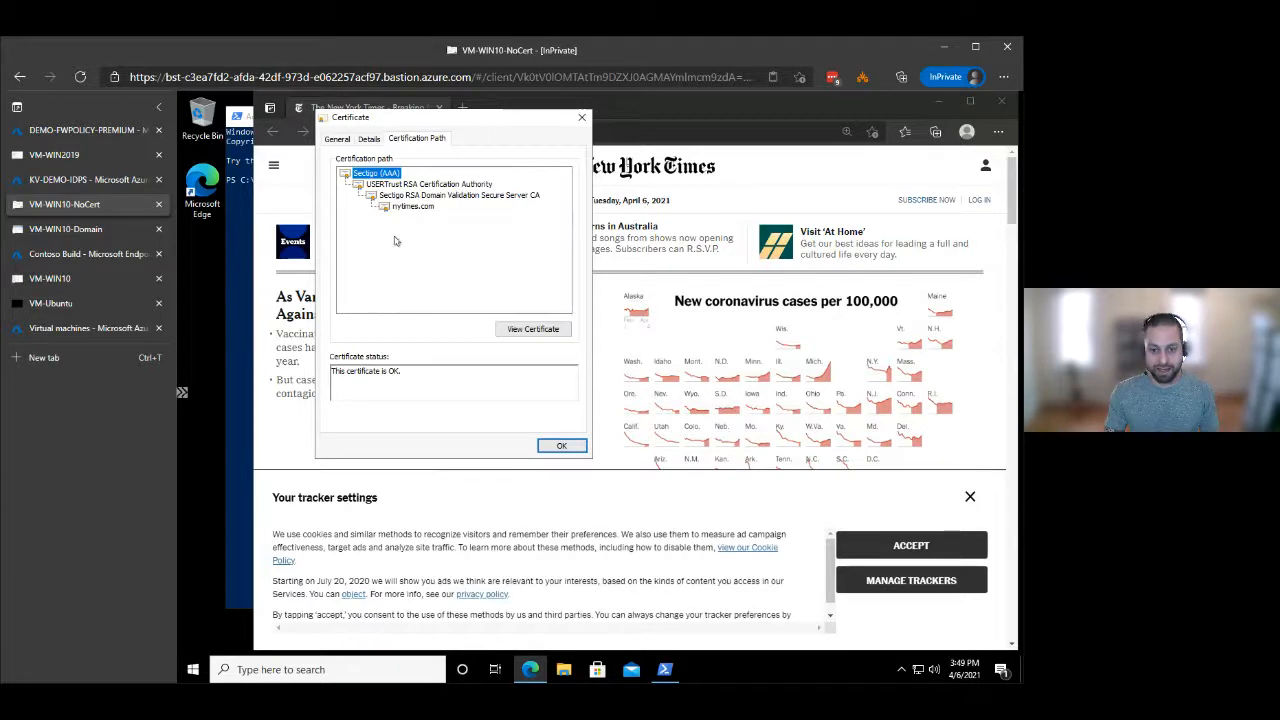
{"action": "left_click", "coordinate": [562, 445]}
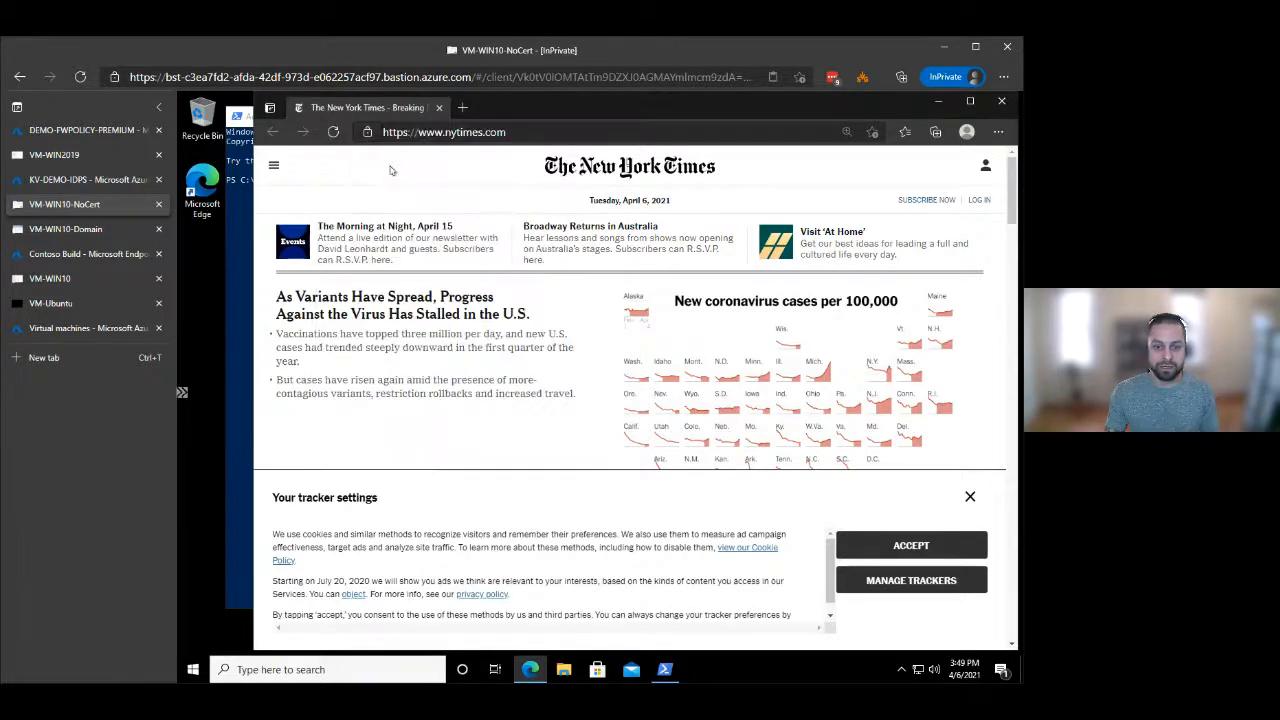
Open bing.com in a new browser tab and expand the certificate details behind the privacy error code.
{"action": "left_click", "coordinate": [463, 107]}
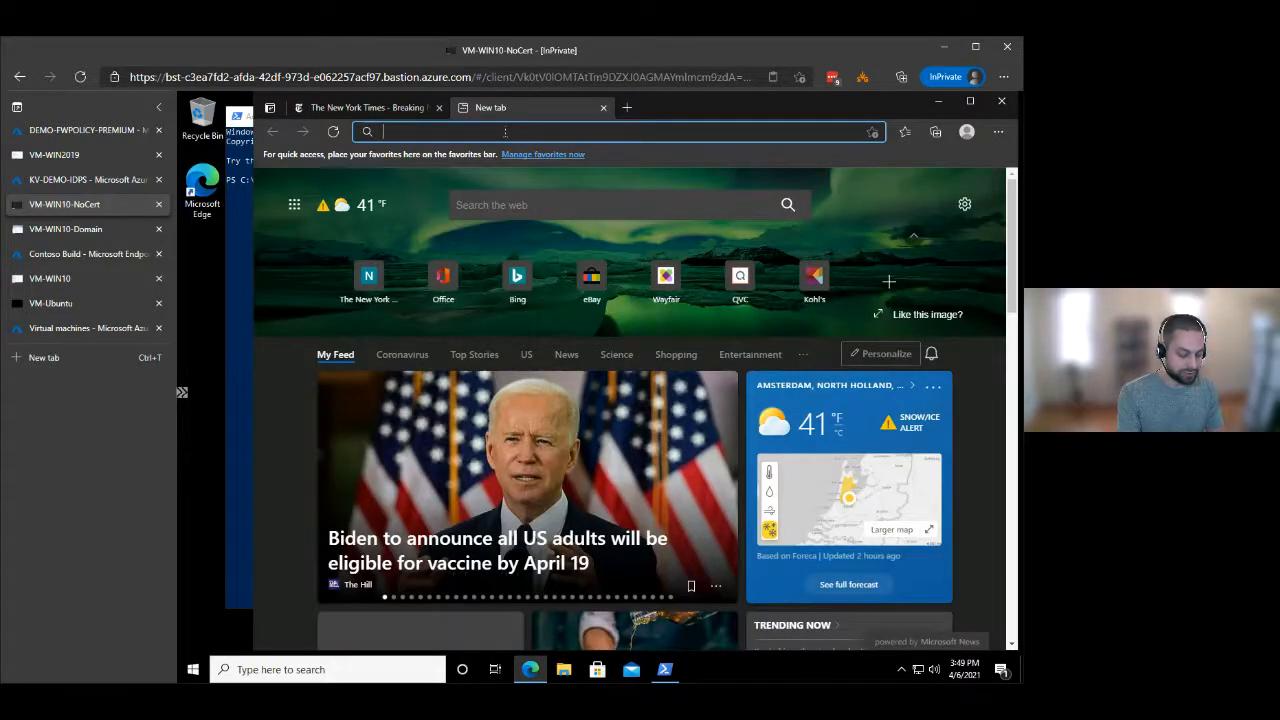
{"action": "type", "text": "bing.com"}
{"action": "key", "text": "Return"}
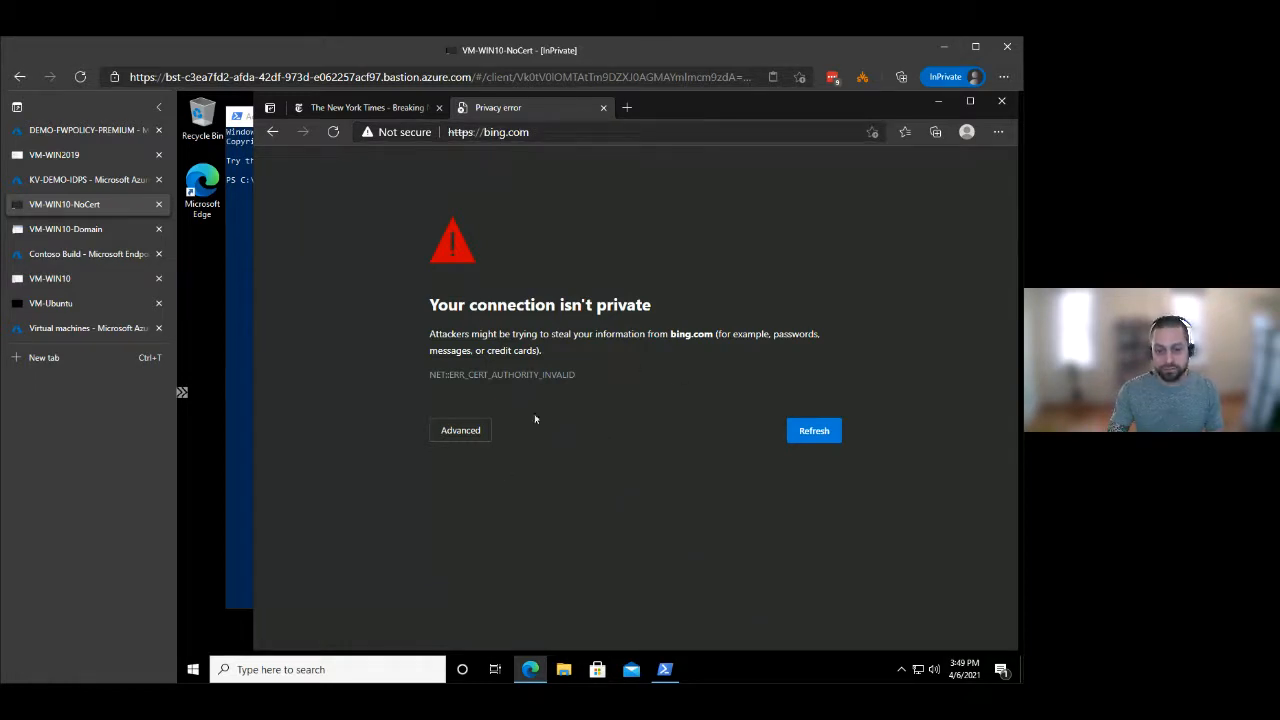
{"action": "left_click_drag", "start_coordinate": [481, 384], "coordinate": [582, 379]}
{"action": "left_click", "coordinate": [634, 402]}
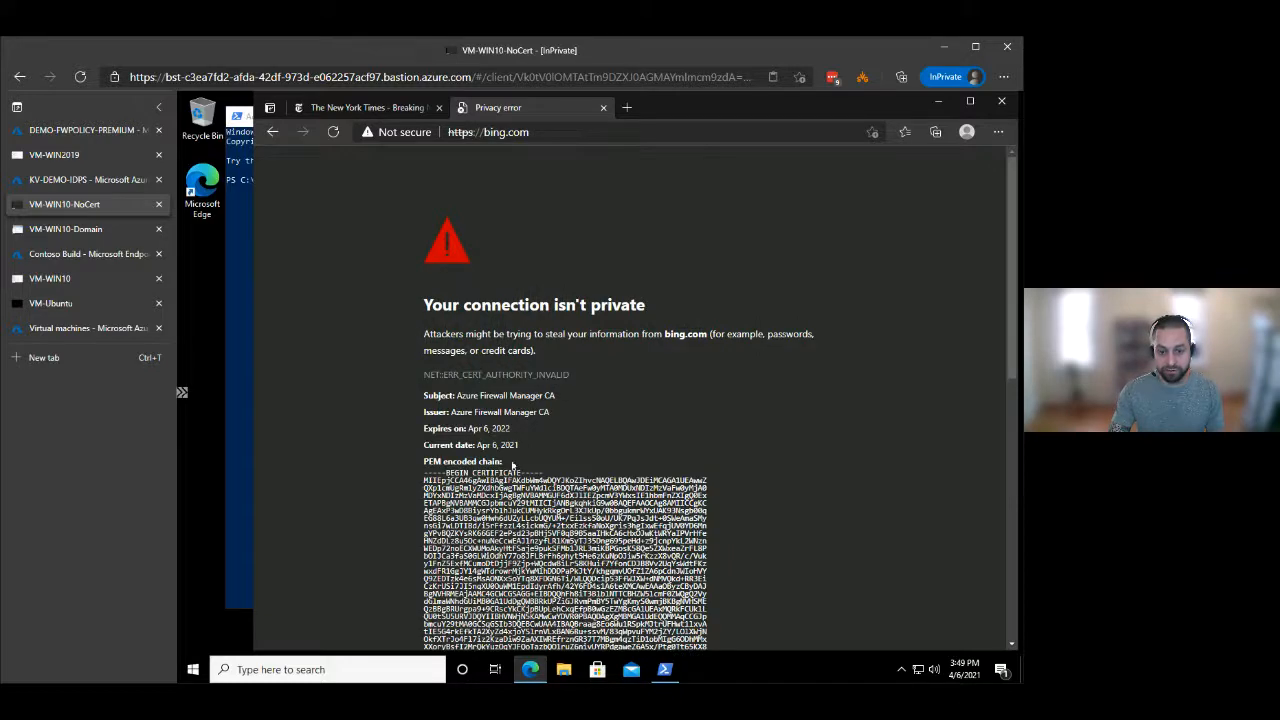
{"action": "scroll", "coordinate": [662, 520], "scroll_direction": "up", "scroll_amount": 3}
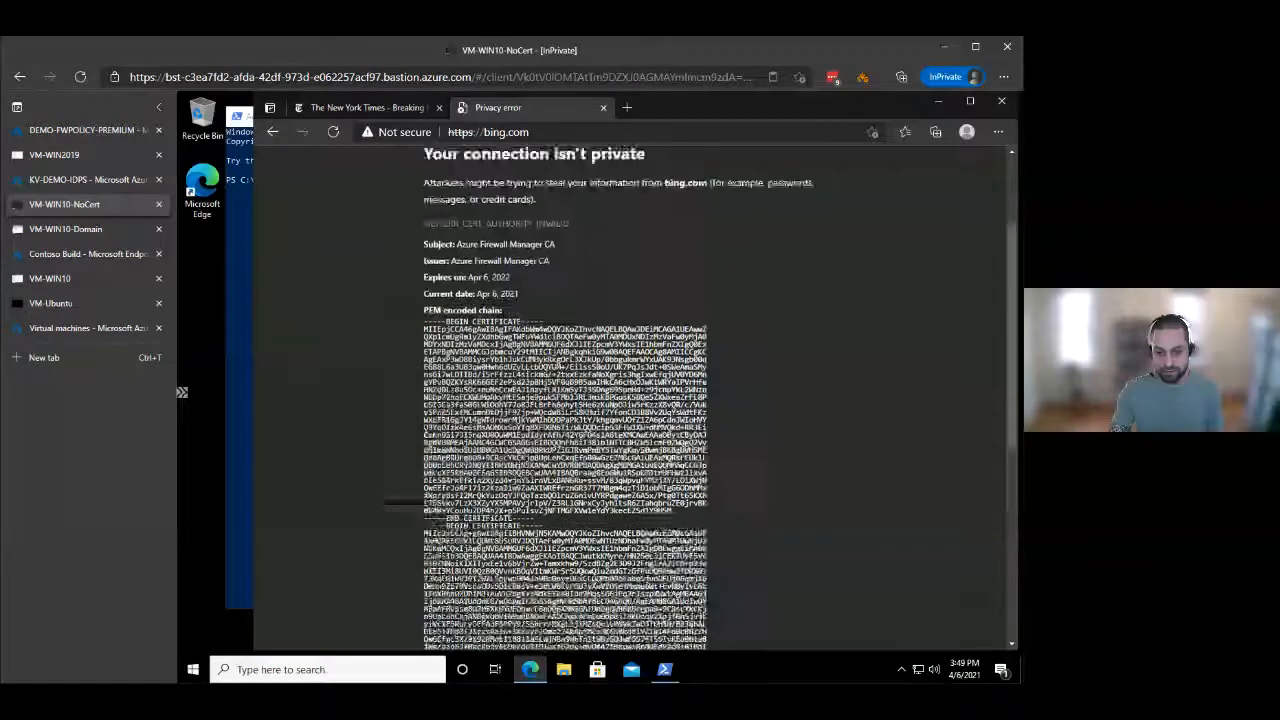
Inspect the bing.com certificate's issuer and the status of each CA in its certification path, and close the certificate.
{"action": "left_click", "coordinate": [360, 134]}
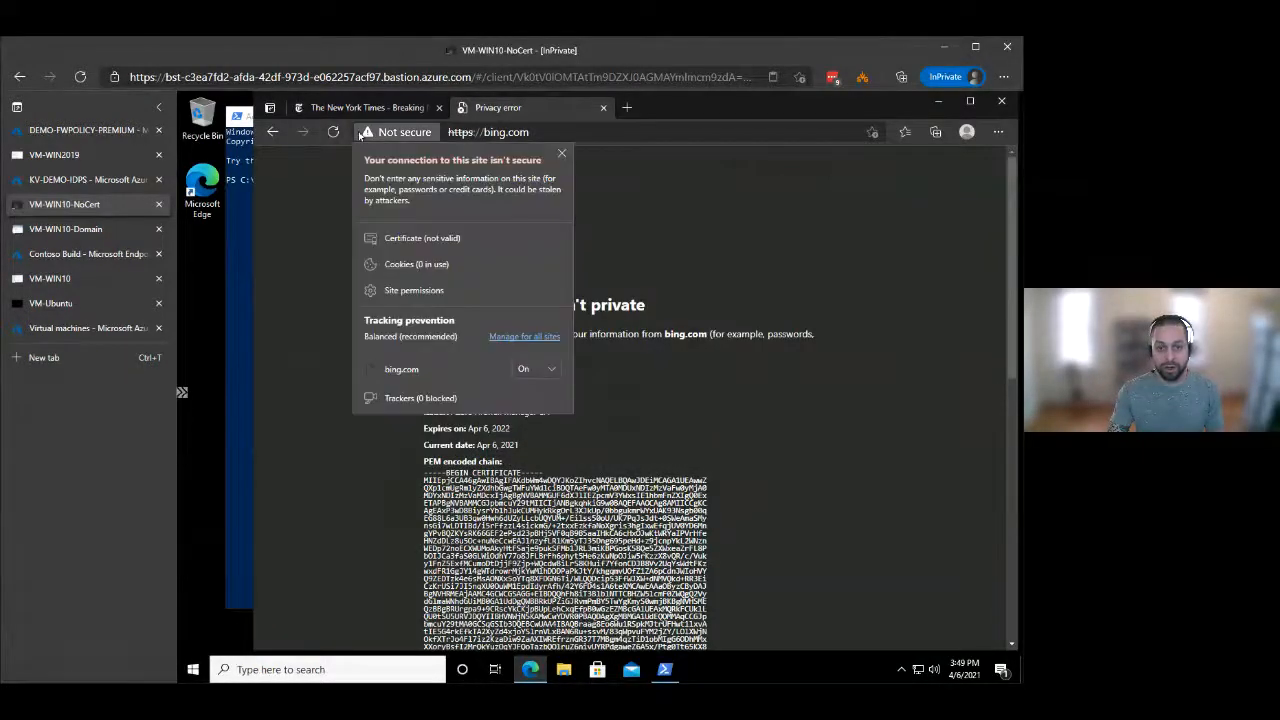
{"action": "left_click", "coordinate": [415, 238]}
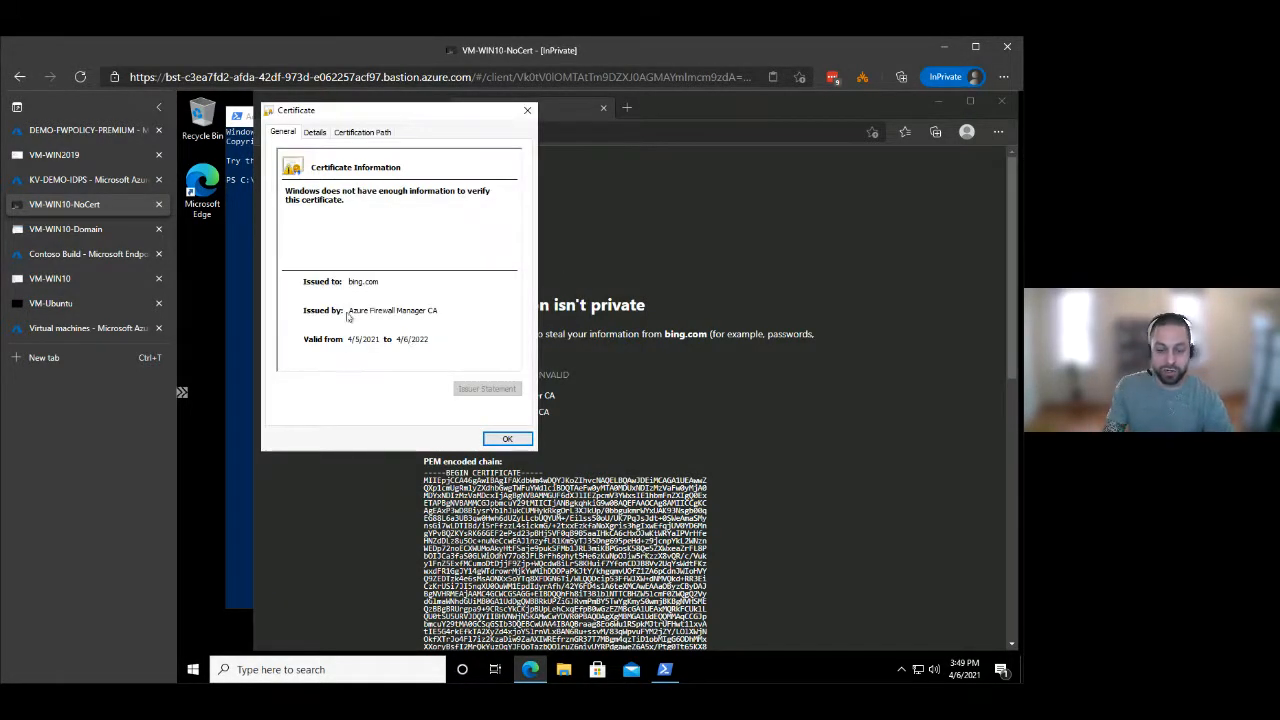
{"action": "left_click_drag", "start_coordinate": [399, 116], "coordinate": [499, 163]}
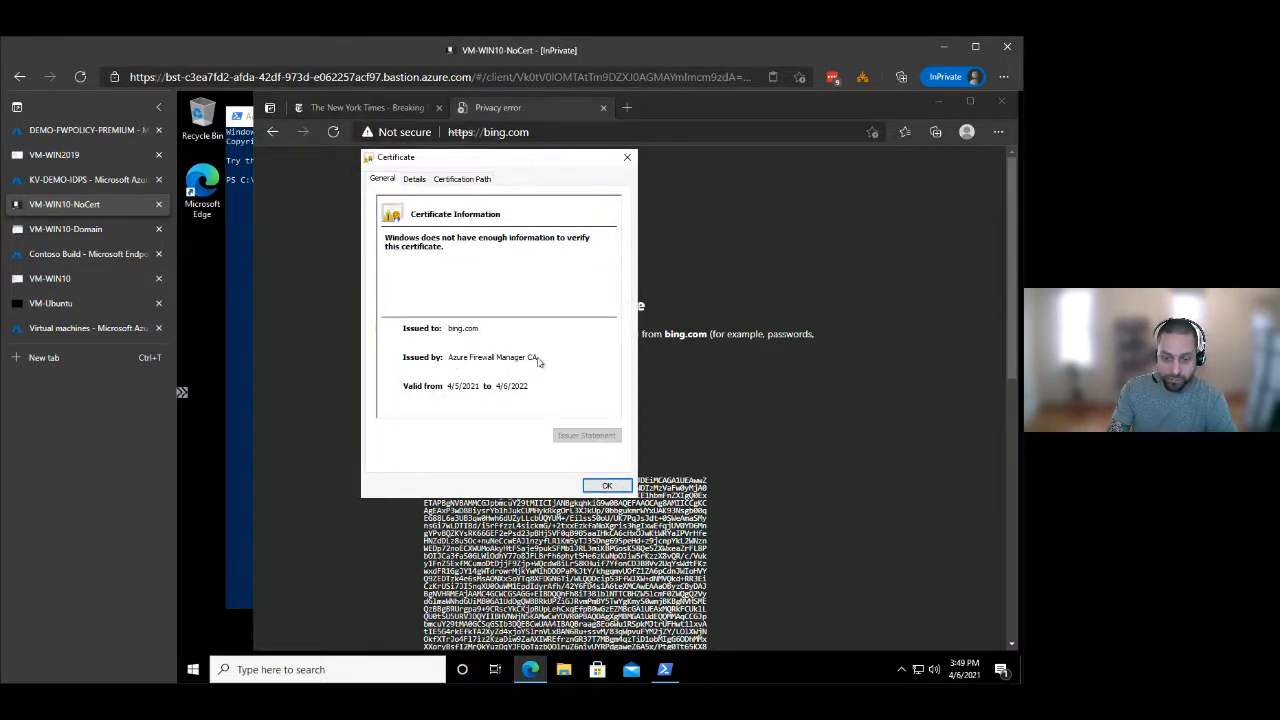
{"action": "left_click", "coordinate": [451, 180]}
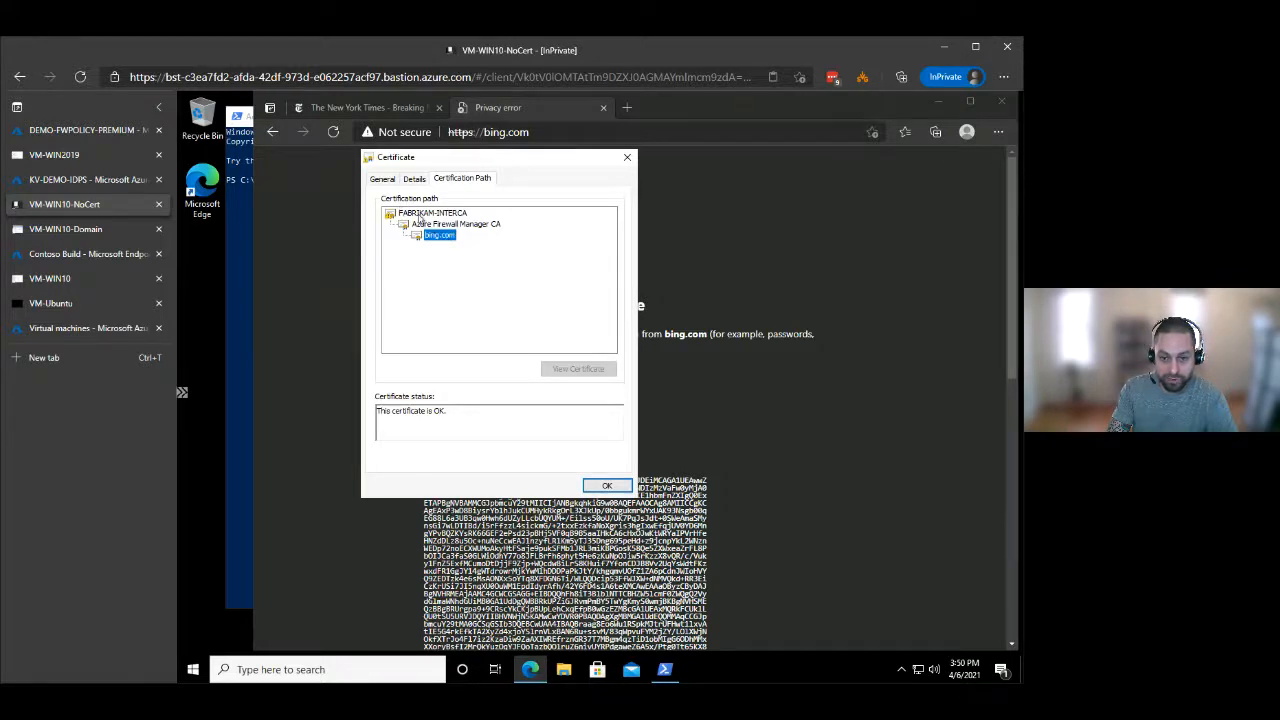
{"action": "left_click", "coordinate": [447, 215]}
{"action": "left_click", "coordinate": [448, 226]}
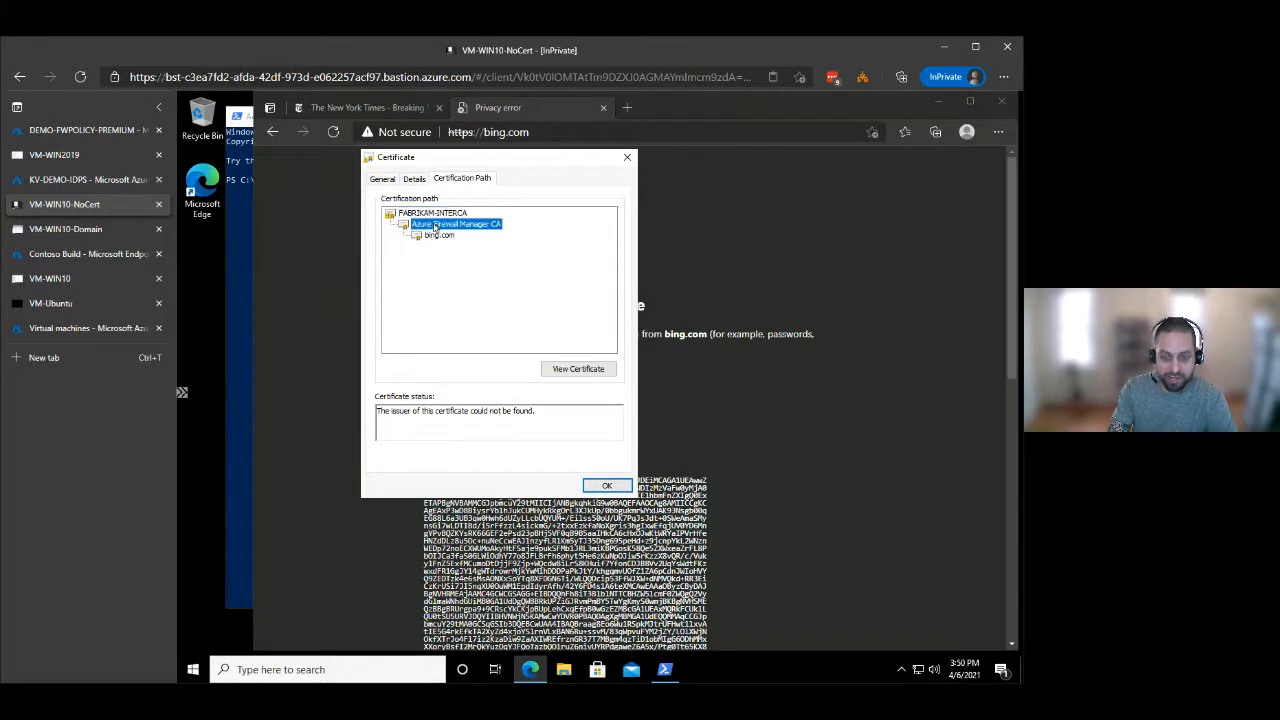
{"action": "left_click", "coordinate": [435, 213]}
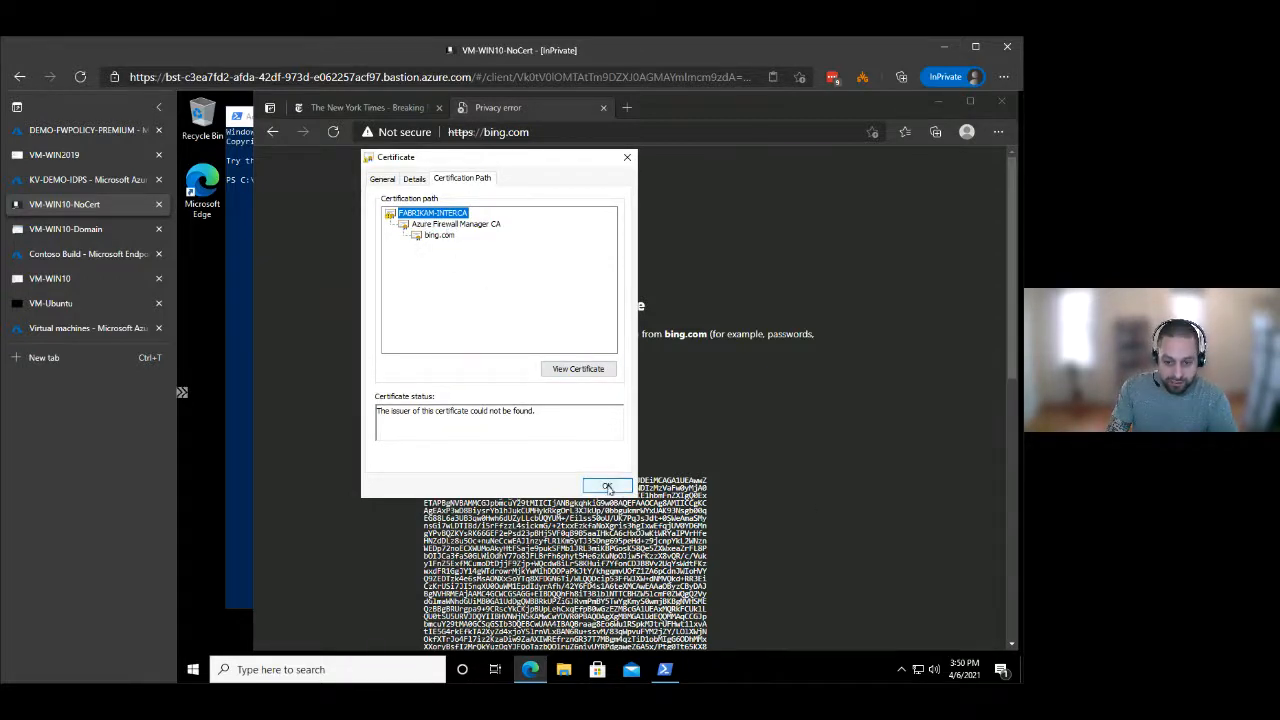
{"action": "left_click", "coordinate": [607, 487]}
Expand the advanced explanation on the bing.com privacy error page and read why the site cannot be visited.
{"action": "scroll", "coordinate": [776, 395], "scroll_direction": "down", "scroll_amount": 15}
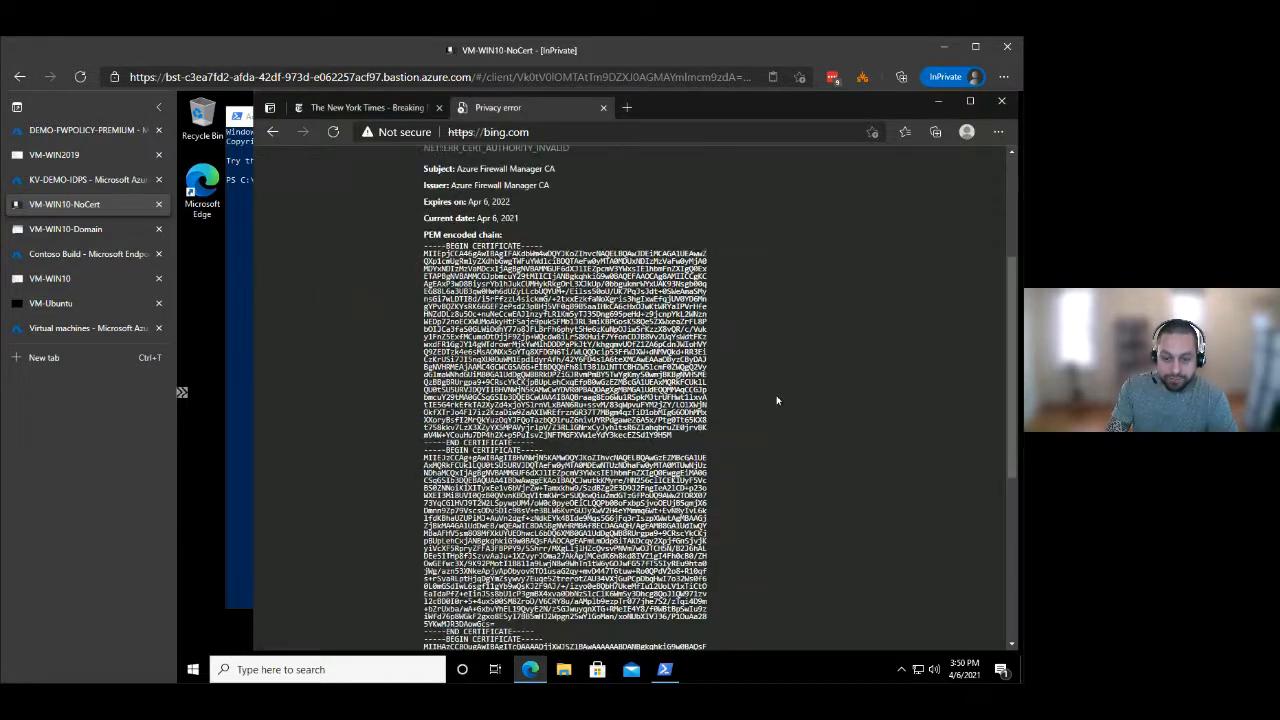
{"action": "left_click", "coordinate": [458, 621]}
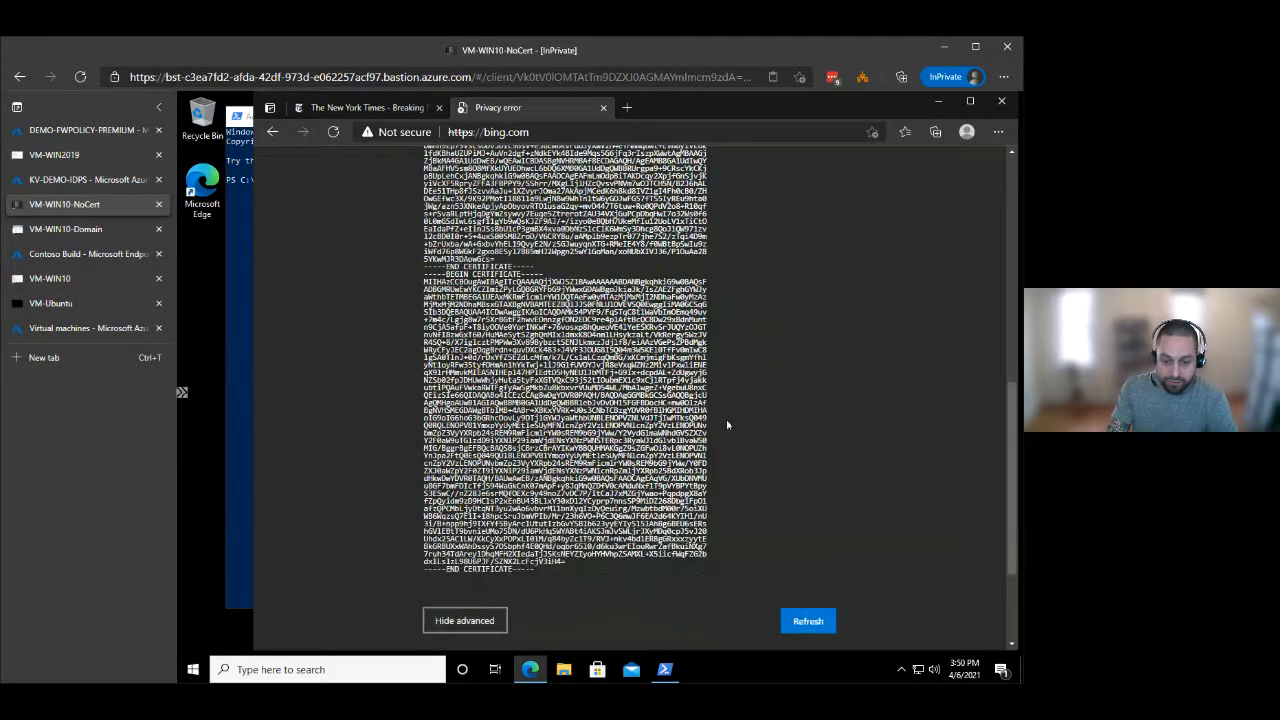
{"action": "scroll", "coordinate": [726, 423], "scroll_direction": "down", "scroll_amount": 3}
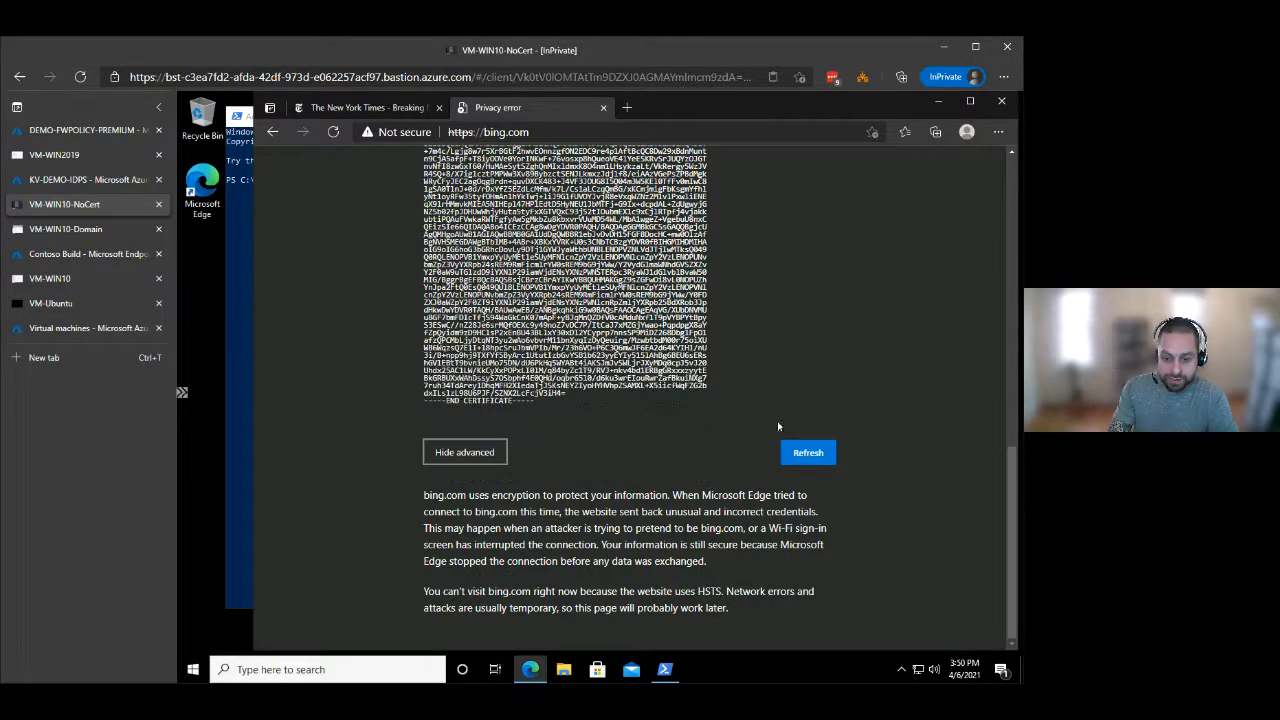
{"action": "scroll", "coordinate": [576, 500], "scroll_direction": "up", "scroll_amount": 5}
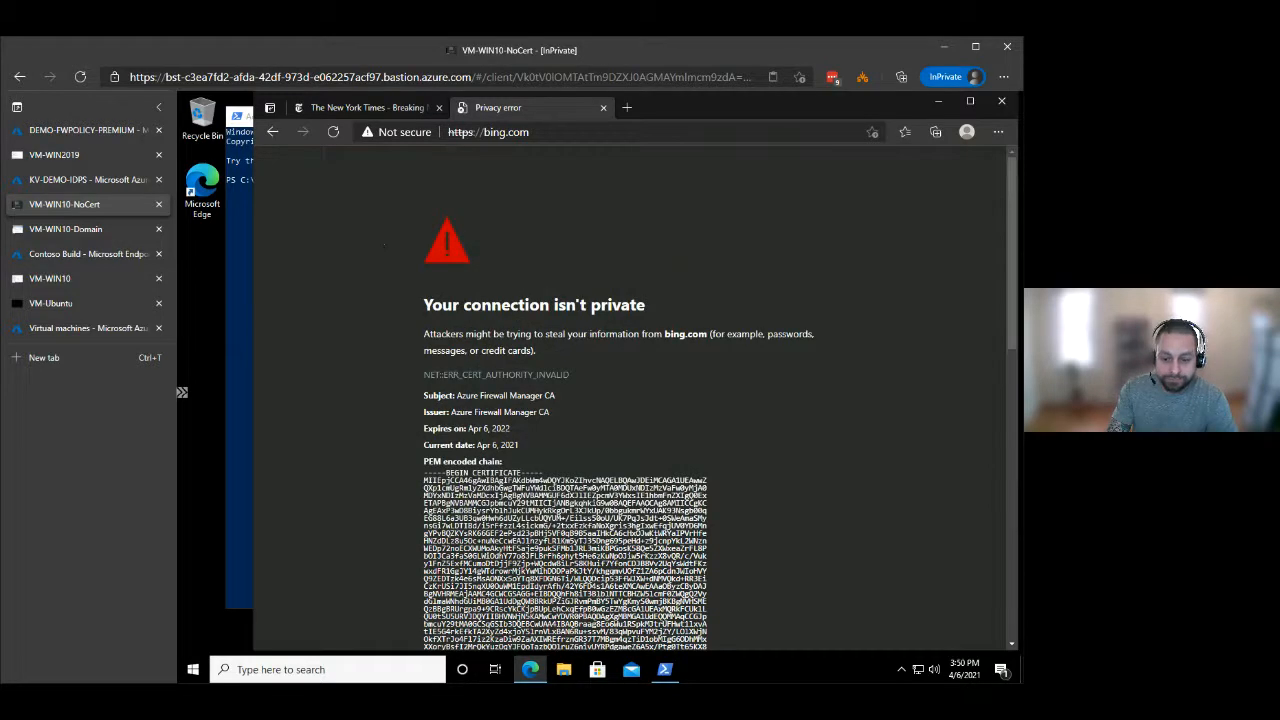
{"action": "left_click", "coordinate": [664, 669]}
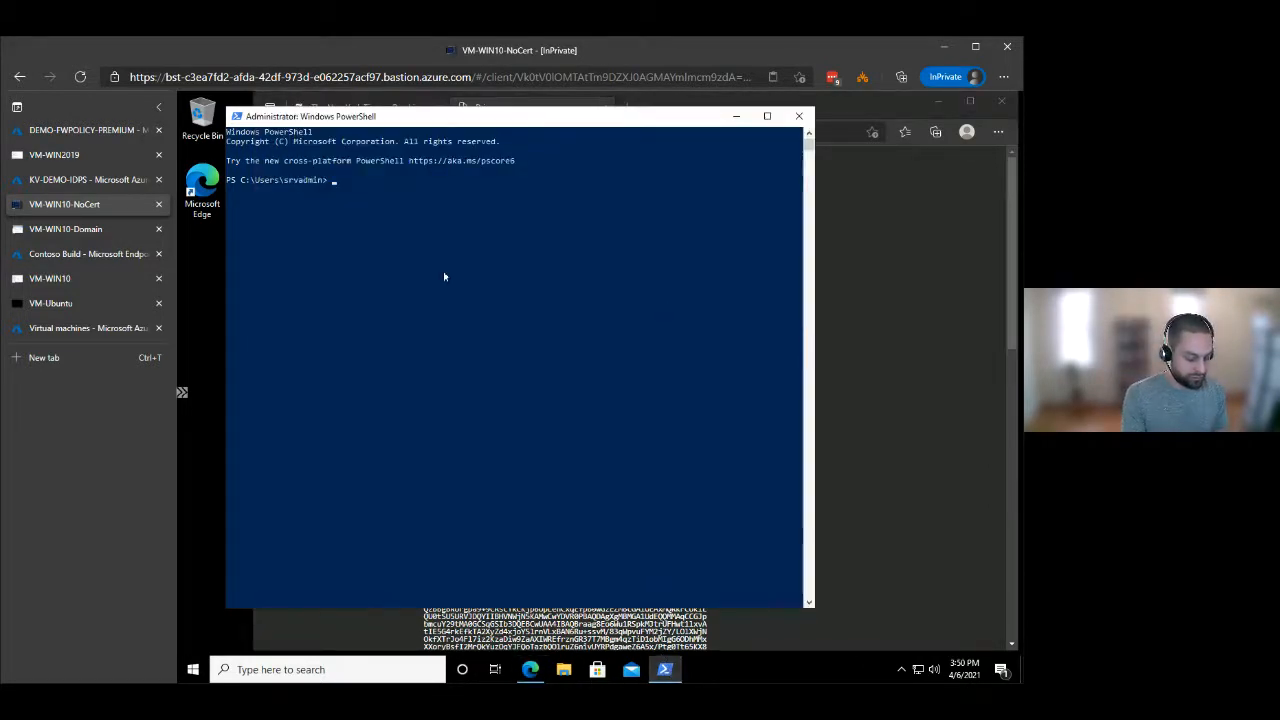
{"action": "type", "text": "wget ht"}
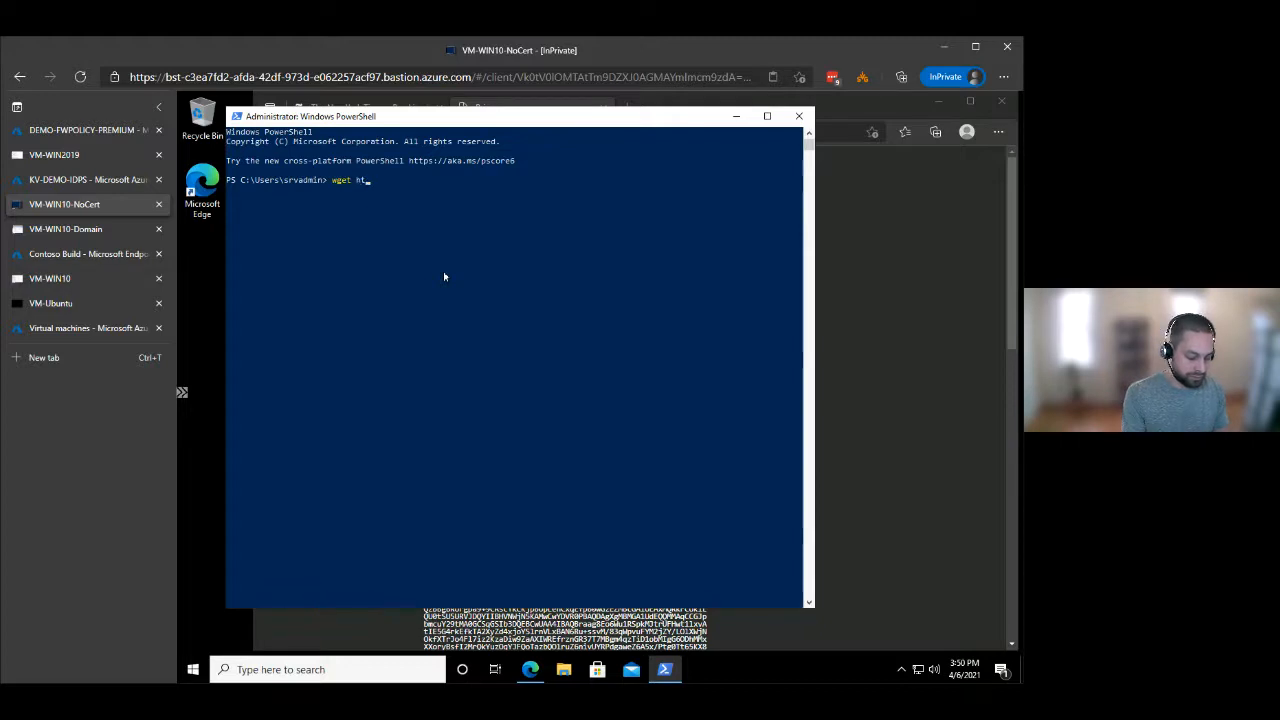
{"action": "type", "text": "tps://bing.com"}
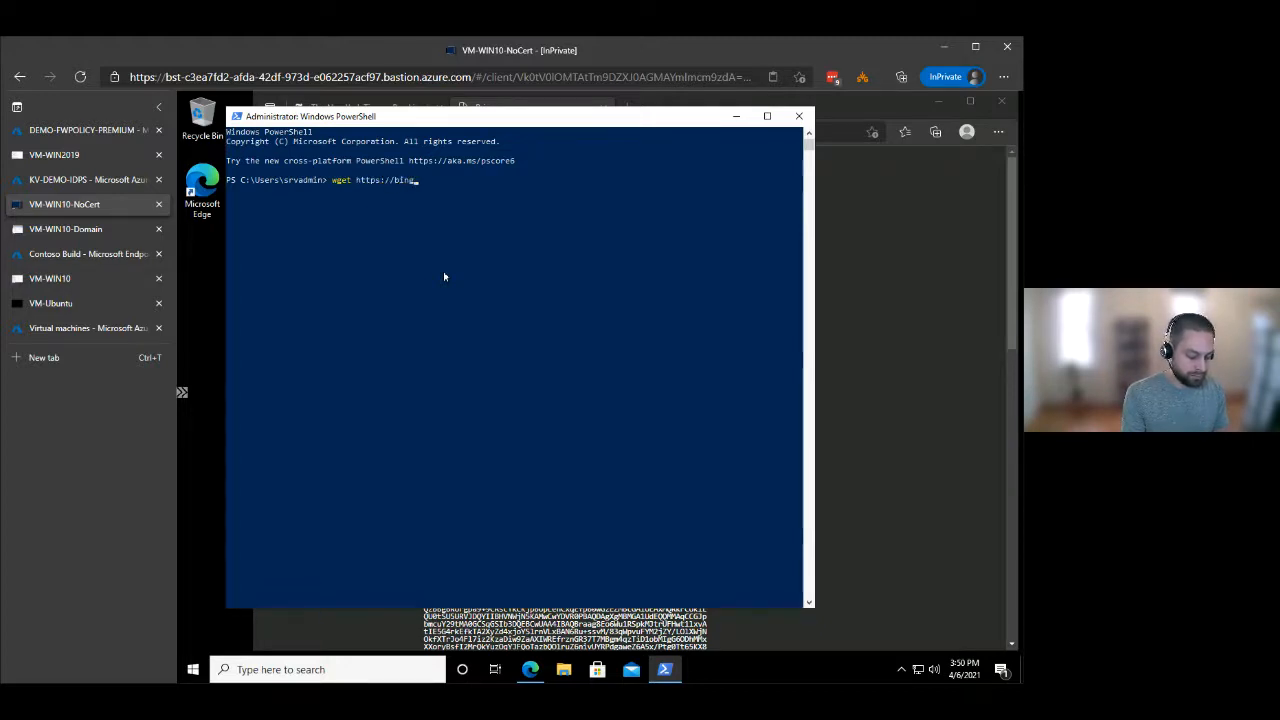
{"action": "key", "text": "Return"}
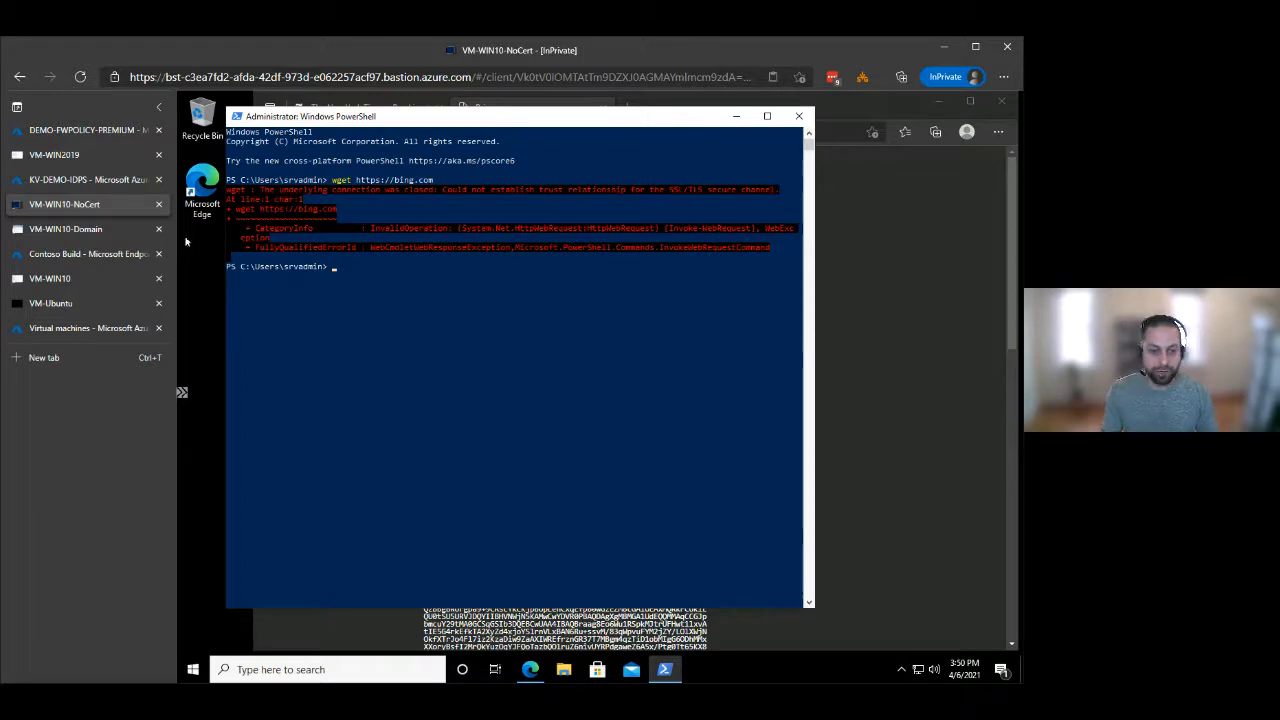
Check the domain membership of VM-WIN10-Domain in its System information and of VM-WIN2019 in Server Manager.
{"action": "left_click", "coordinate": [86, 236]}
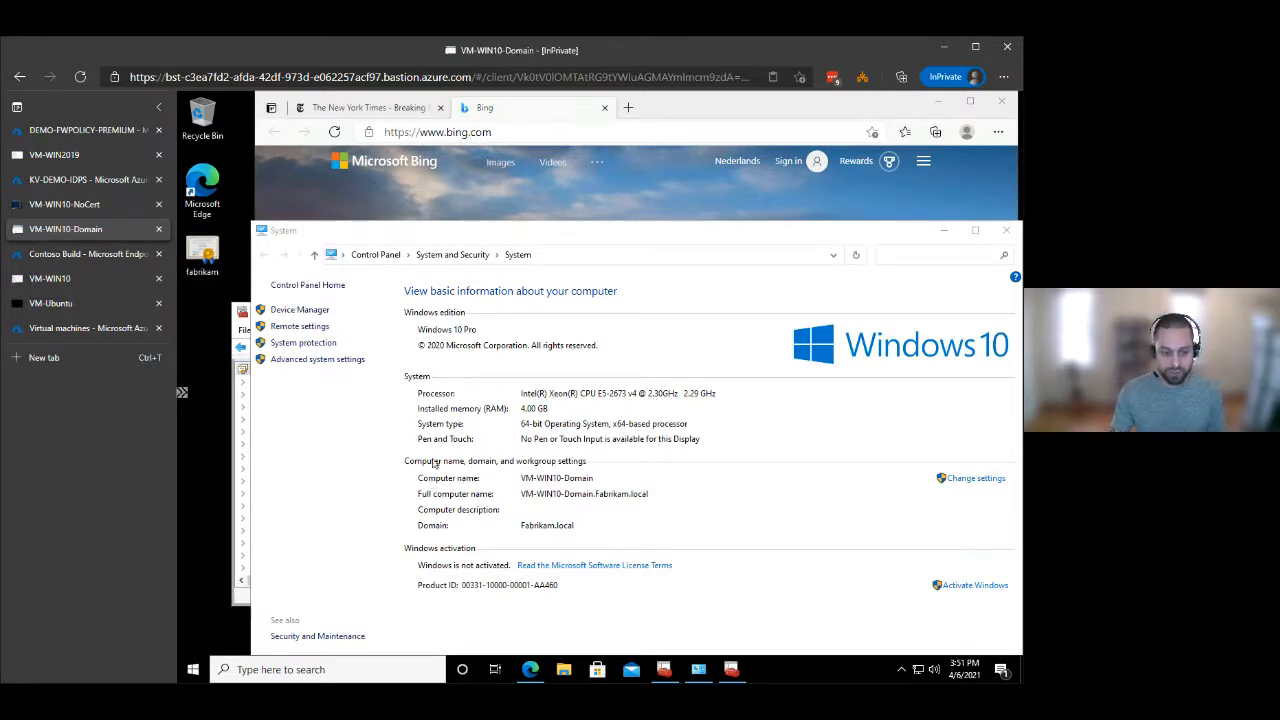
{"action": "left_click", "coordinate": [524, 527]}
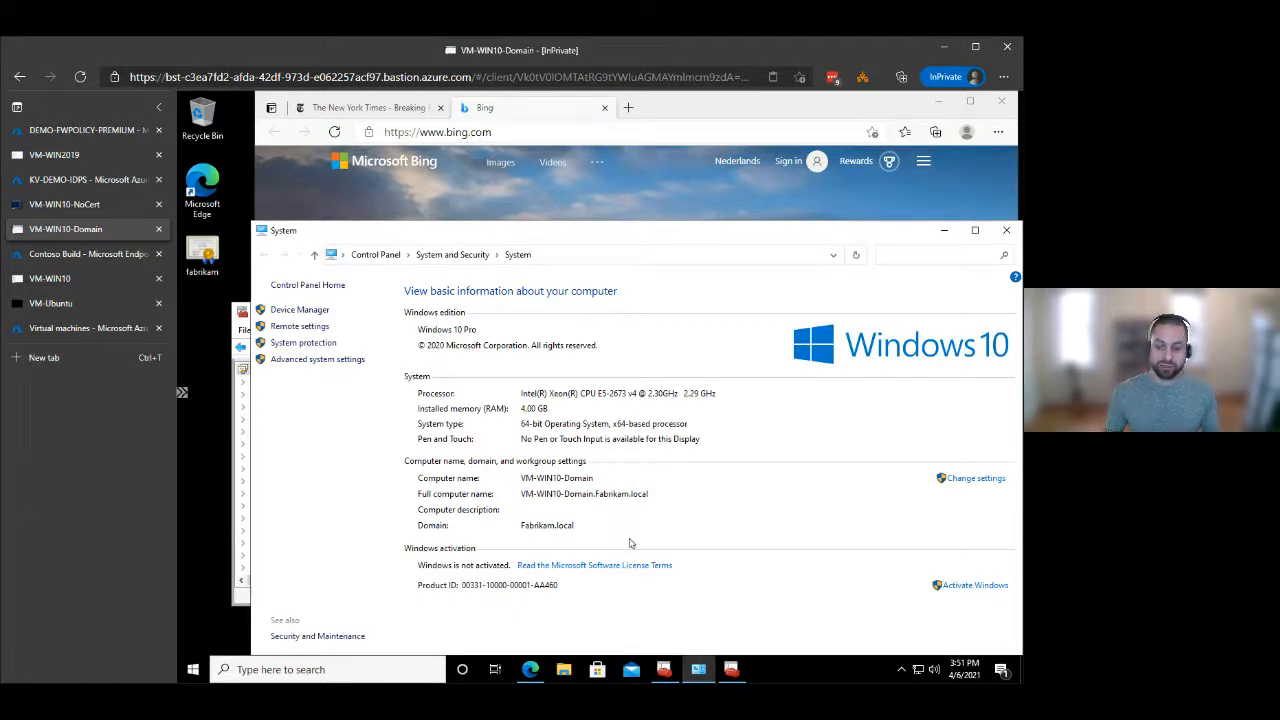
{"action": "left_click", "coordinate": [83, 159]}
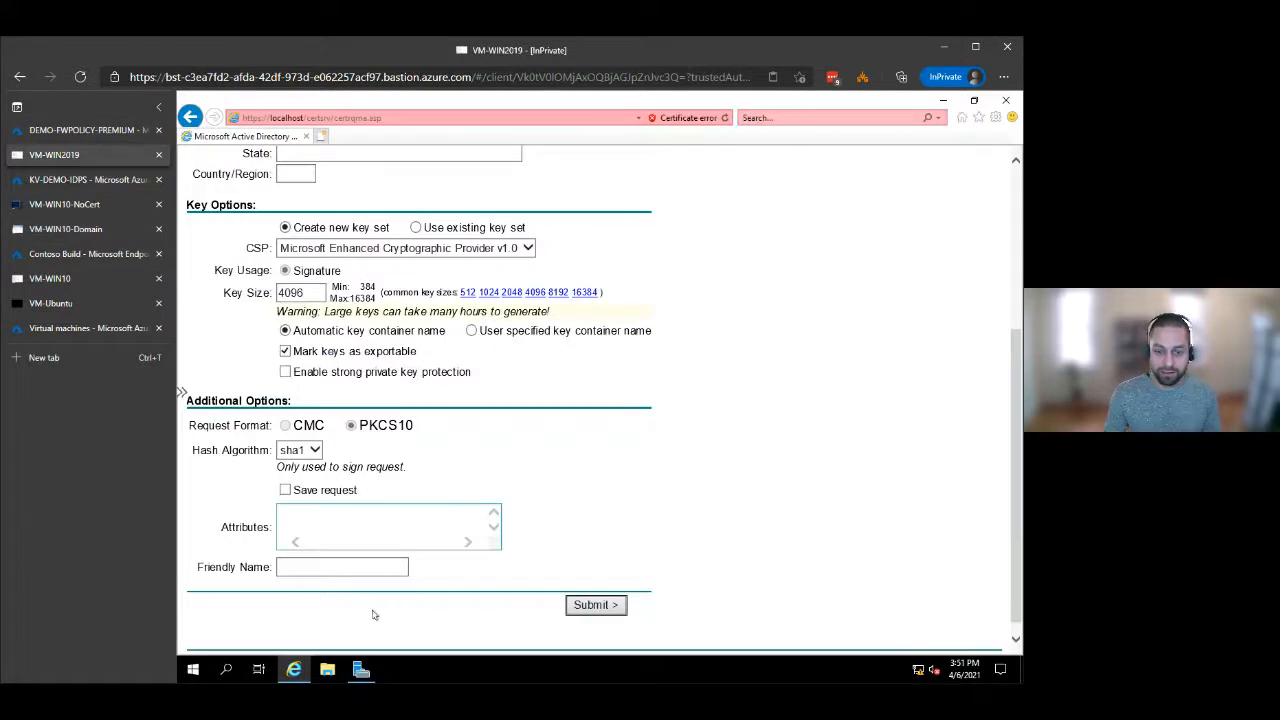
{"action": "left_click", "coordinate": [361, 669]}
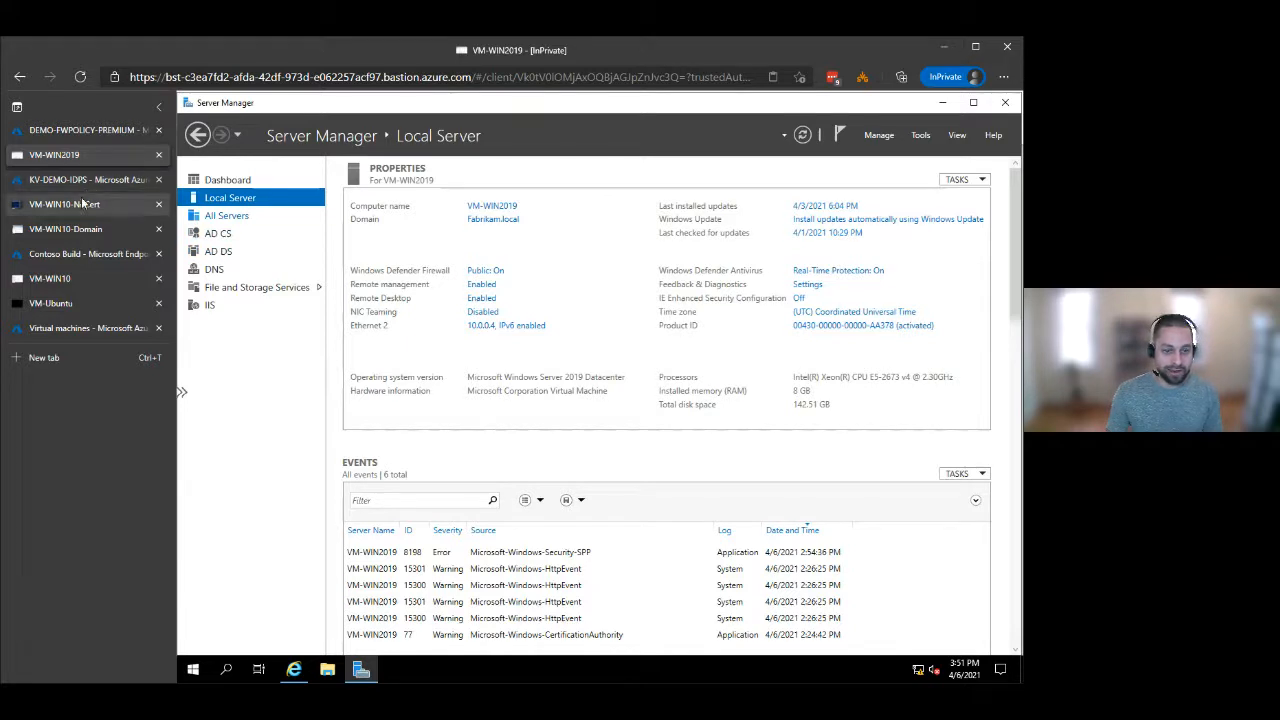
On VM-WIN10-Domain, find the FabrikamCA certificate among the local computer's Trusted Root Certification Authorities certificates.
{"action": "left_click", "coordinate": [88, 229]}
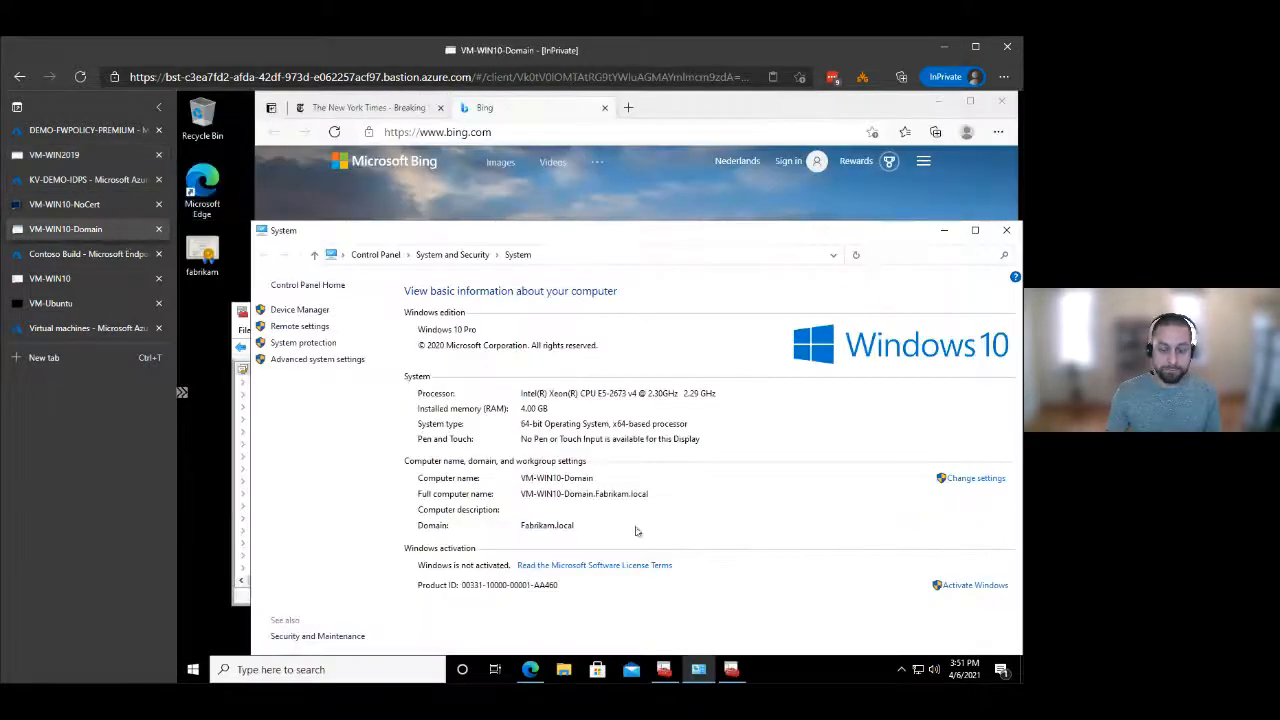
{"action": "left_click", "coordinate": [731, 669]}
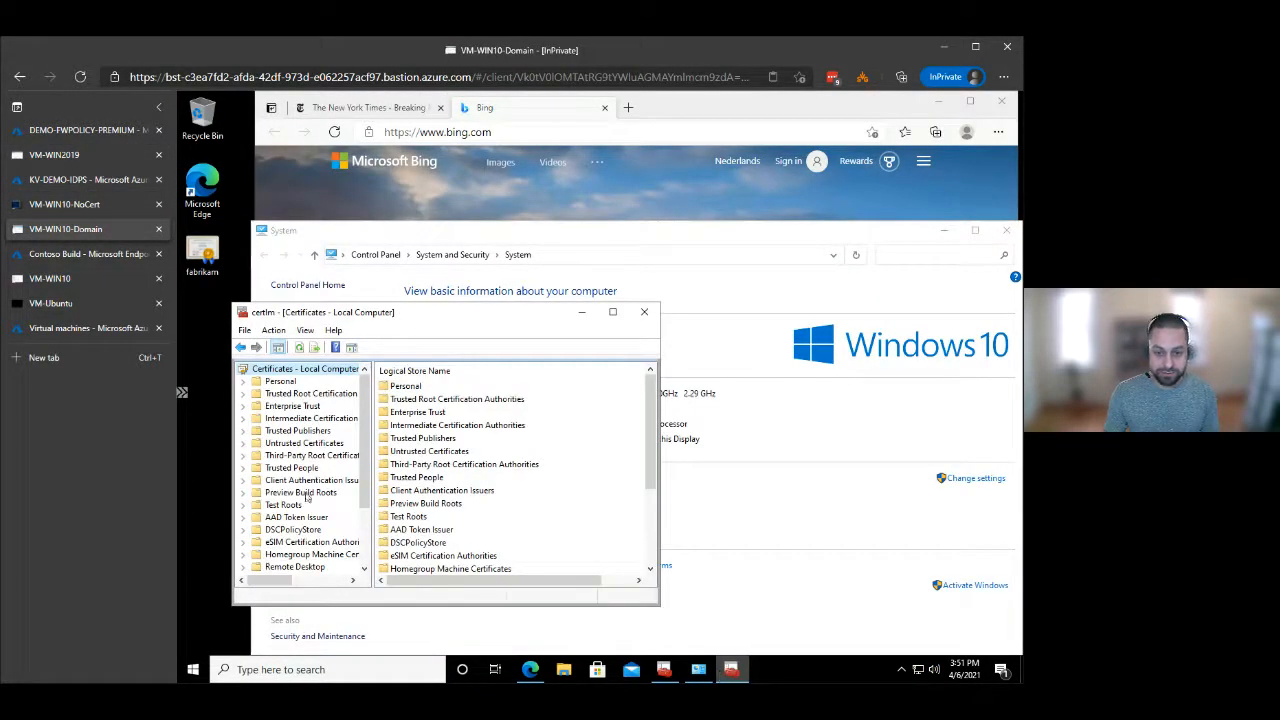
{"action": "left_click", "coordinate": [244, 394]}
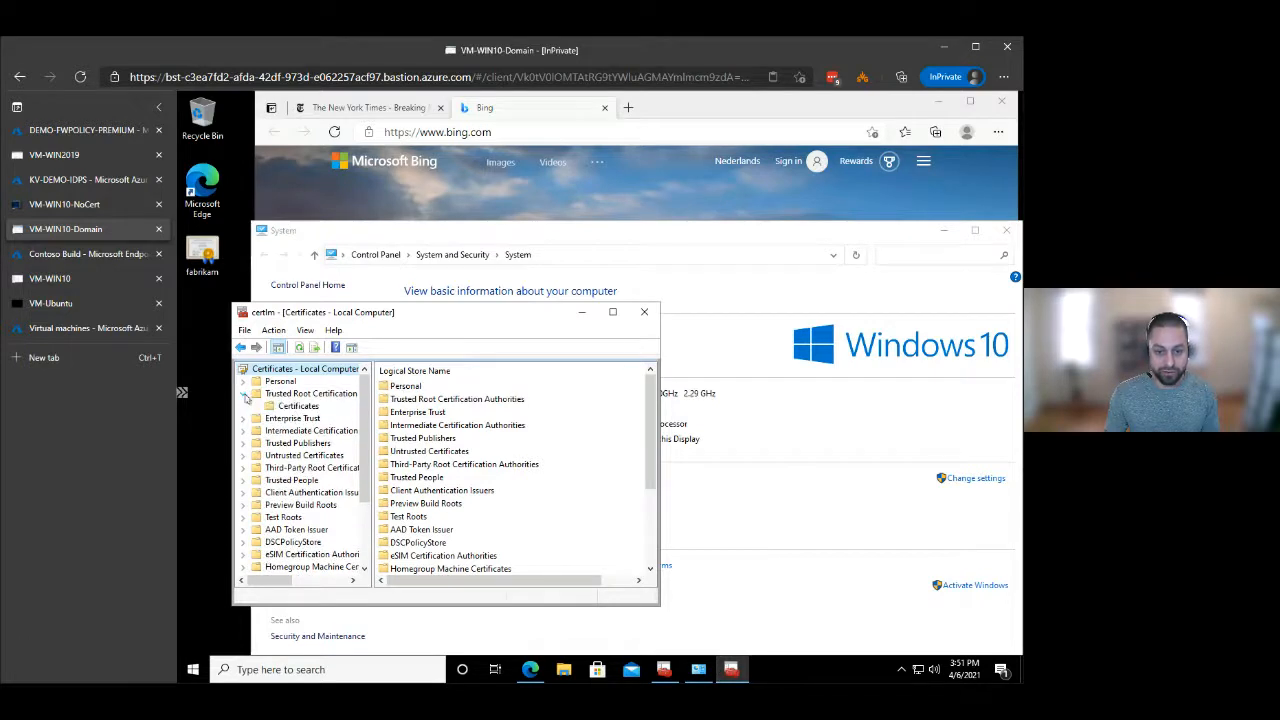
{"action": "left_click", "coordinate": [298, 406]}
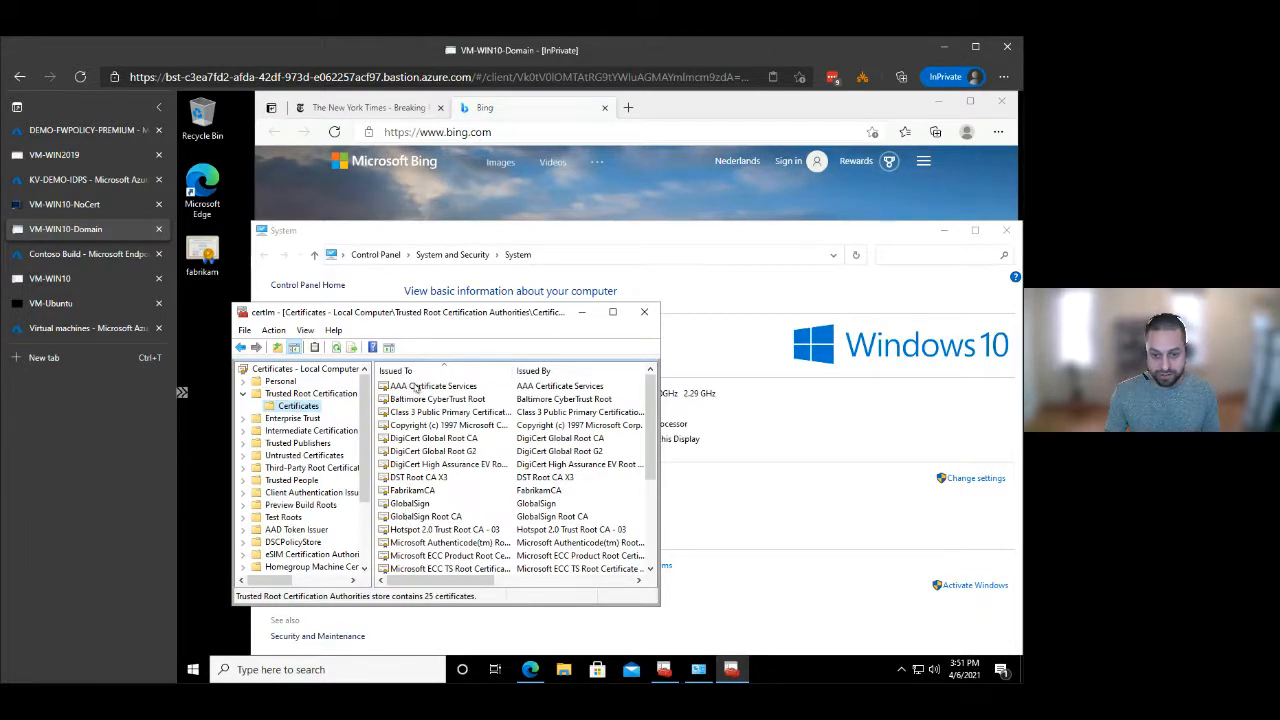
{"action": "left_click", "coordinate": [428, 387]}
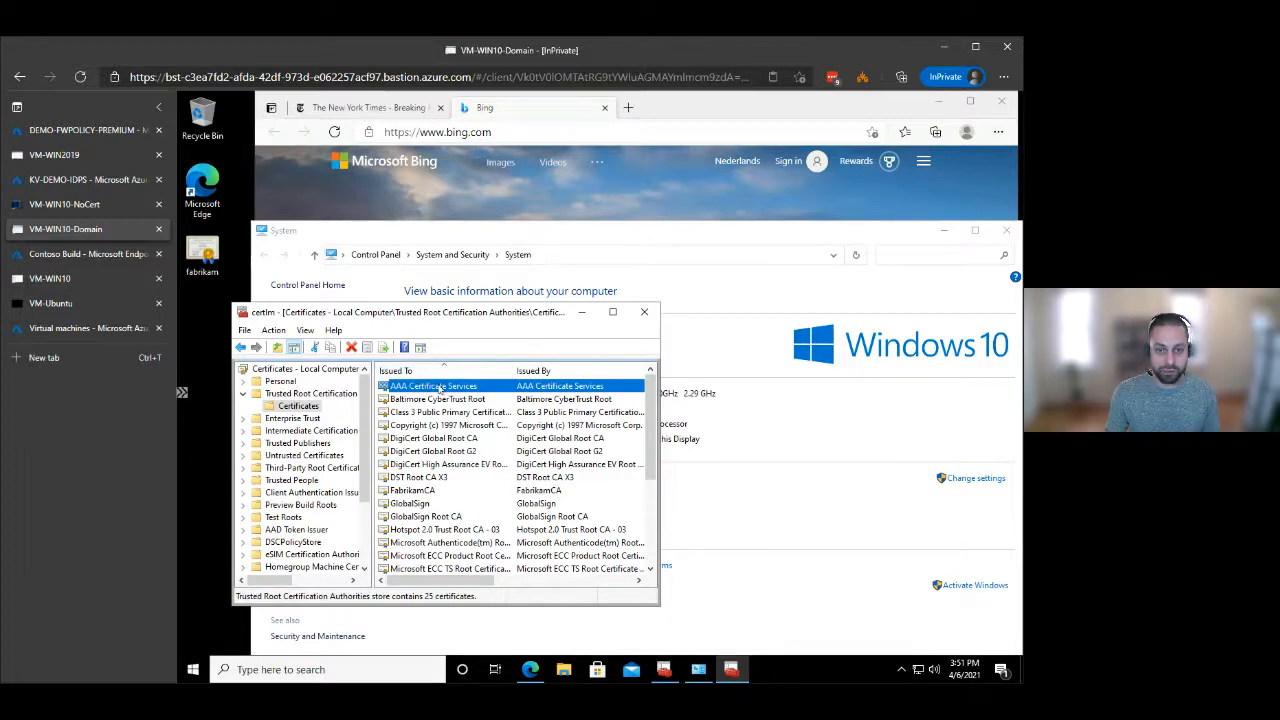
{"action": "left_click", "coordinate": [411, 491]}
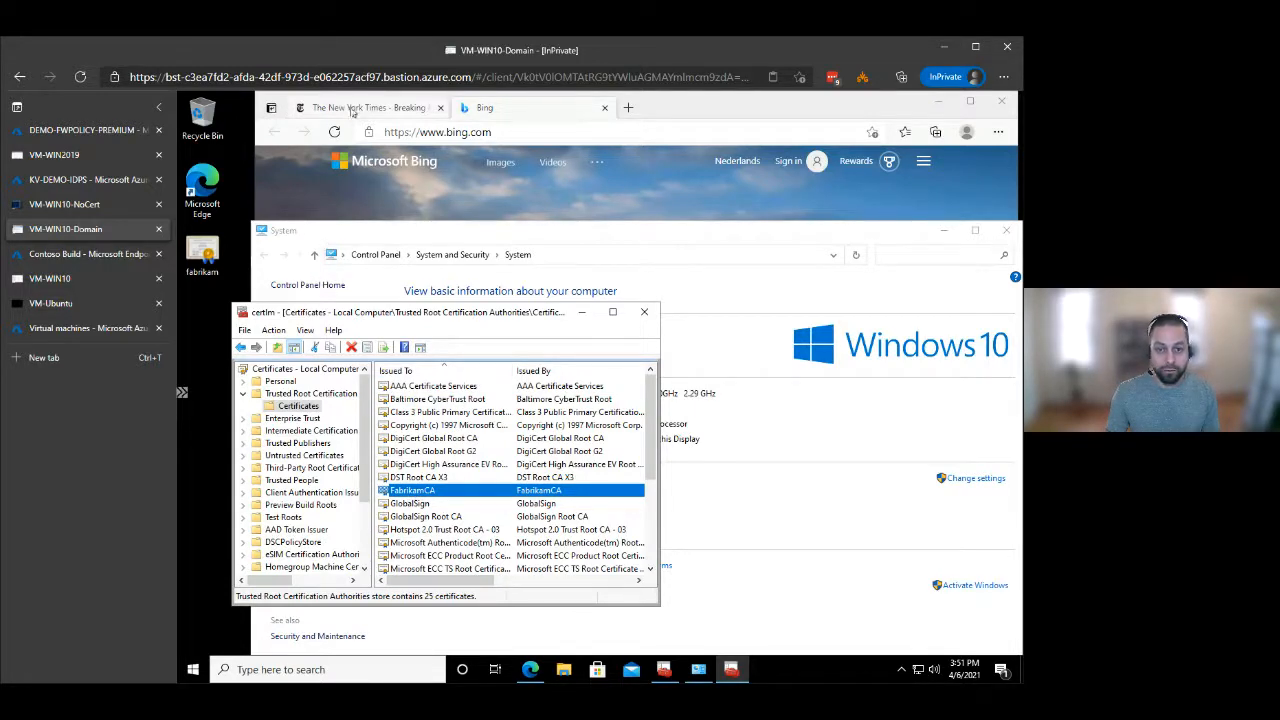
{"action": "left_click", "coordinate": [371, 134]}
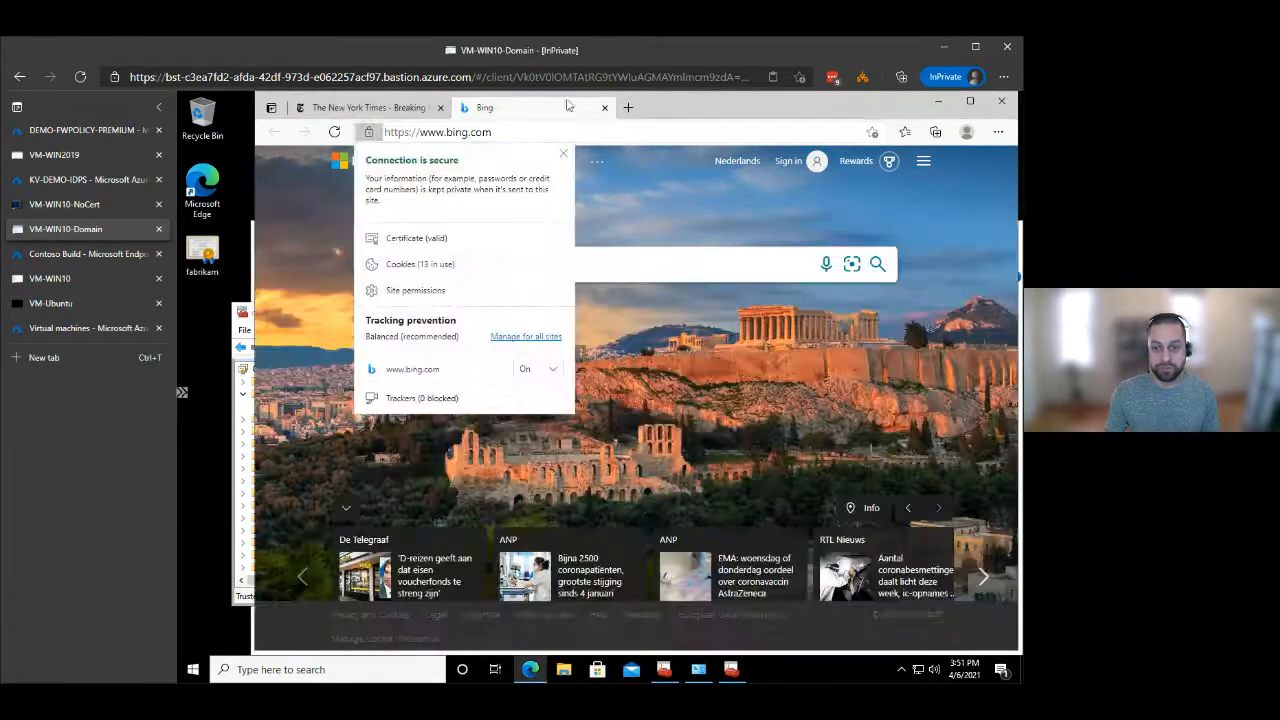
{"action": "left_click", "coordinate": [520, 114]}
{"action": "left_click", "coordinate": [502, 134]}
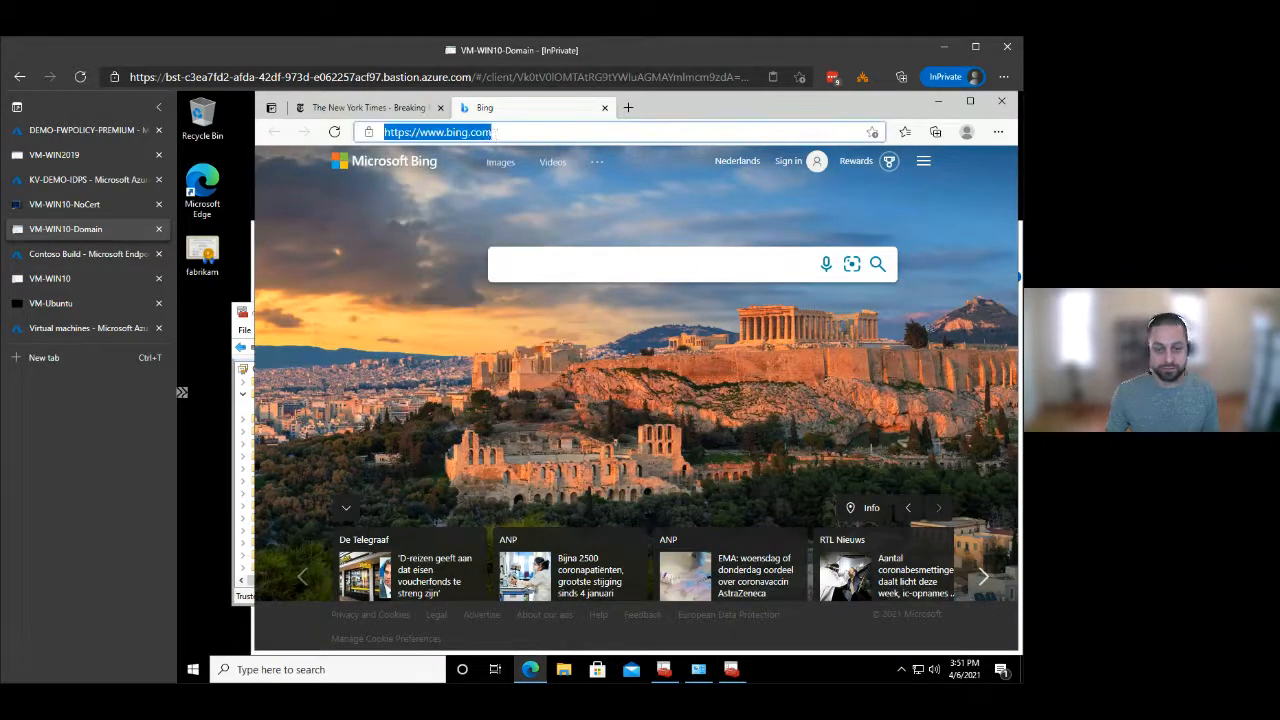
{"action": "key", "text": "Return"}
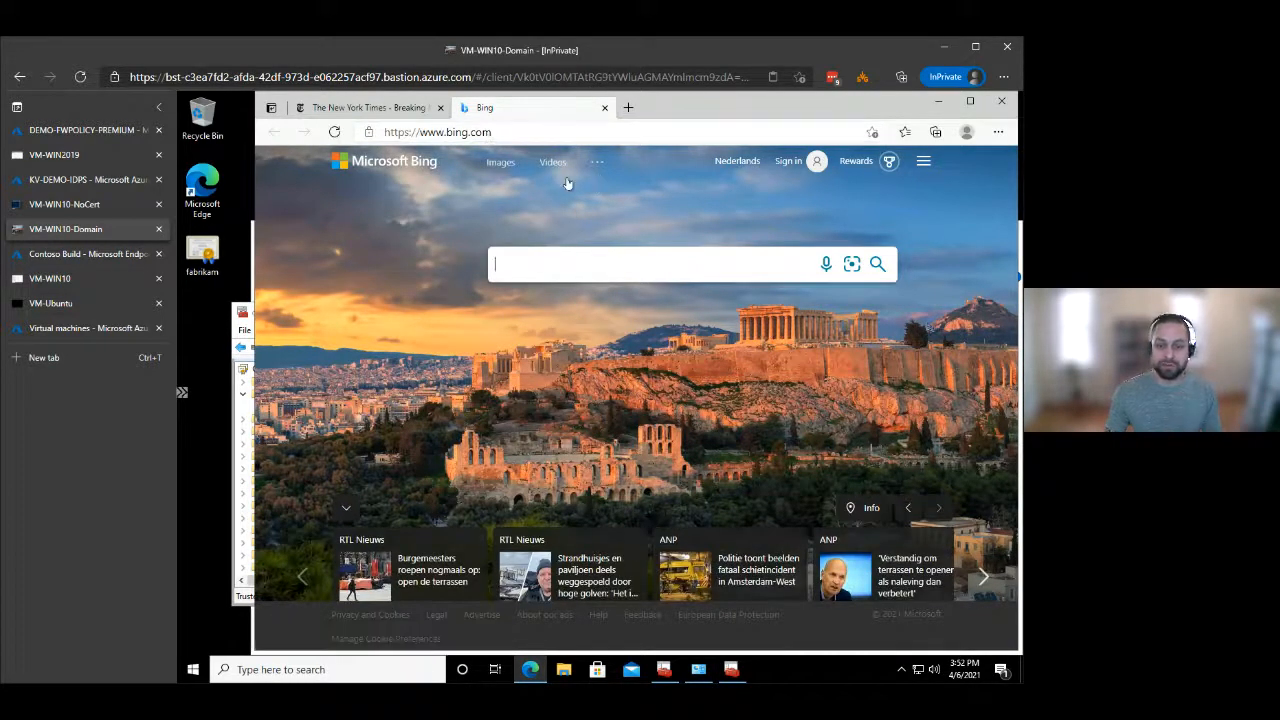
{"action": "left_click", "coordinate": [370, 133]}
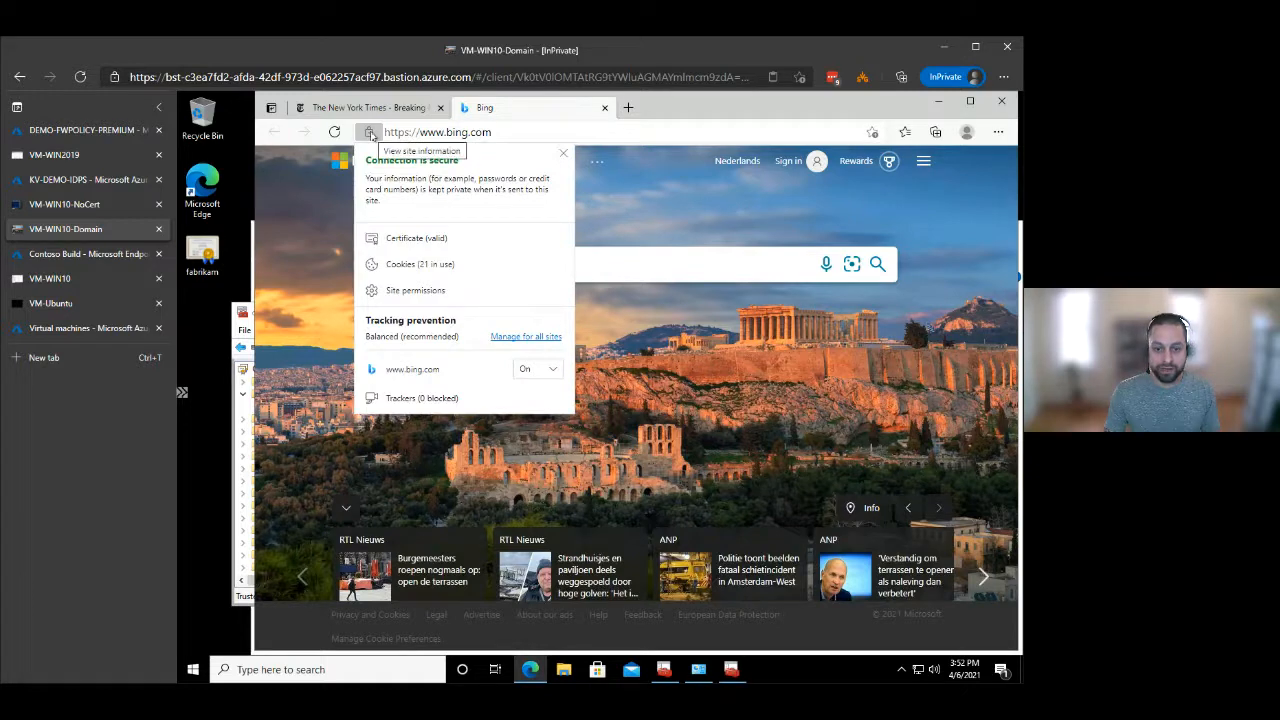
{"action": "left_click", "coordinate": [409, 240]}
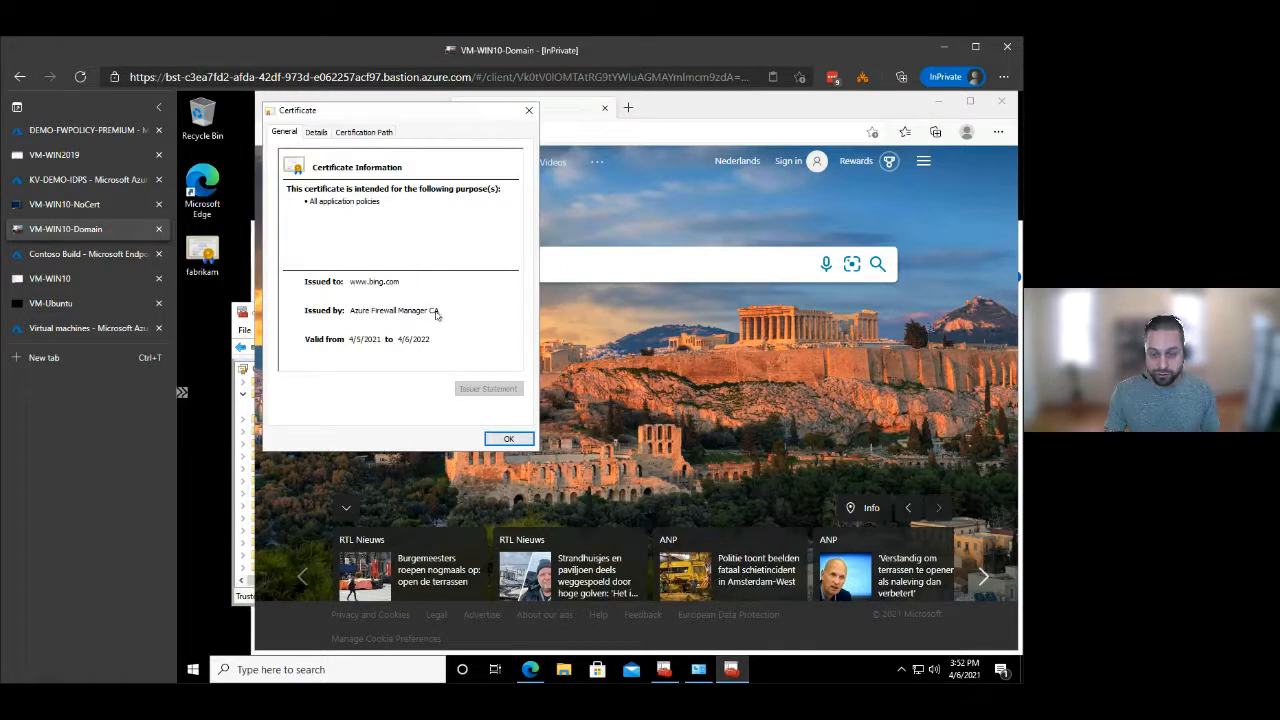
{"action": "left_click", "coordinate": [360, 132]}
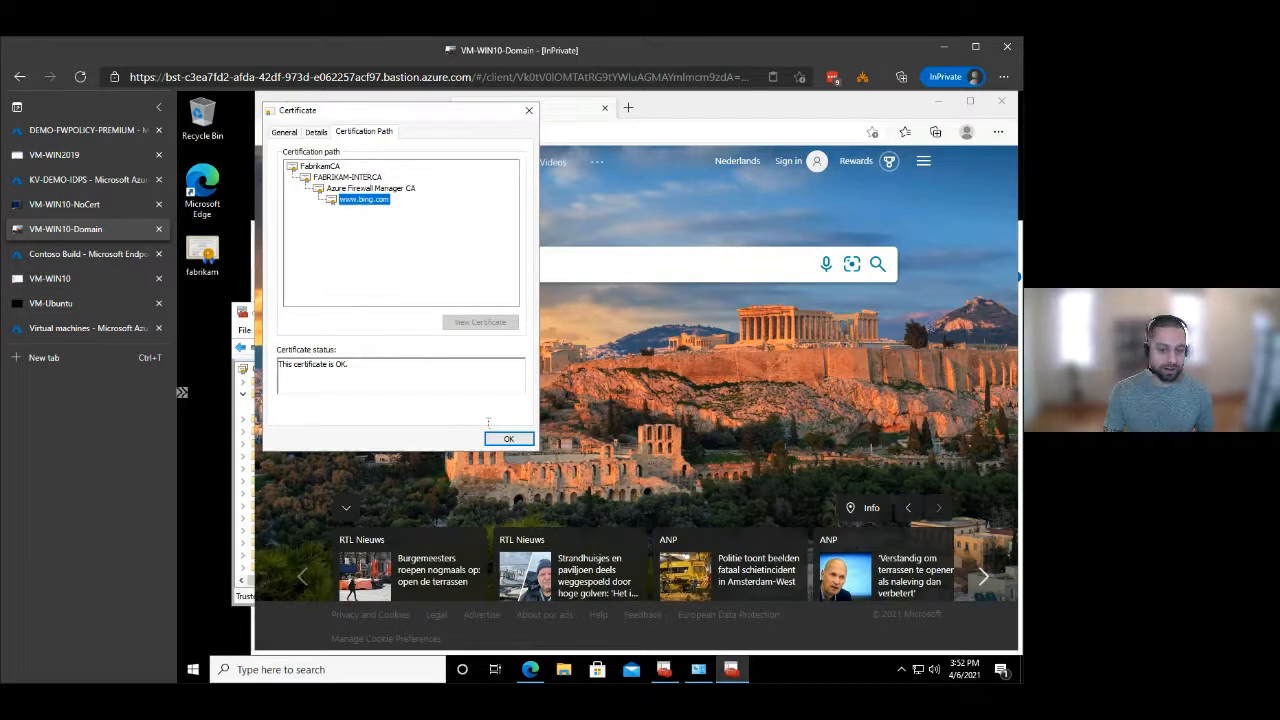
{"action": "left_click", "coordinate": [508, 440]}
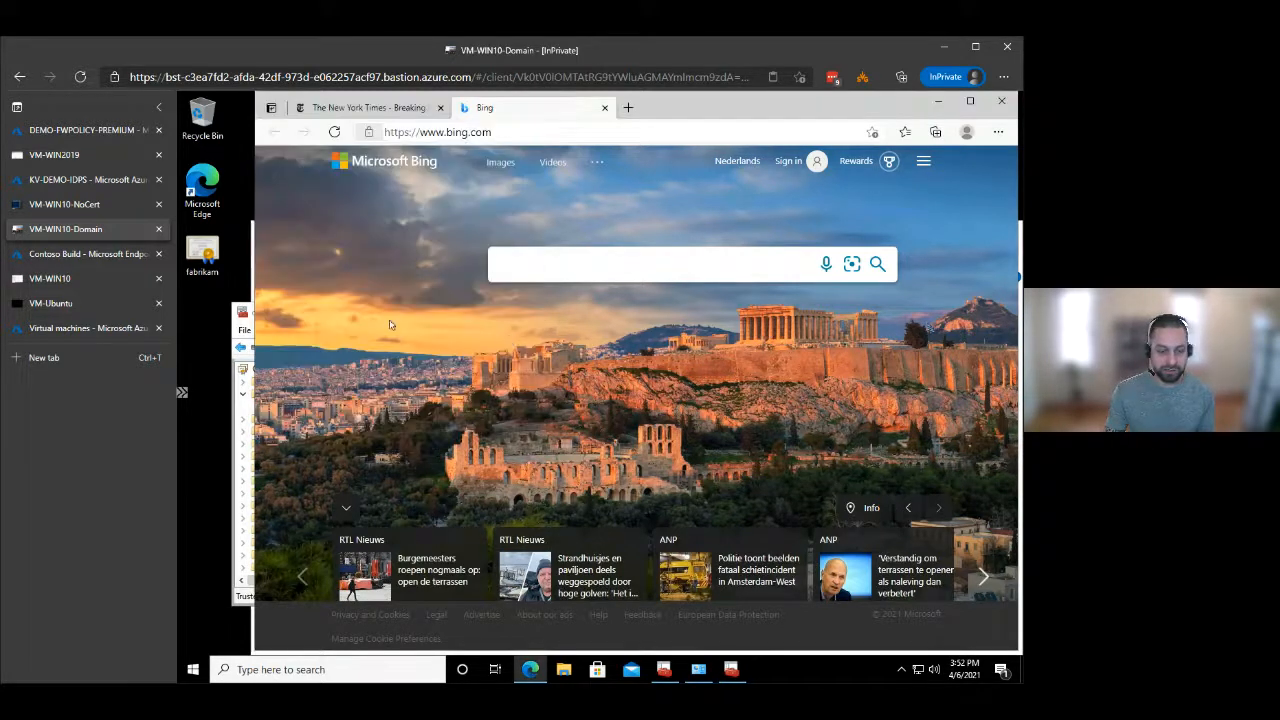
Switch to the Microsoft Endpoint Manager admin center, open the device configuration profiles, and start a new profile.
{"action": "left_click", "coordinate": [97, 258]}
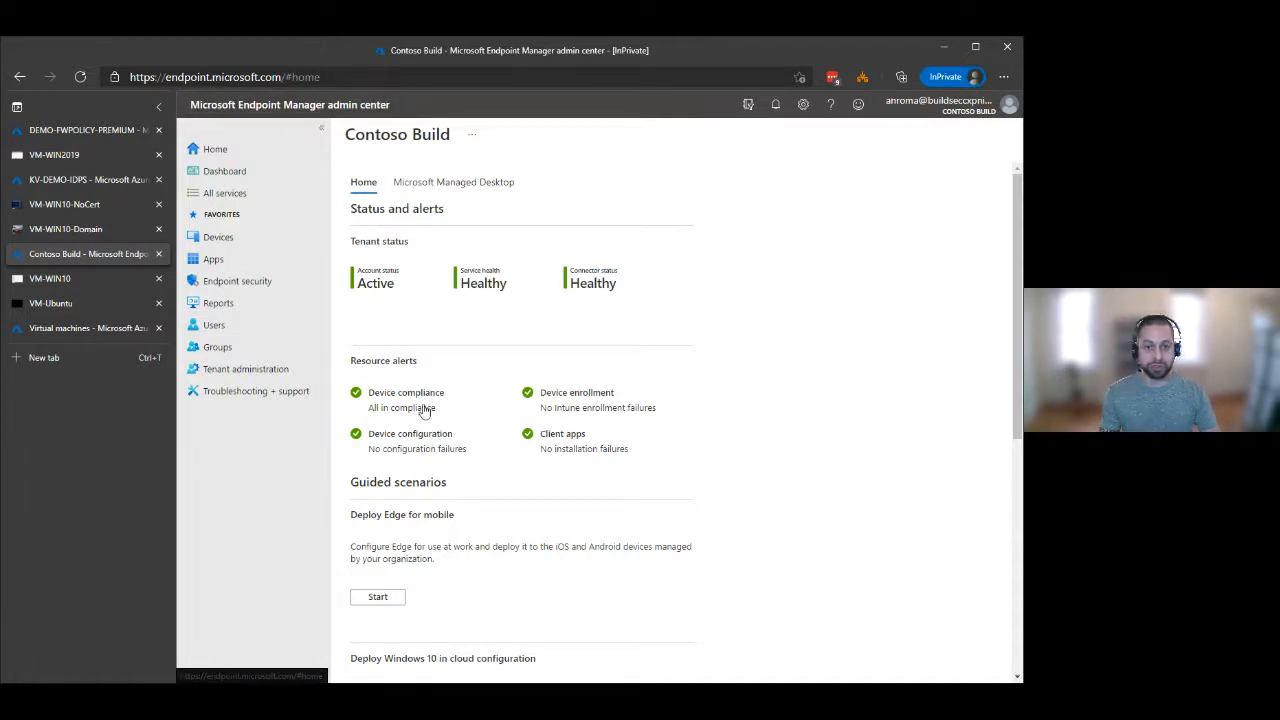
{"action": "left_click", "coordinate": [248, 246]}
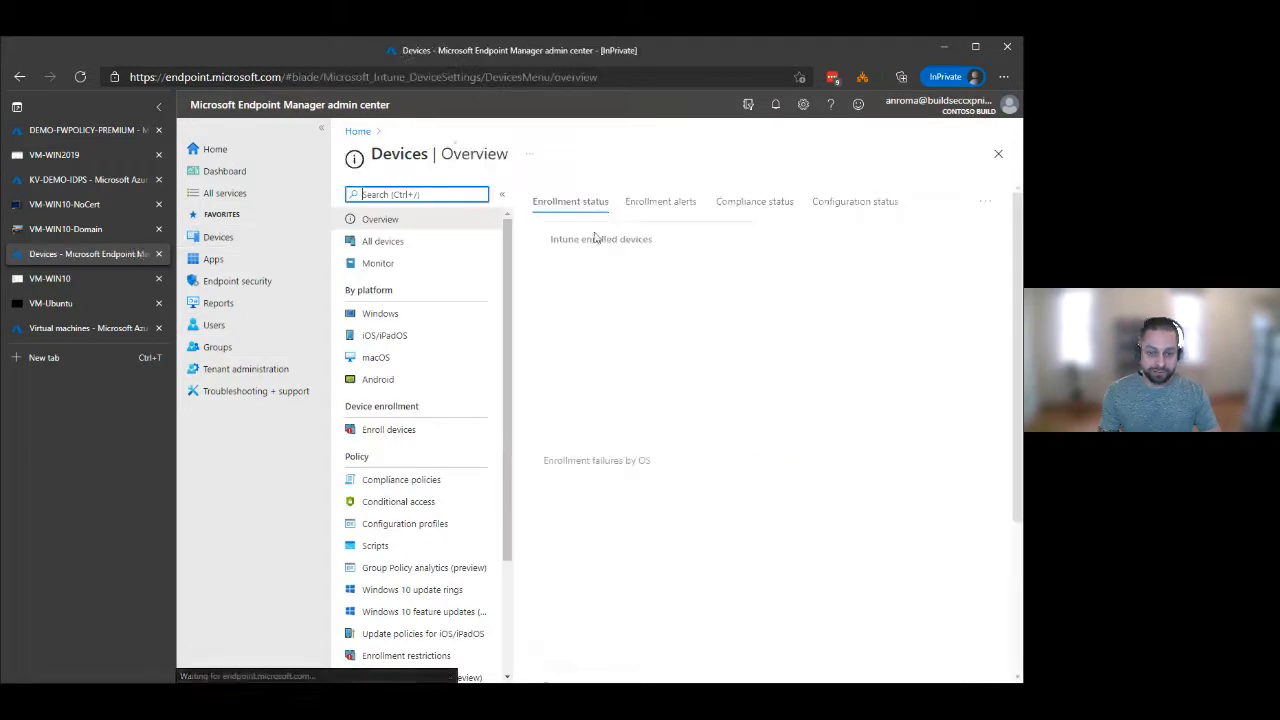
{"action": "left_click", "coordinate": [424, 482]}
{"action": "left_click", "coordinate": [424, 523]}
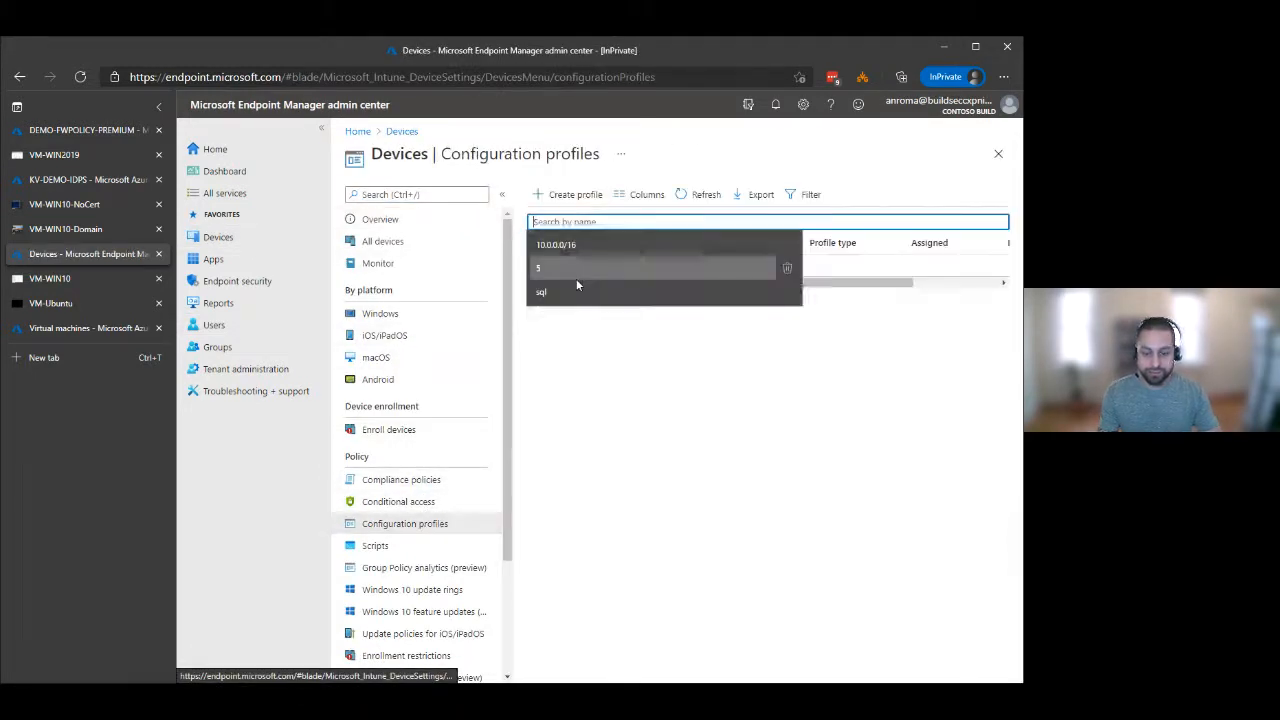
{"action": "left_click", "coordinate": [745, 511]}
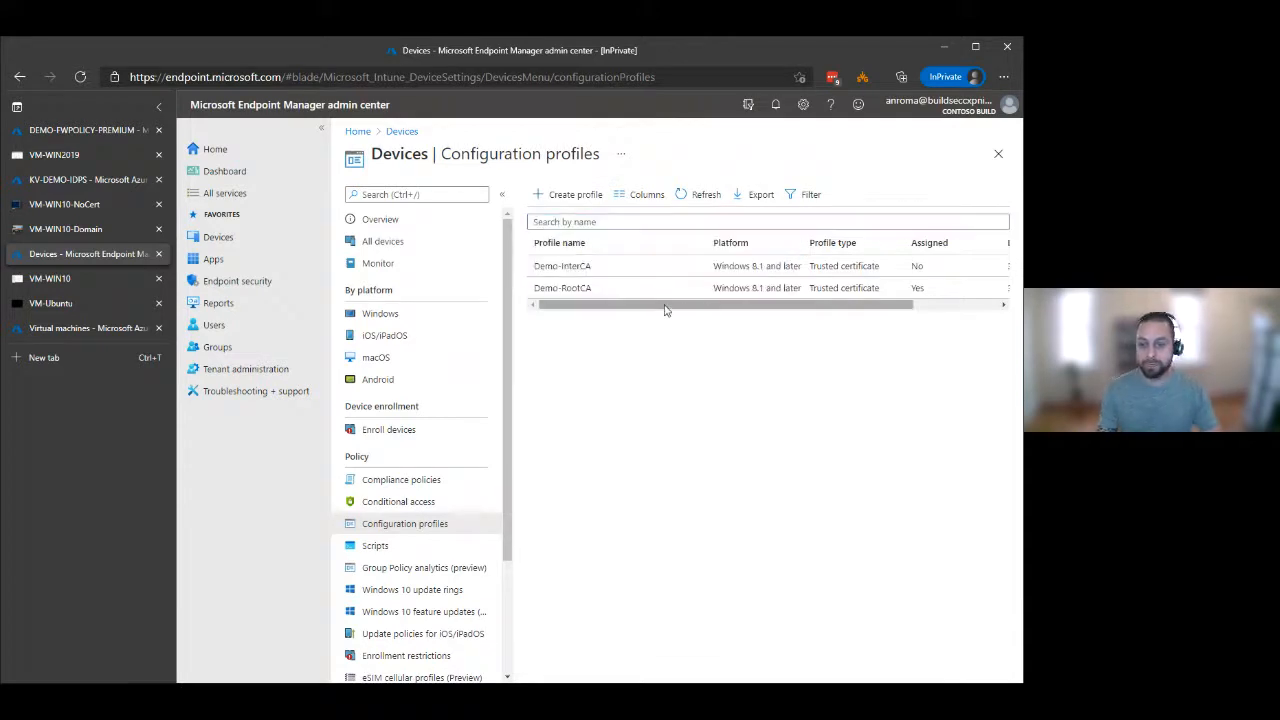
{"action": "left_click", "coordinate": [547, 196]}
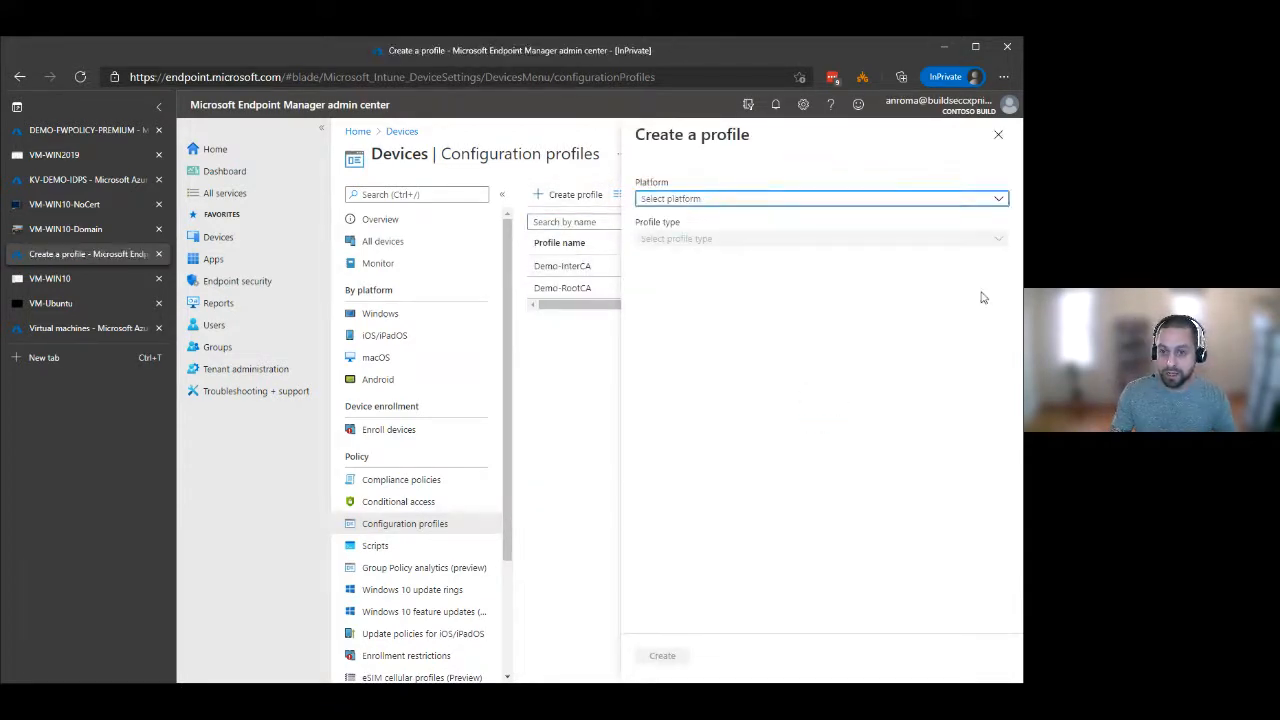
{"action": "left_click", "coordinate": [844, 203]}
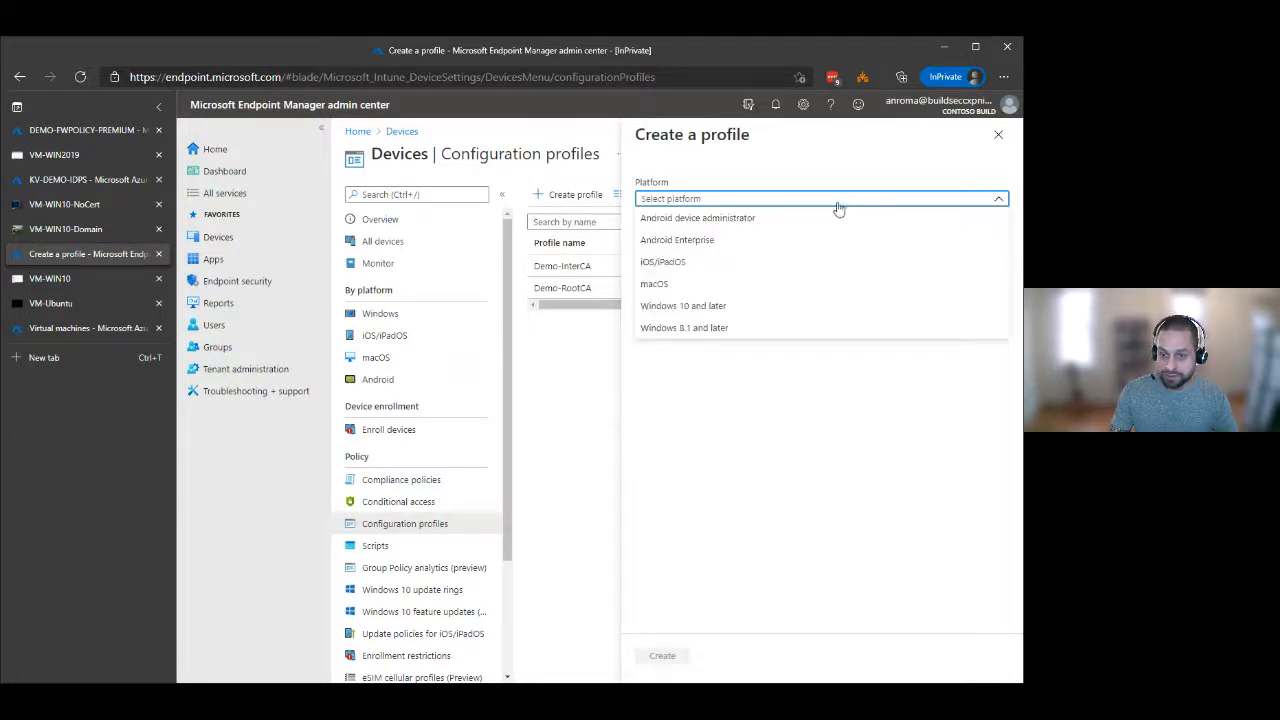
{"action": "left_click", "coordinate": [738, 314]}
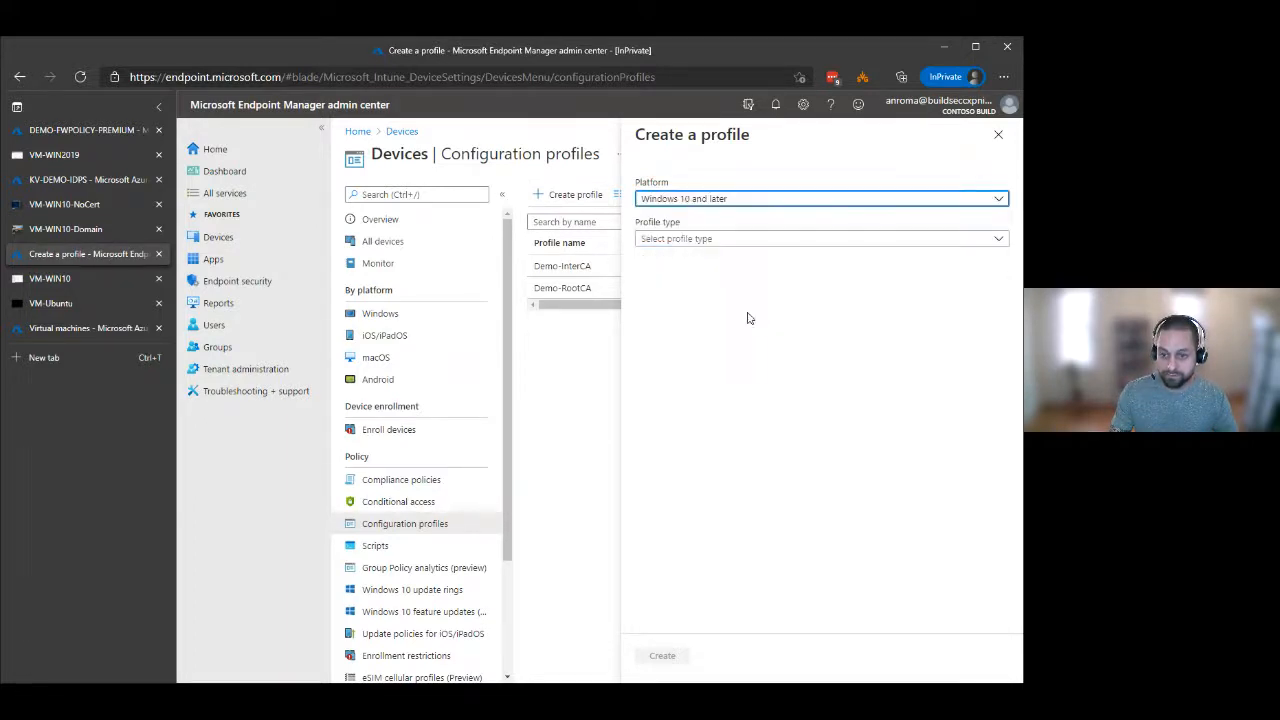
{"action": "left_click", "coordinate": [854, 243]}
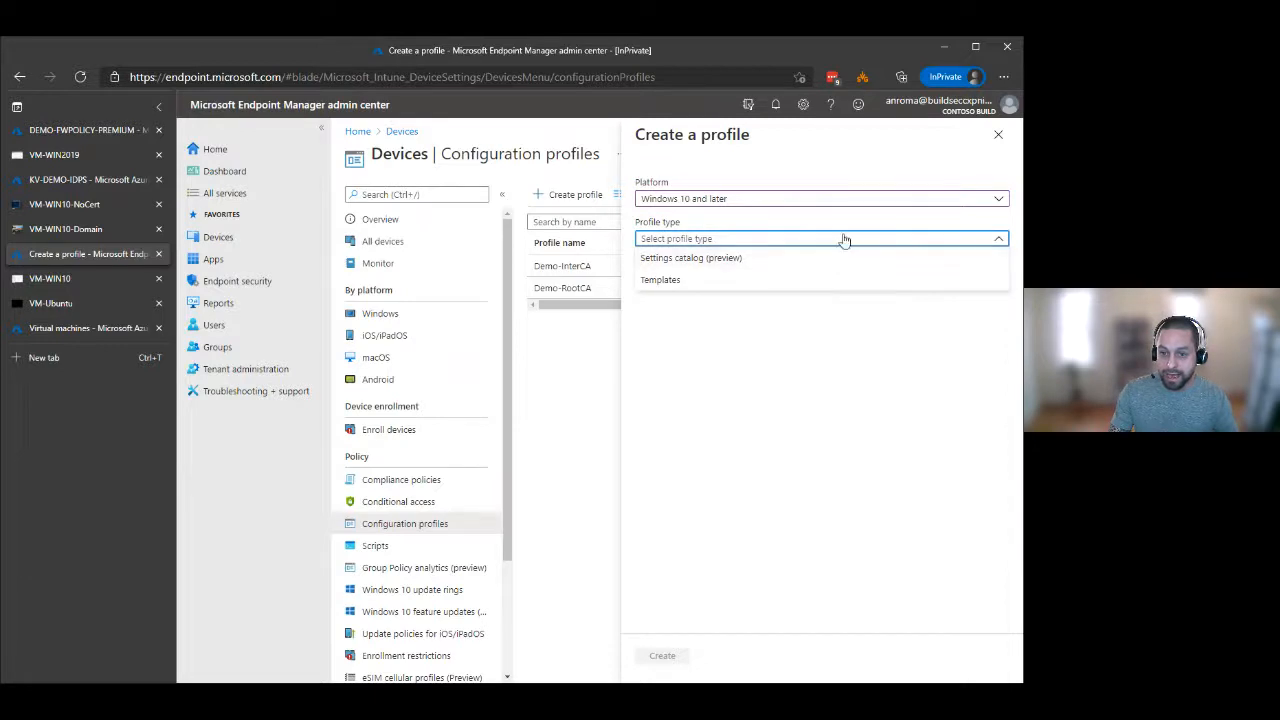
{"action": "left_click", "coordinate": [846, 238]}
Create a Trusted certificate profile for Windows 8.1 and later, and try to continue past its basics without a name.
{"action": "left_click", "coordinate": [834, 201]}
{"action": "left_click", "coordinate": [760, 329]}
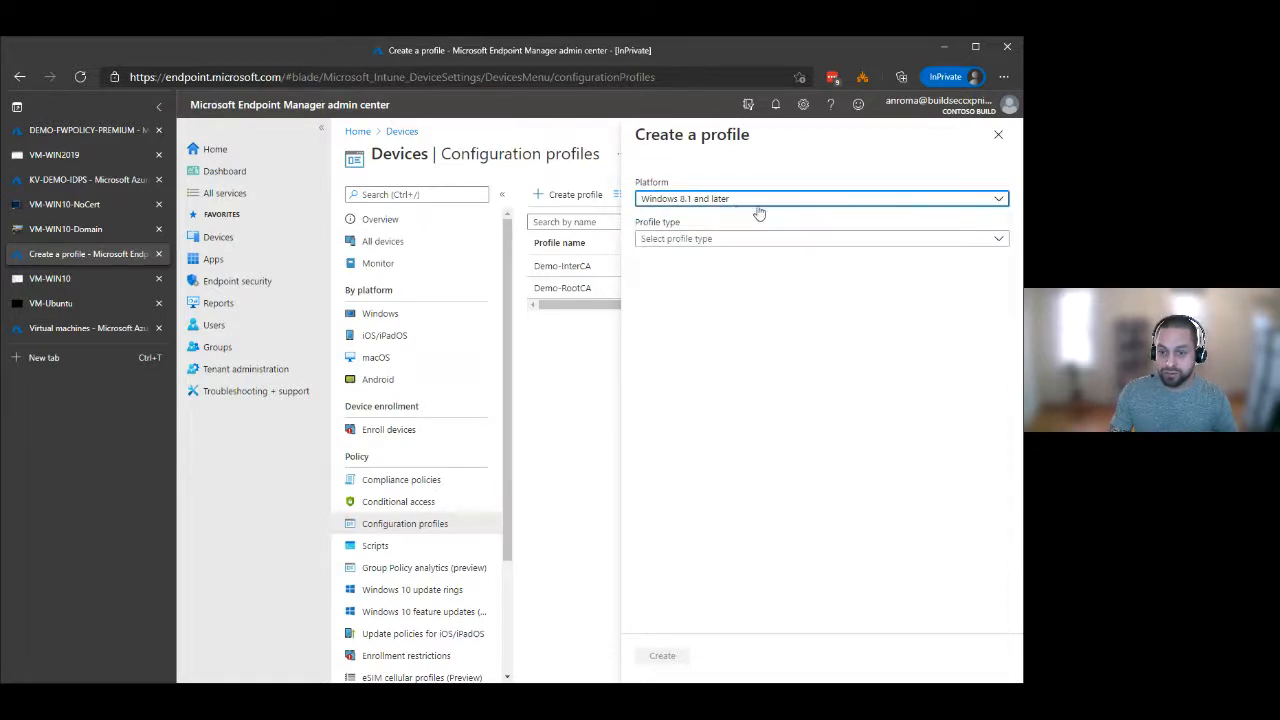
{"action": "left_click", "coordinate": [764, 240]}
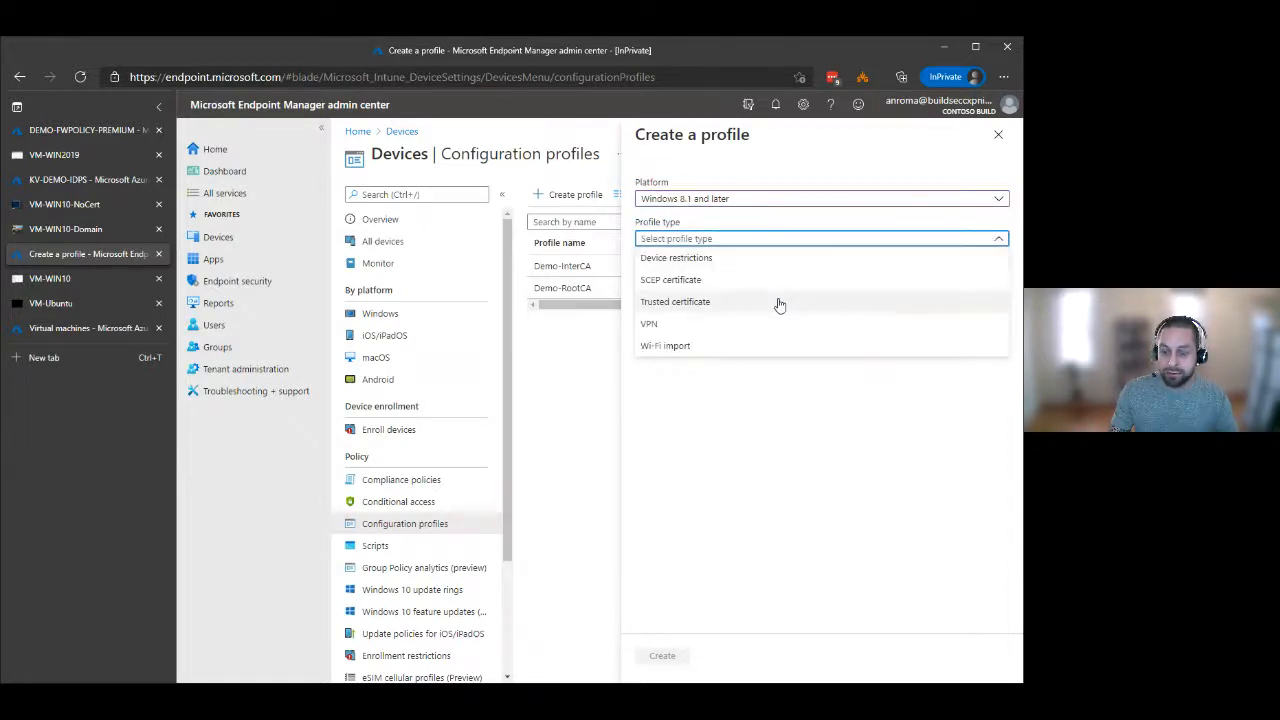
{"action": "left_click", "coordinate": [833, 310]}
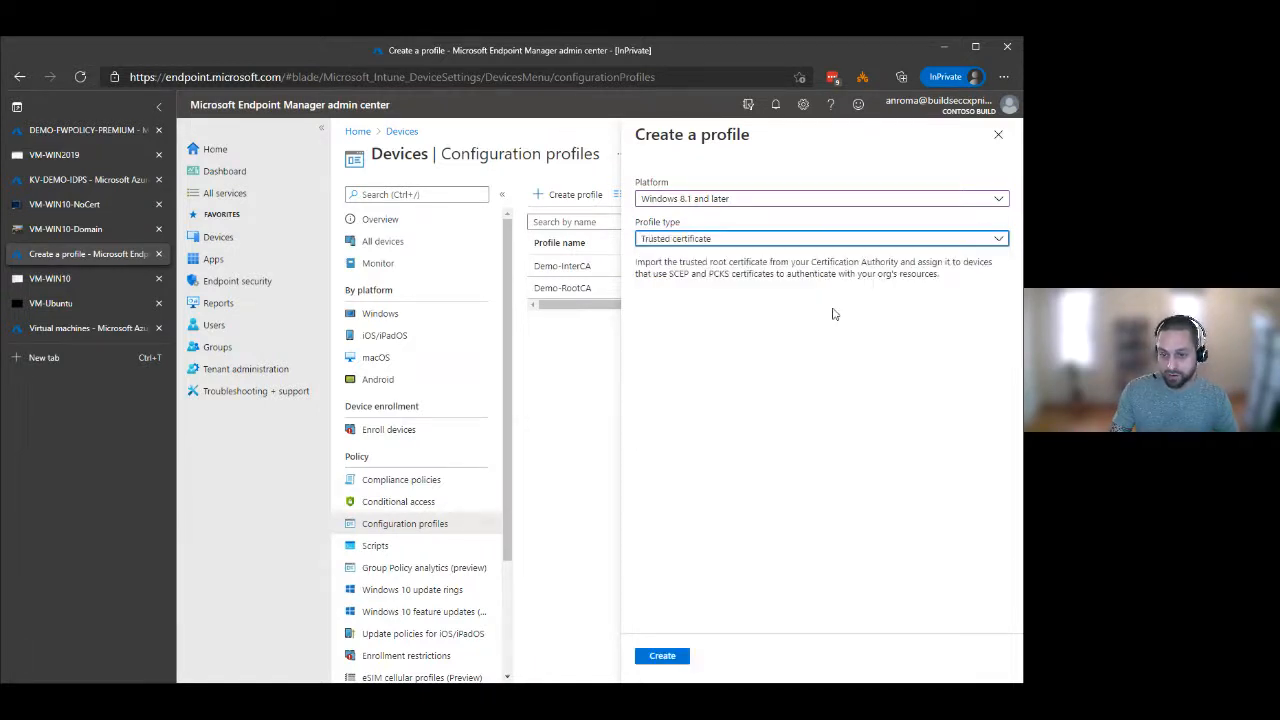
{"action": "left_click", "coordinate": [670, 653]}
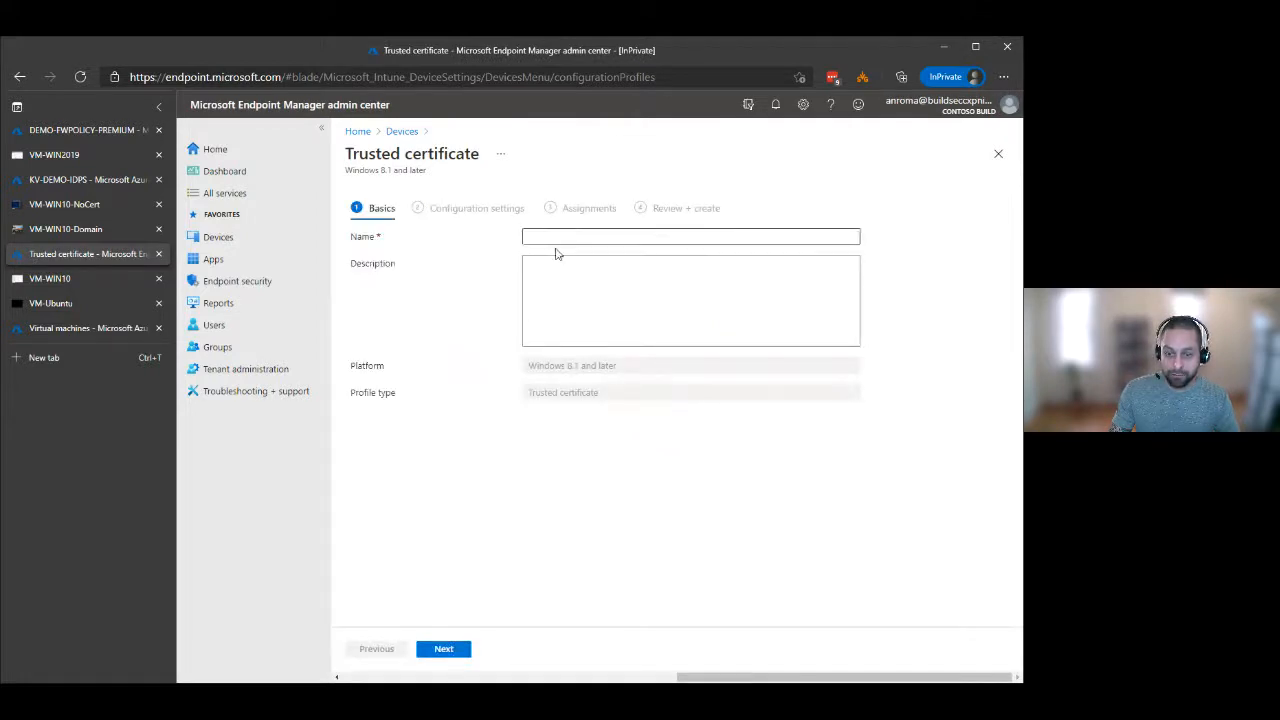
{"action": "left_click", "coordinate": [457, 649]}
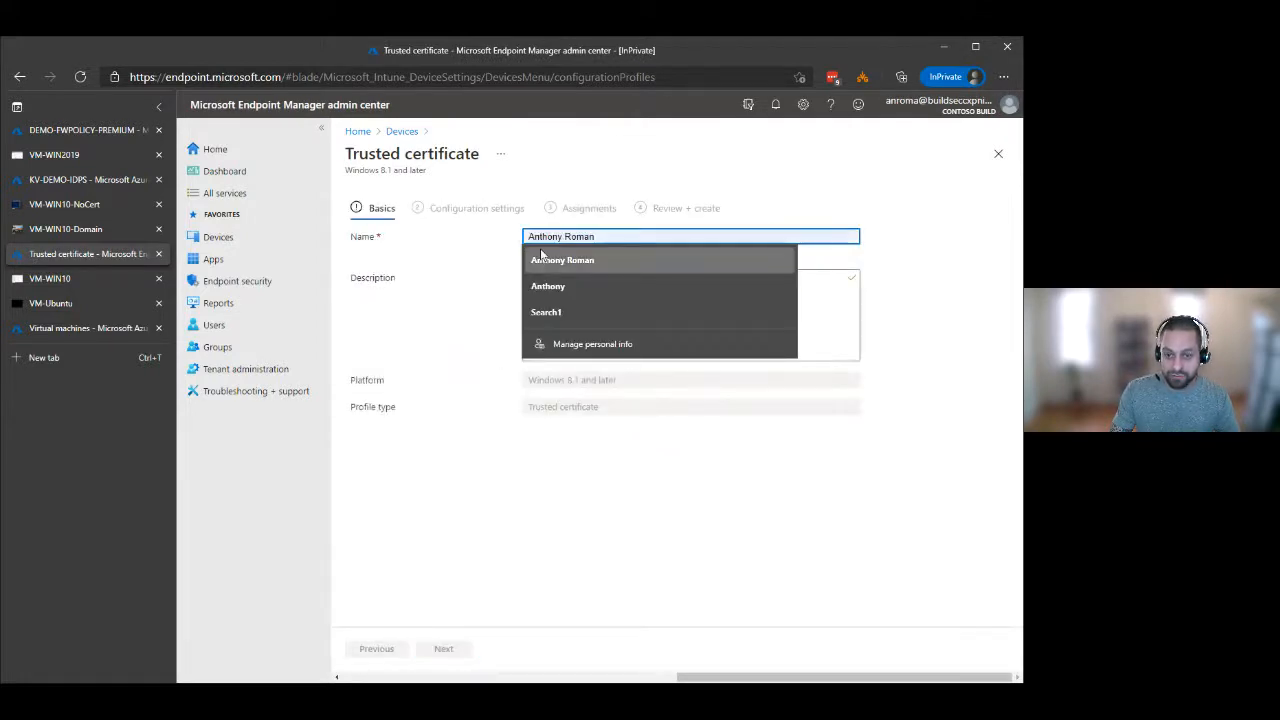
{"action": "left_click", "coordinate": [458, 308]}
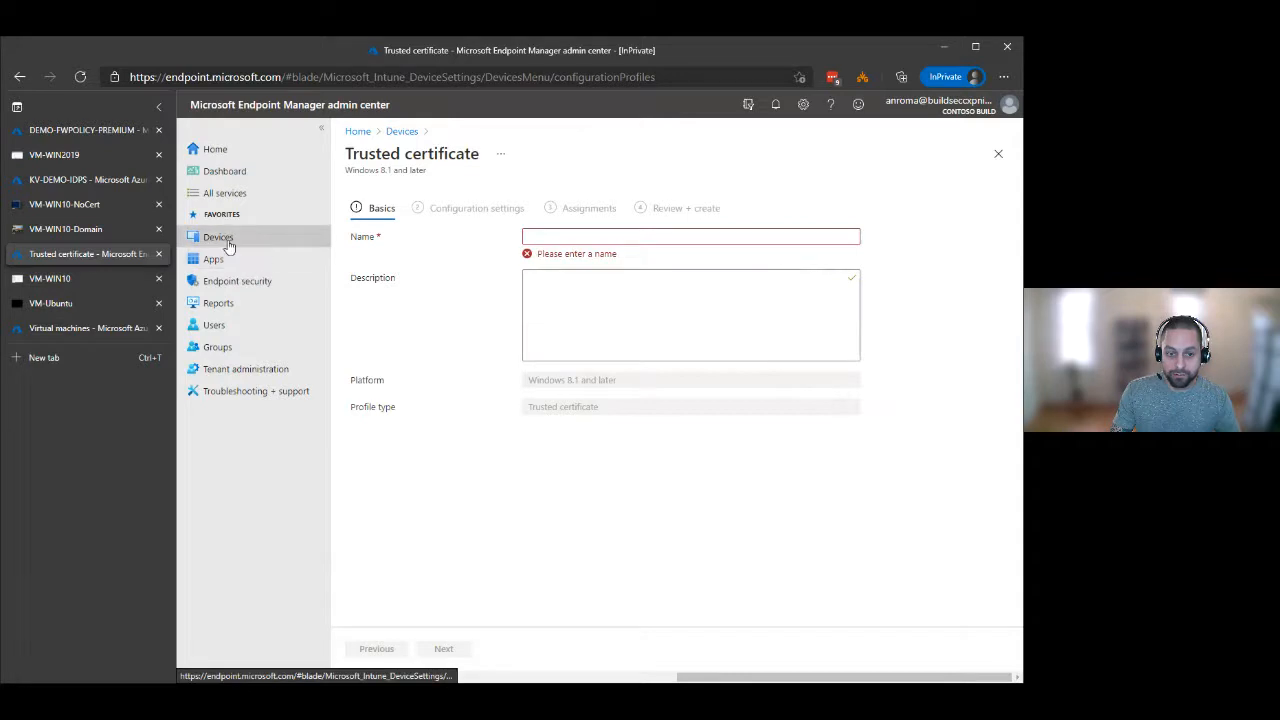
Leave the unfinished Trusted certificate profile and review the assignment status of the existing Demo-RootCA configuration profile.
{"action": "left_click", "coordinate": [400, 132]}
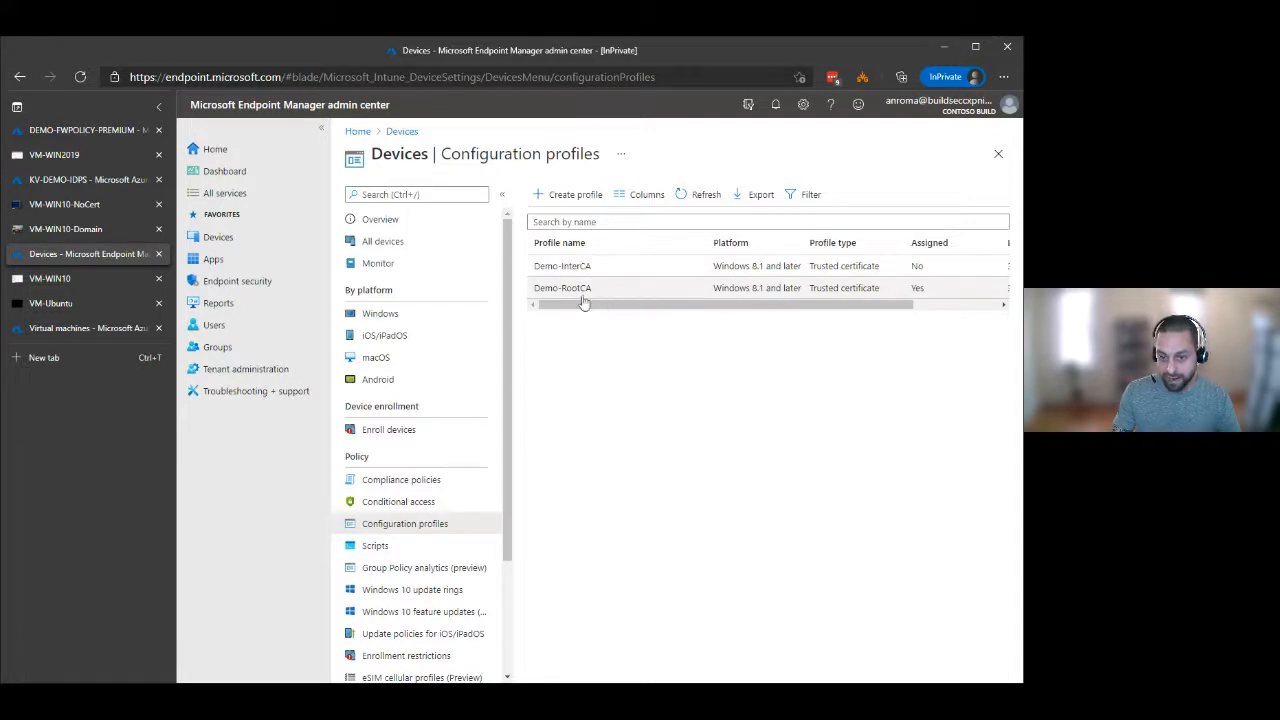
{"action": "left_click", "coordinate": [584, 294]}
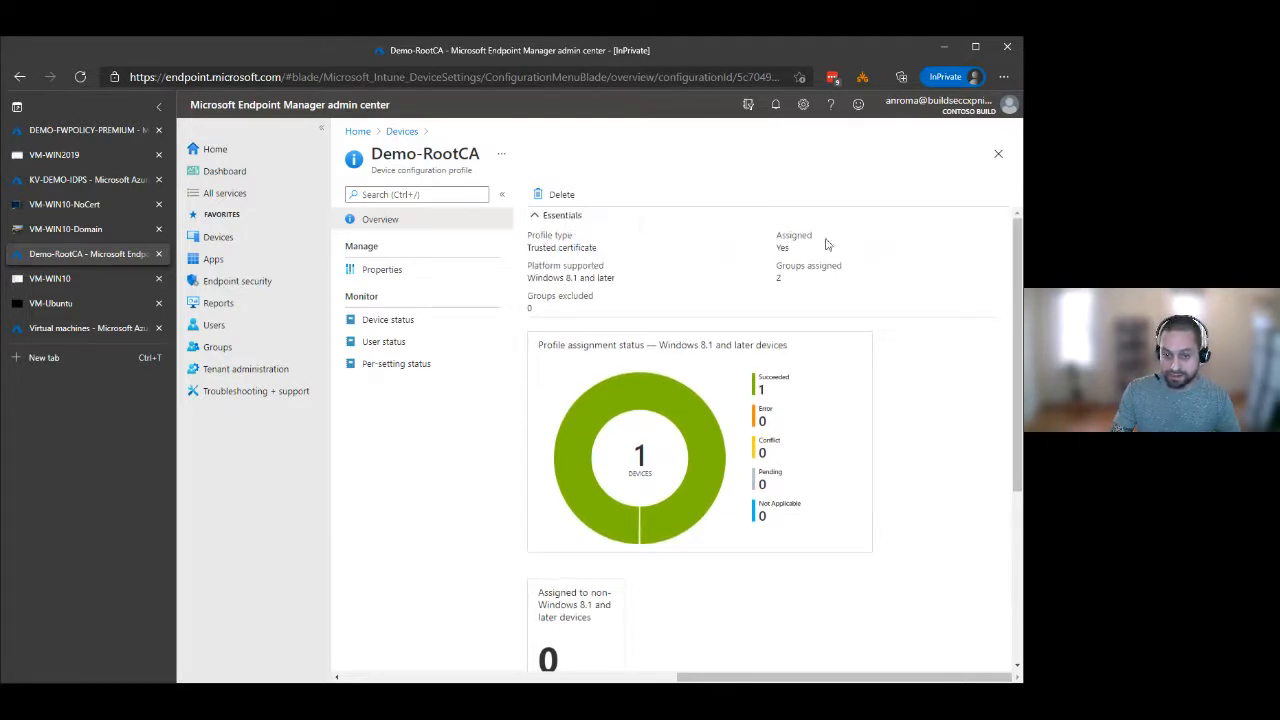
{"action": "mouse_move", "coordinate": [665, 399]}
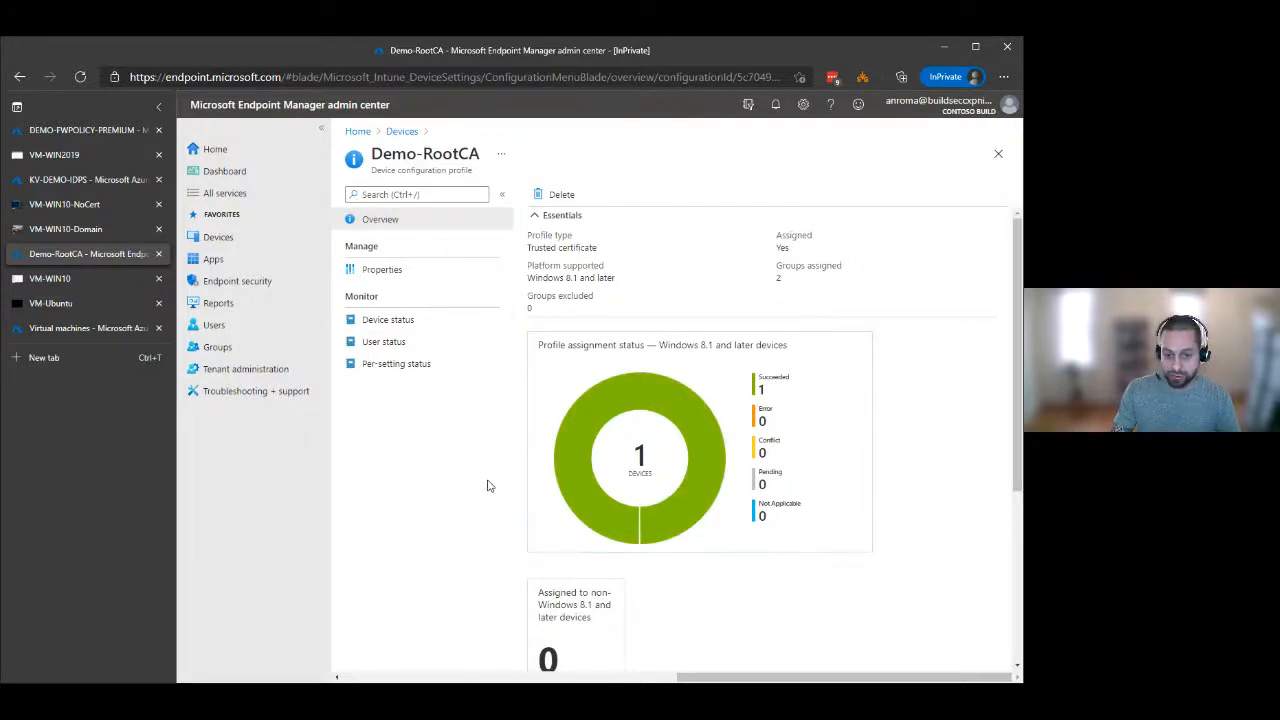
Switch to VM-WIN10, expand the Trusted Root Certification Authorities store, and check the computer's workgroup membership in its system information.
{"action": "left_click", "coordinate": [93, 277]}
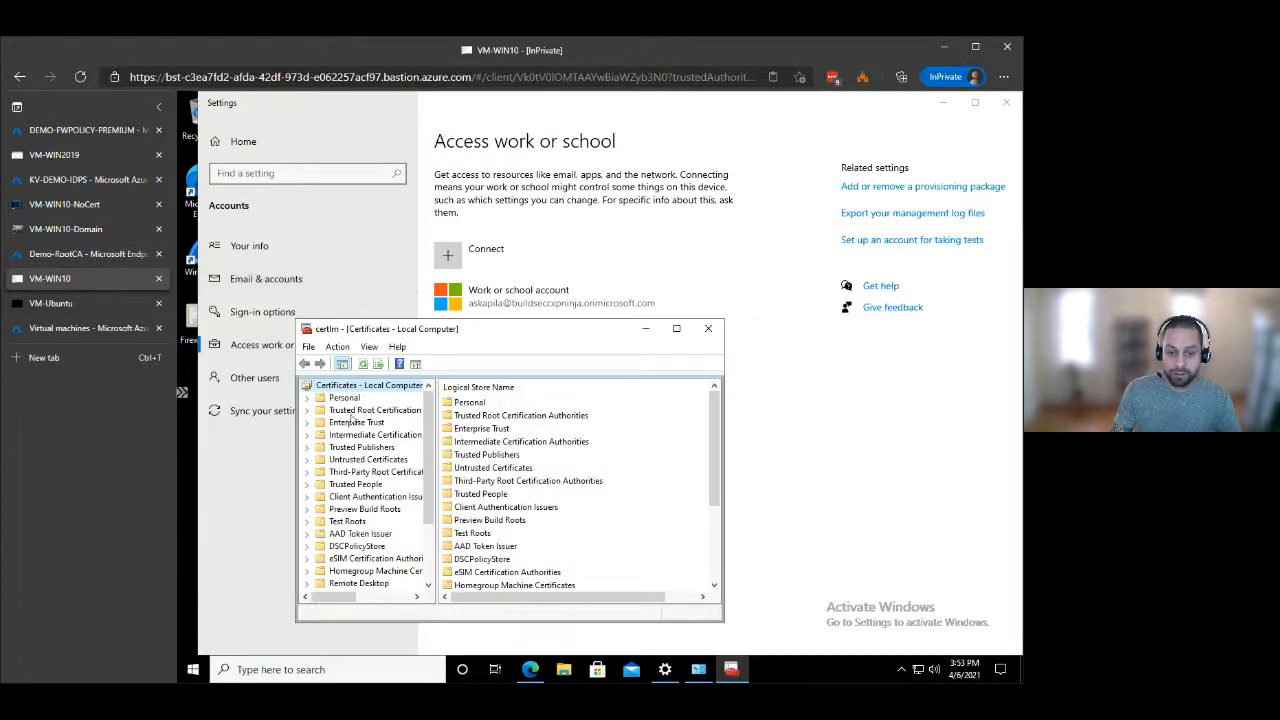
{"action": "left_click", "coordinate": [306, 410]}
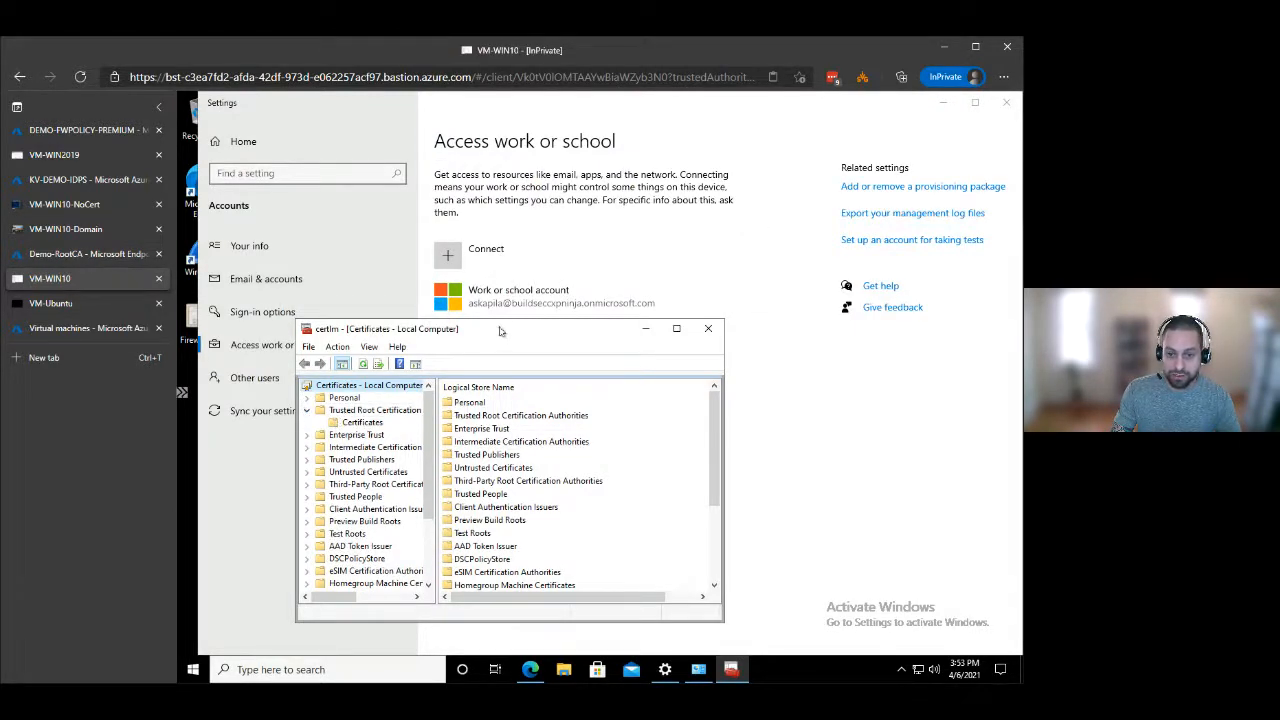
{"action": "left_click_drag", "start_coordinate": [494, 337], "coordinate": [552, 380]}
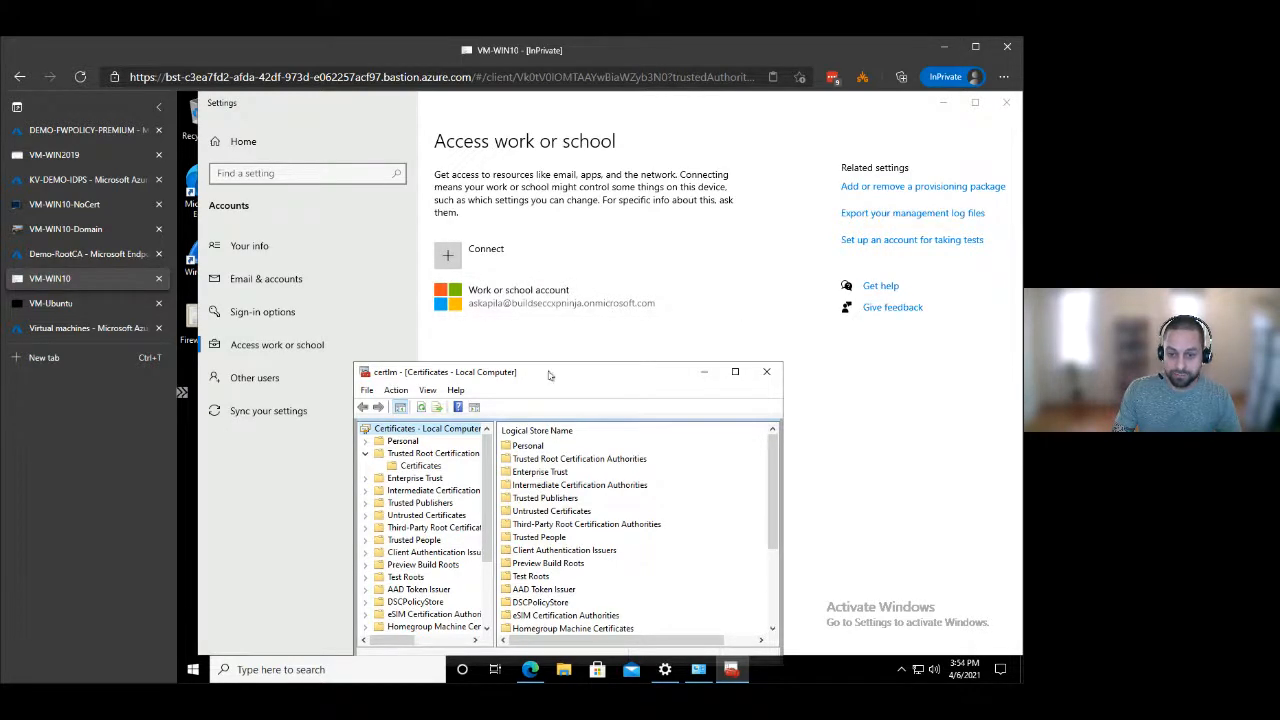
{"action": "left_click_drag", "start_coordinate": [609, 272], "coordinate": [612, 270]}
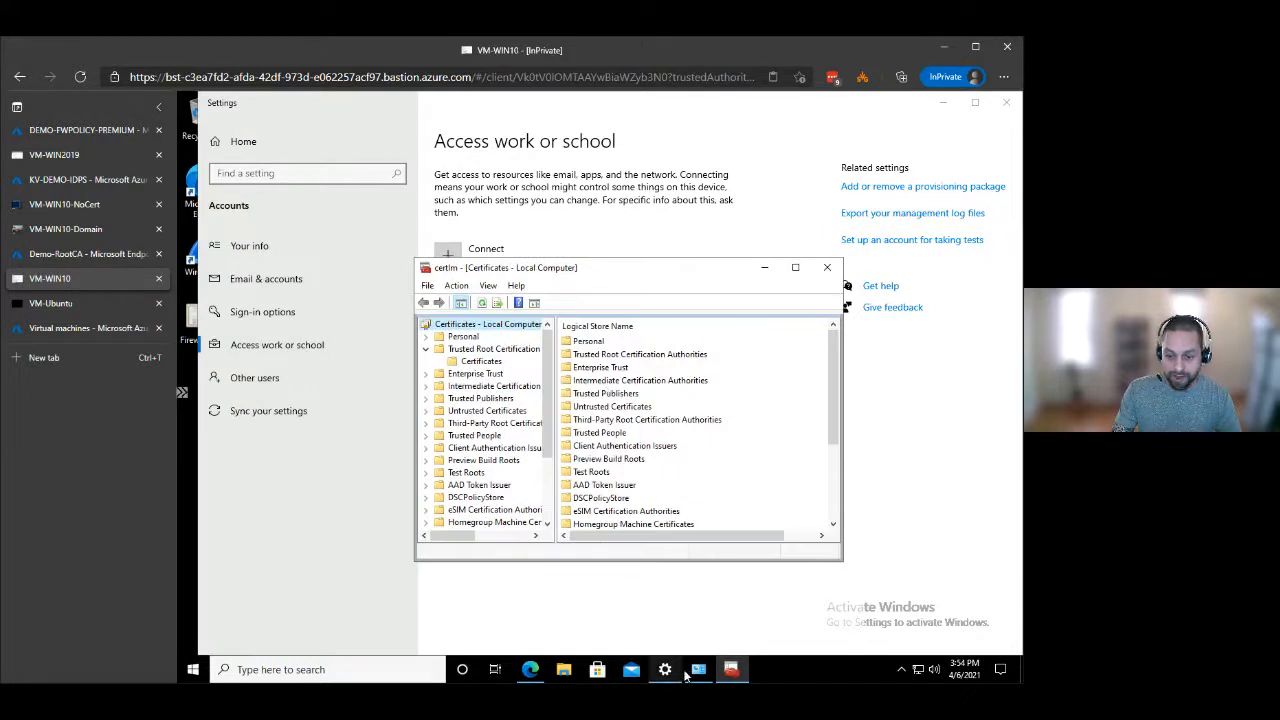
{"action": "left_click", "coordinate": [693, 675]}
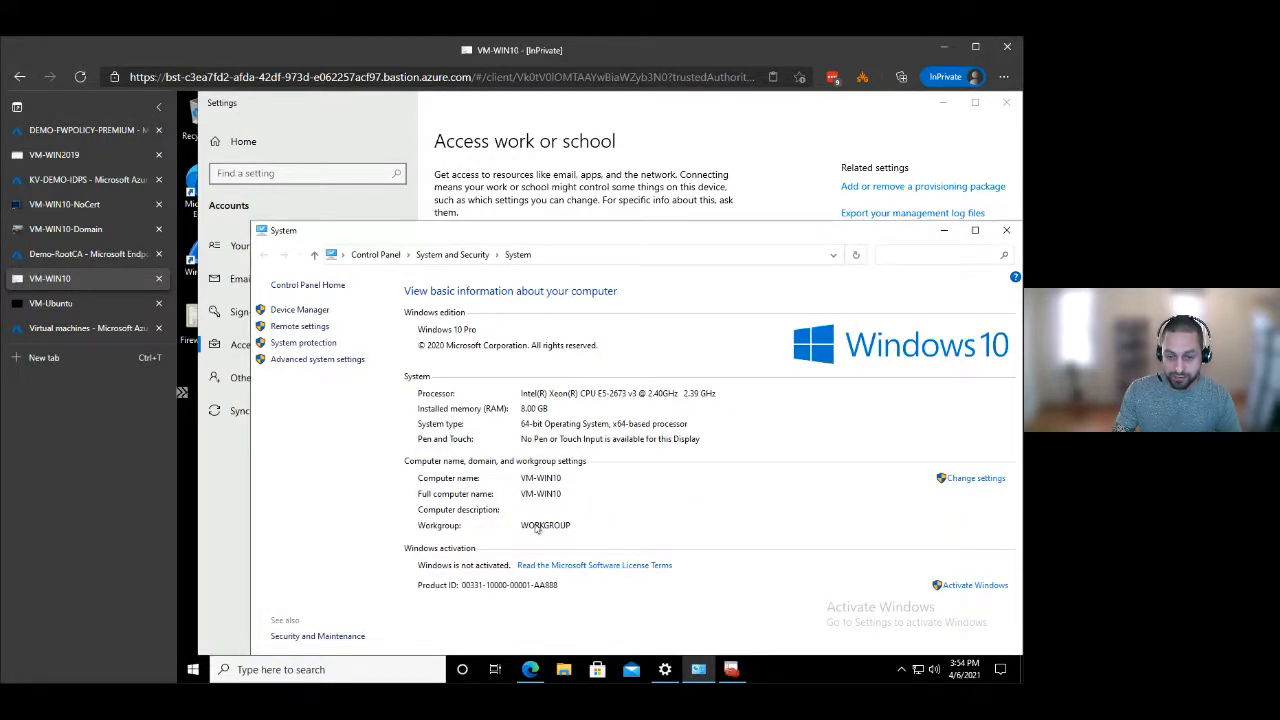
{"action": "left_click", "coordinate": [944, 230]}
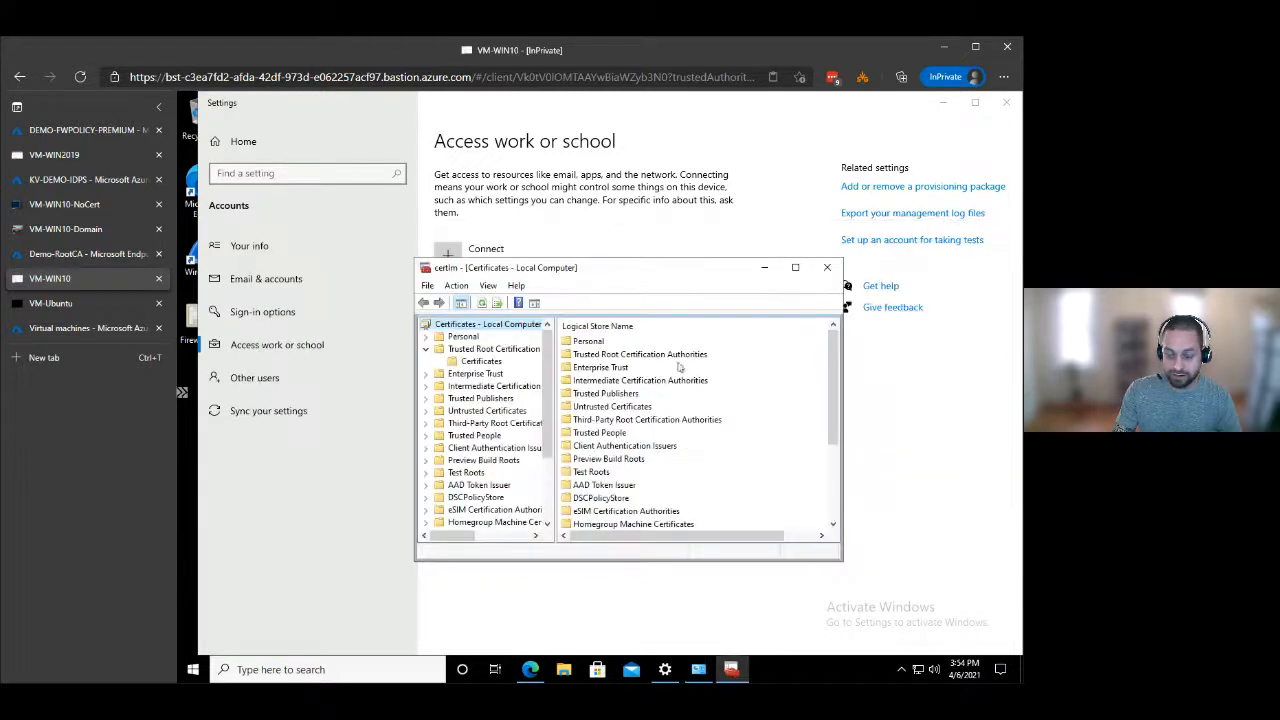
List the certificates in the local computer's Trusted Root Certification Authorities store and select the FabrikamCA certificate.
{"action": "left_click", "coordinate": [476, 363]}
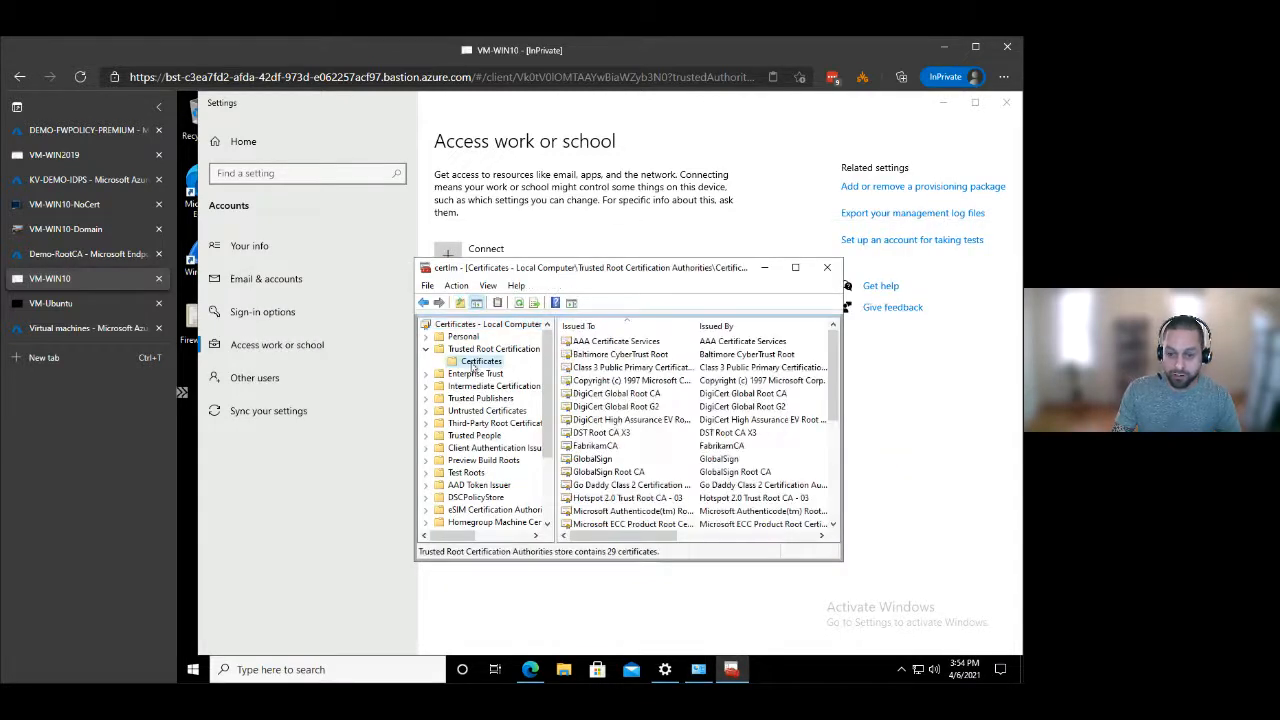
{"action": "left_click", "coordinate": [605, 447]}
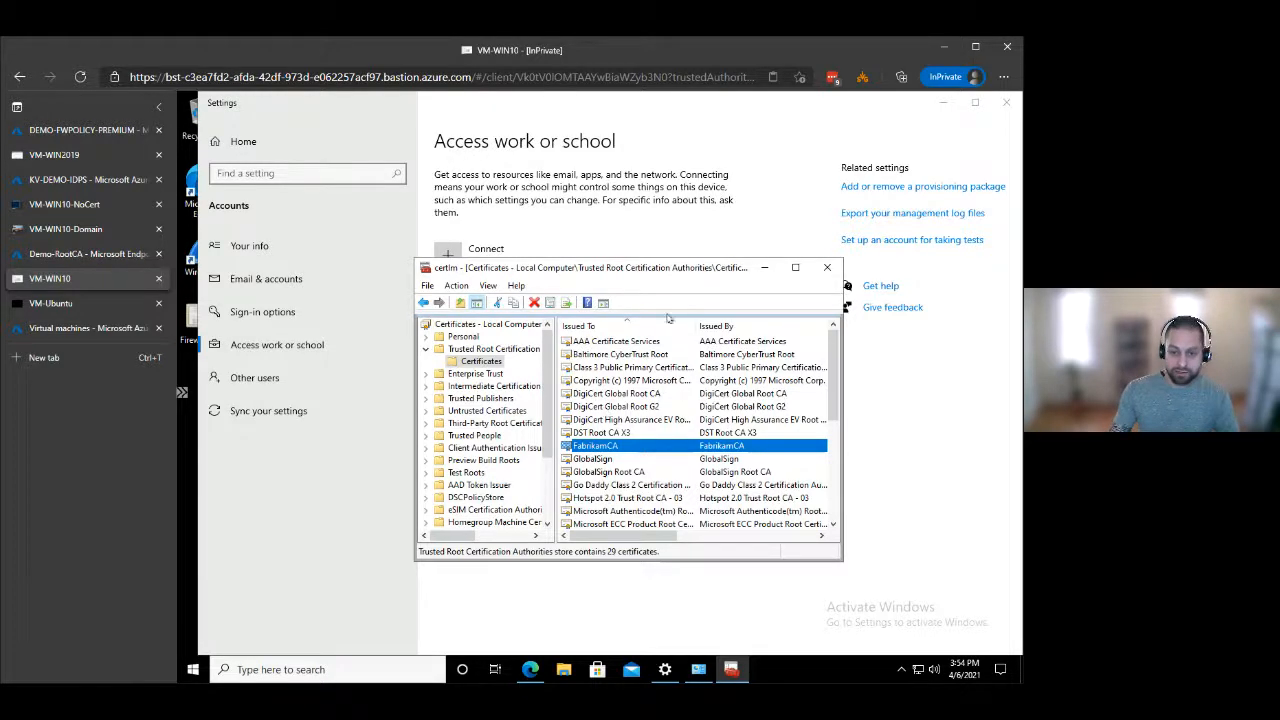
{"action": "left_click_drag", "start_coordinate": [615, 270], "coordinate": [617, 248]}
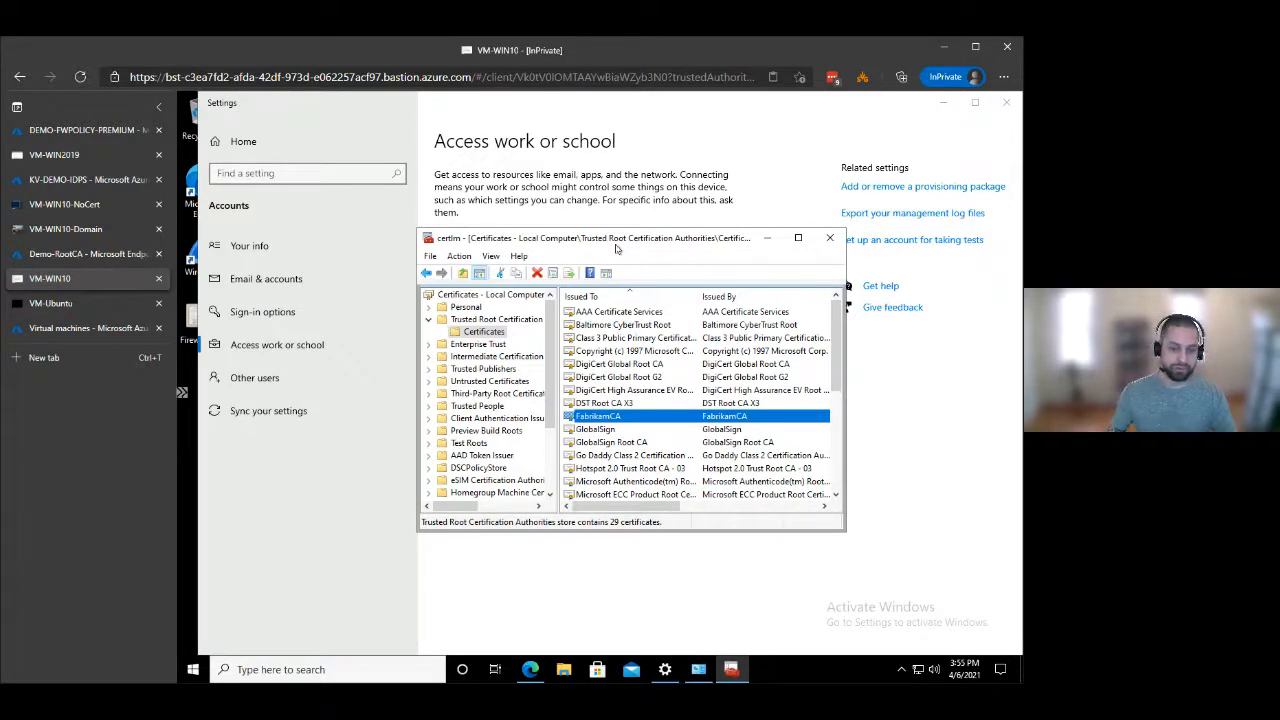
{"action": "left_click_drag", "start_coordinate": [610, 246], "coordinate": [580, 264]}
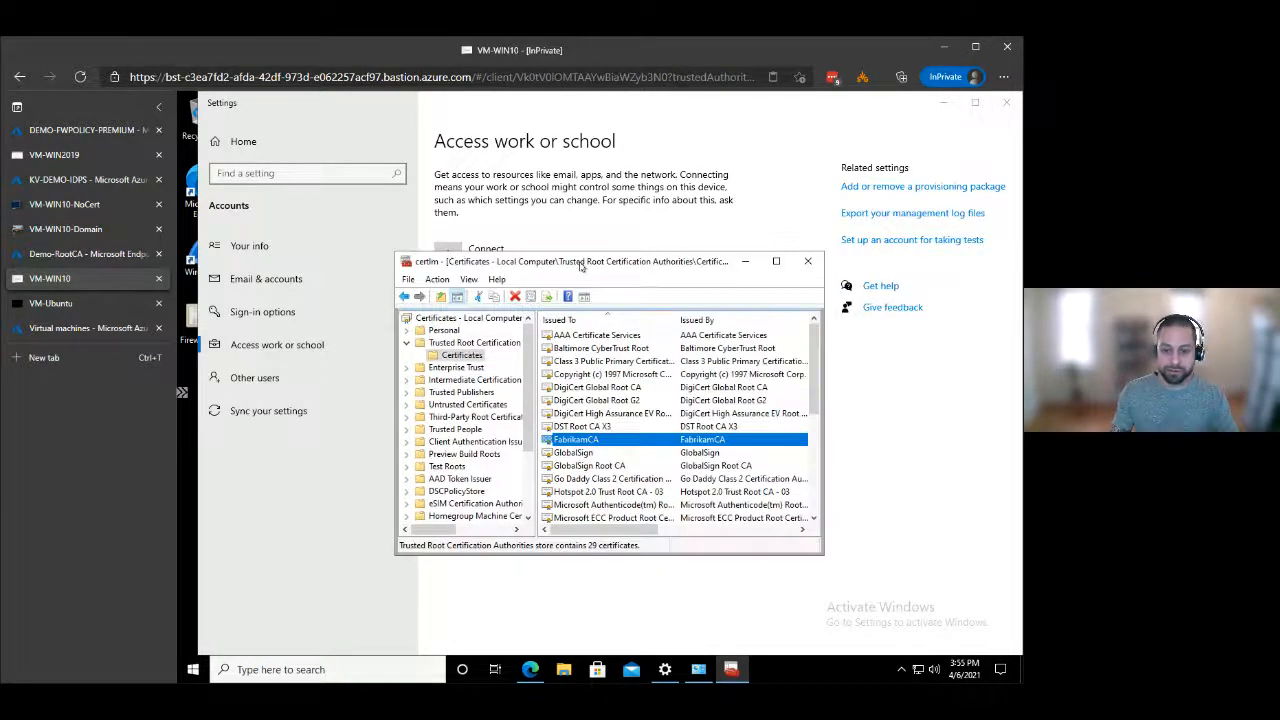